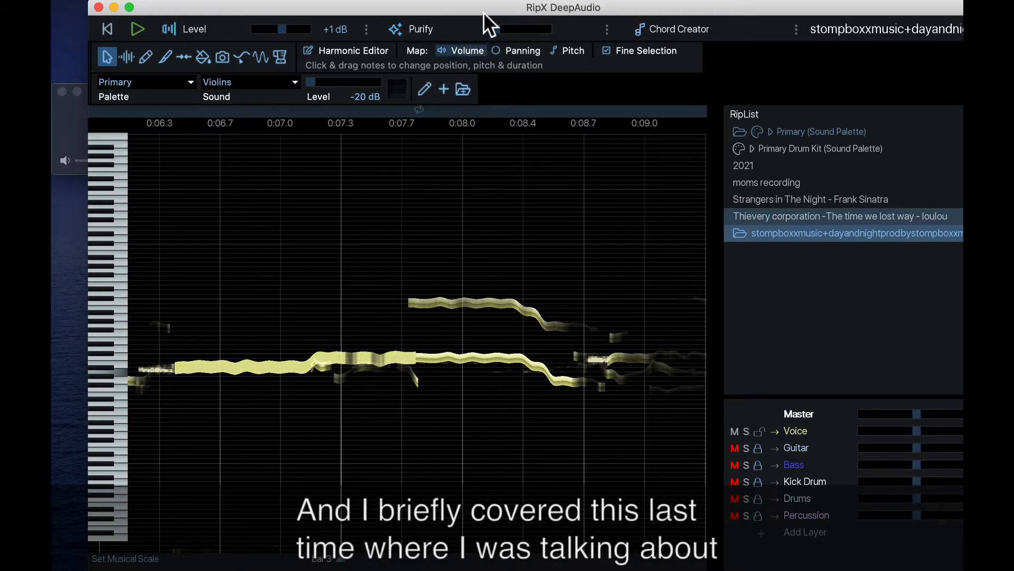
# Return the playhead to the start of the song to show the opening notes of the Voice layer.
pyautogui.moveTo(488, 11); pyautogui.dragTo(462, 8)
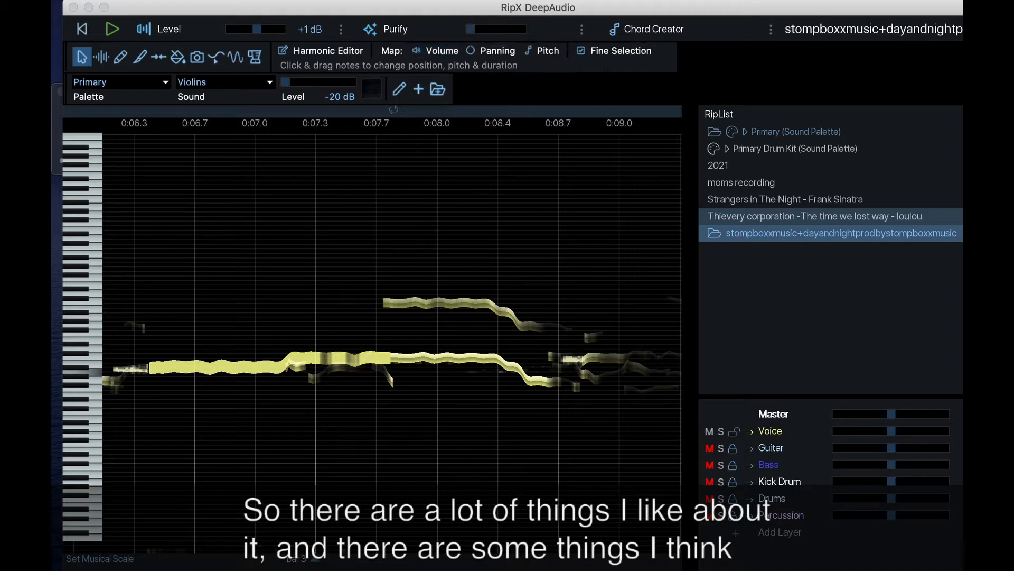
pyautogui.click(81, 29)
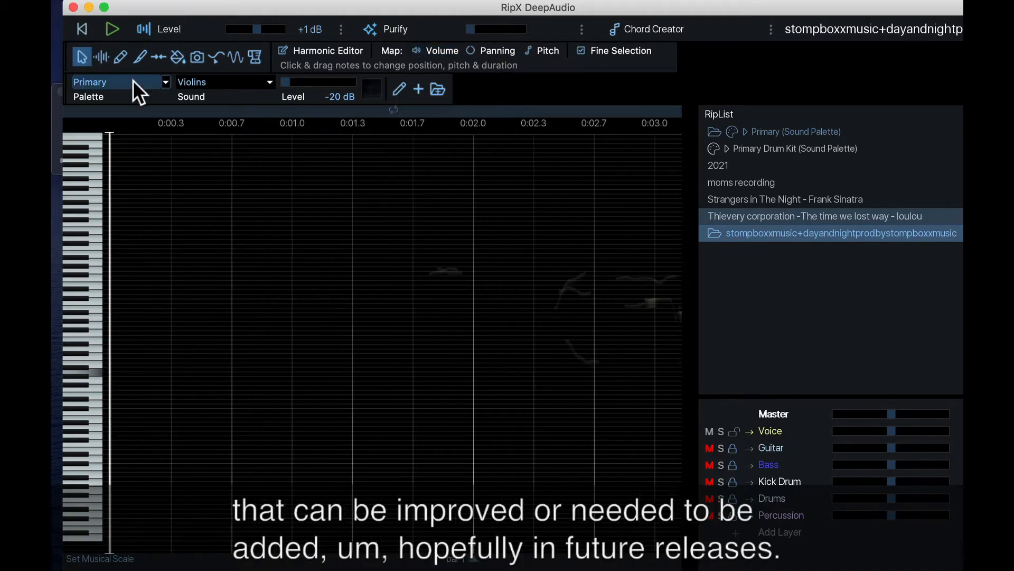
pyautogui.scroll(-5, 316, 213)
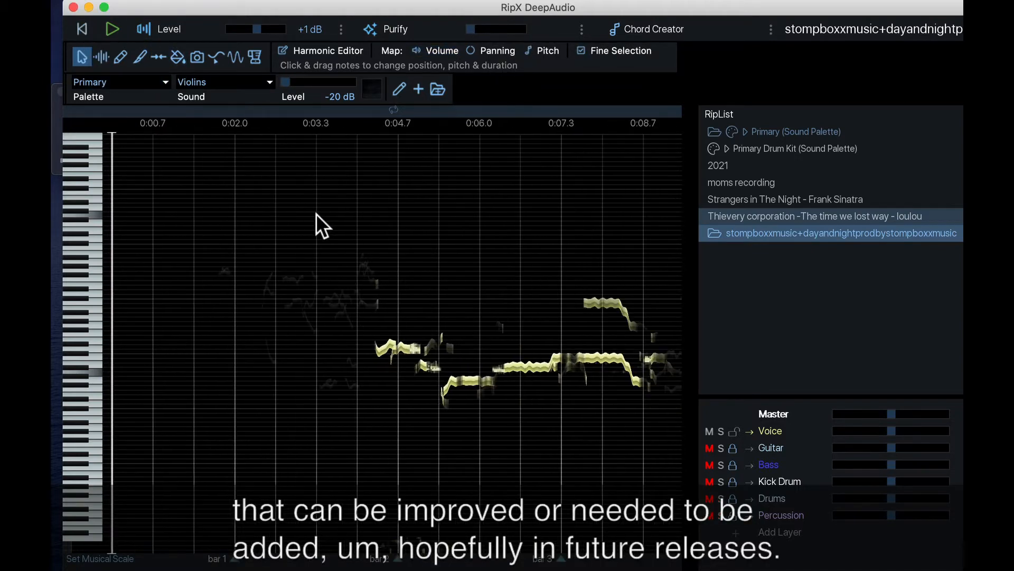
pyautogui.scroll(-3, 316, 214)
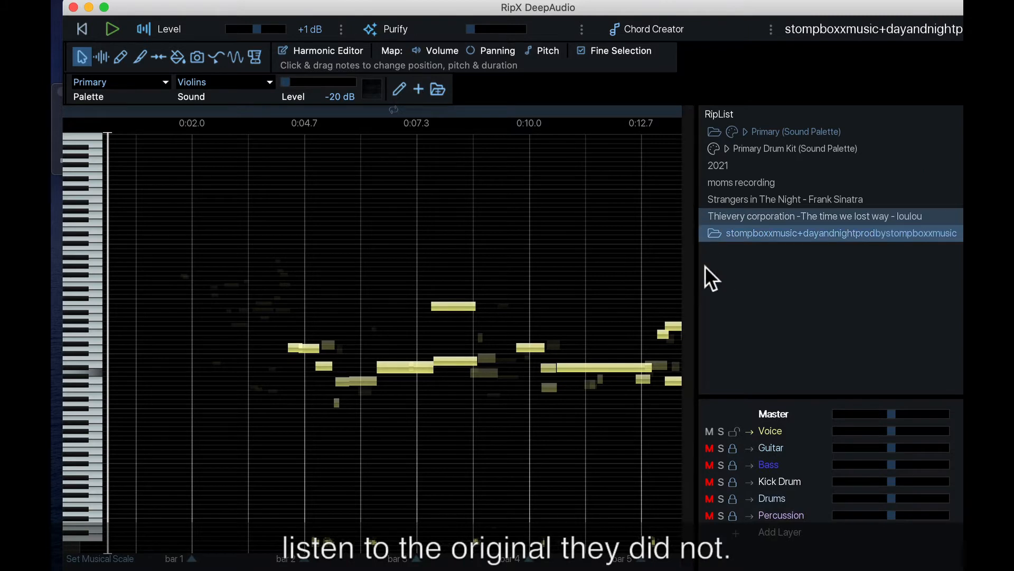
# Switch to the media player and play the original DAY AND NIGHT recording from near its start, then return to RipX DeepAudio.
pyautogui.click(54, 118)
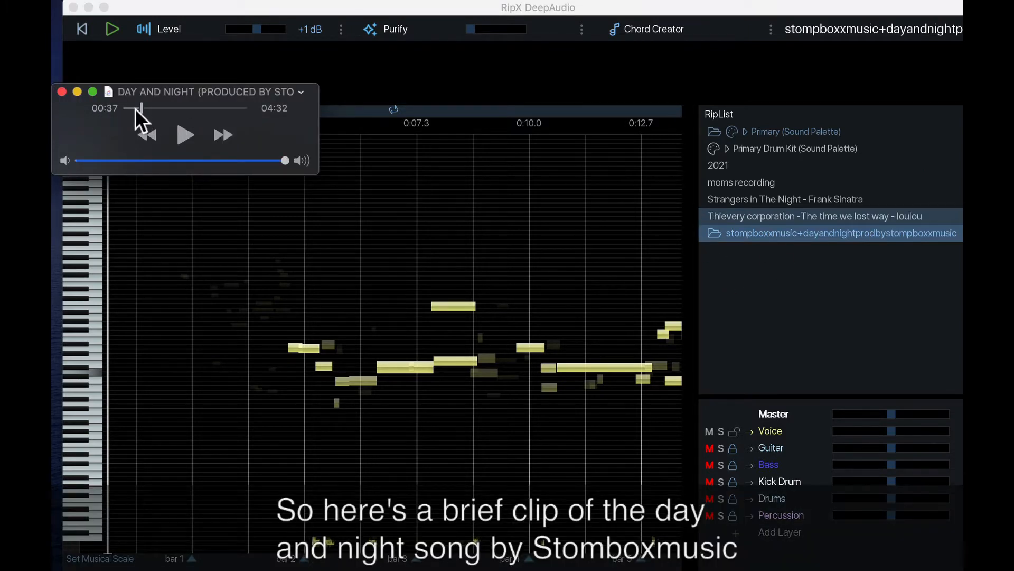
pyautogui.moveTo(138, 107); pyautogui.dragTo(129, 107)
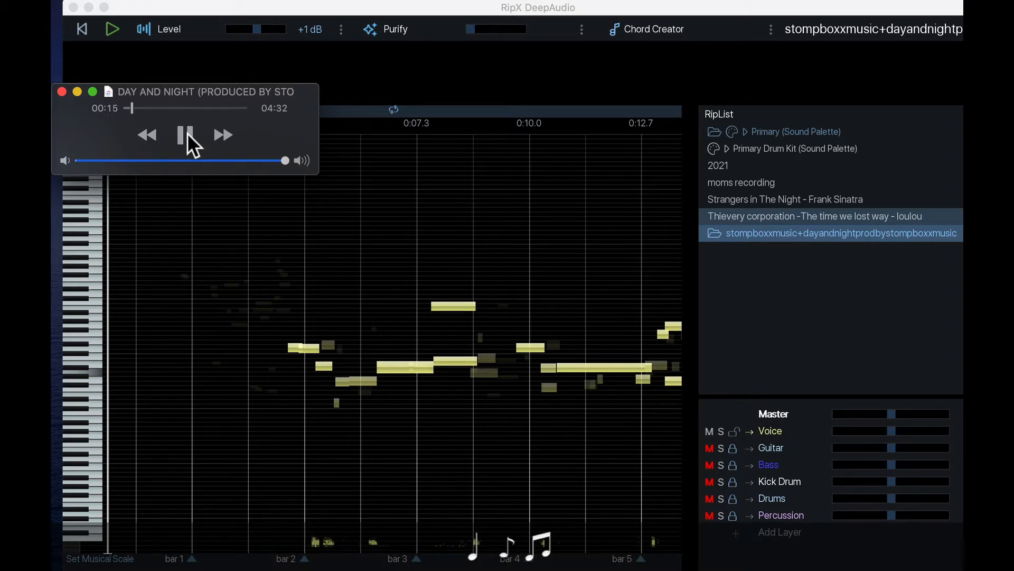
pyautogui.click(291, 7)
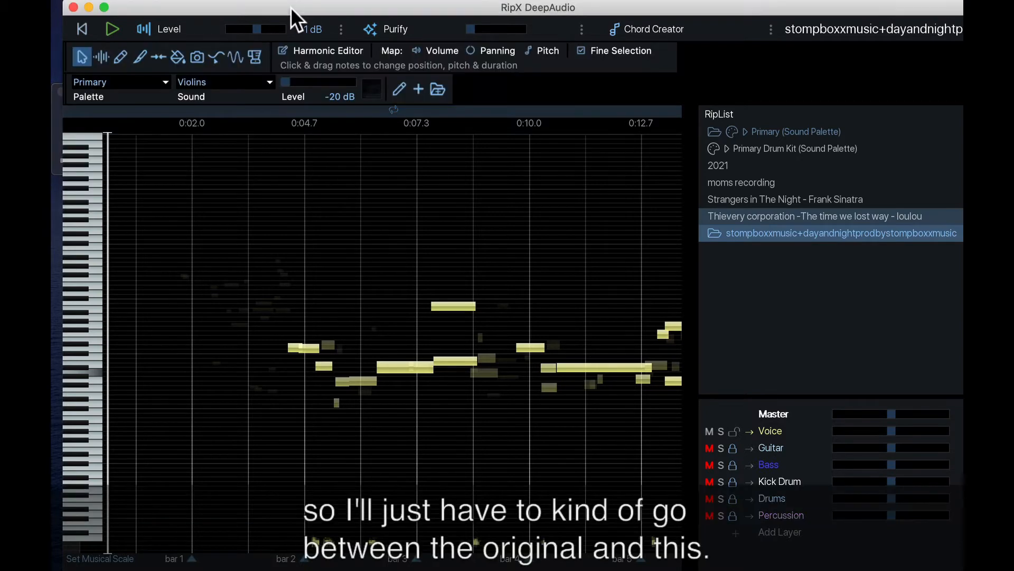
pyautogui.moveTo(290, 8); pyautogui.dragTo(281, 8)
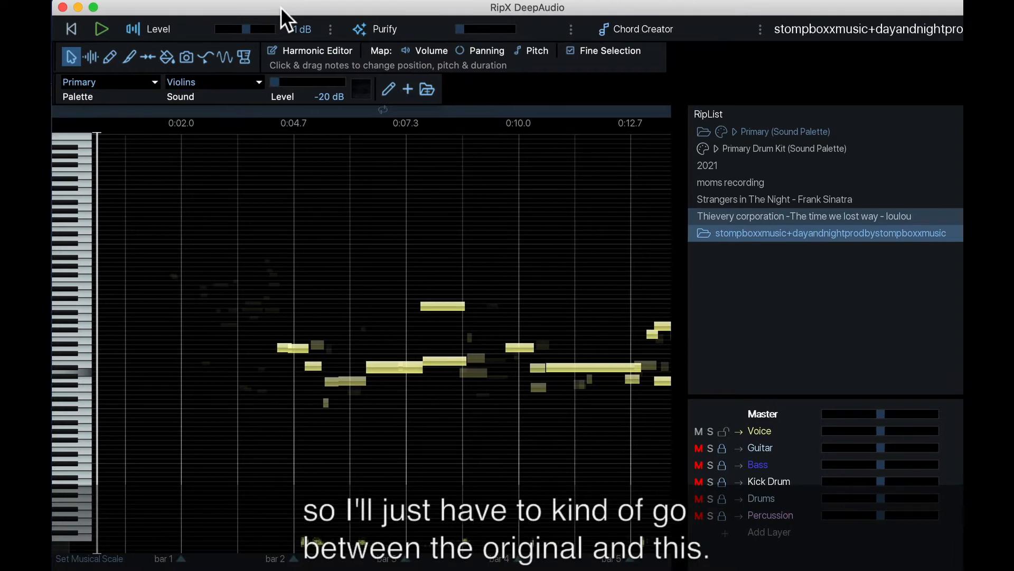
# Examine the Voice layer's notes across the first bars of the song, up to about 0:08.7.
pyautogui.scroll(3, 230, 287)
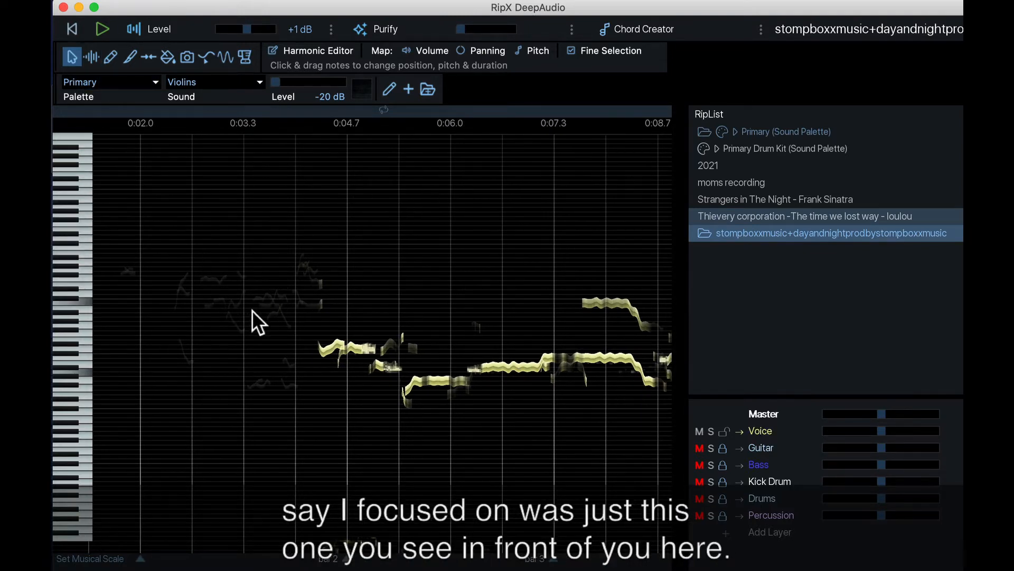
pyautogui.hscroll(2, 349, 262)
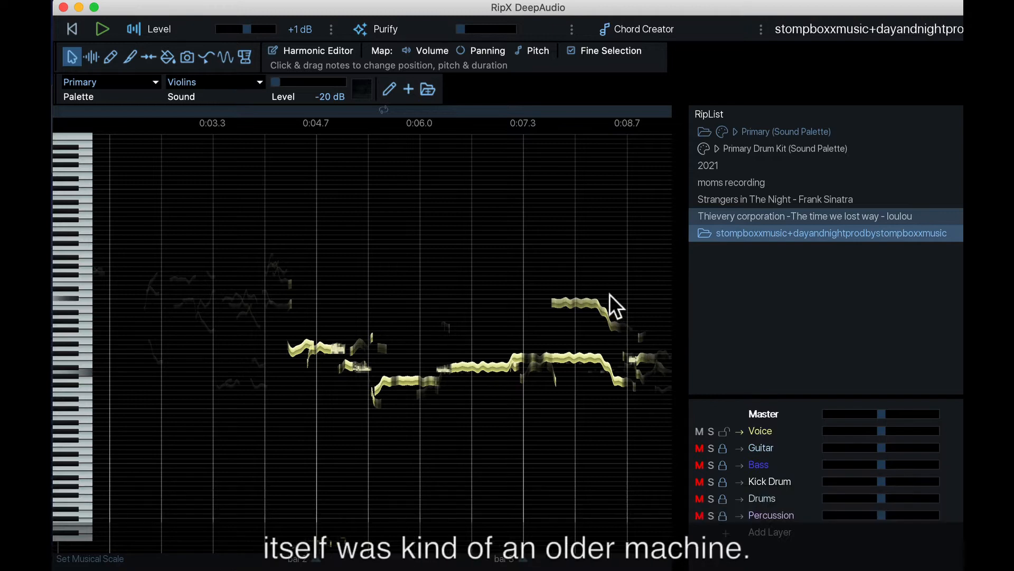
pyautogui.hscroll(-1, 625, 221)
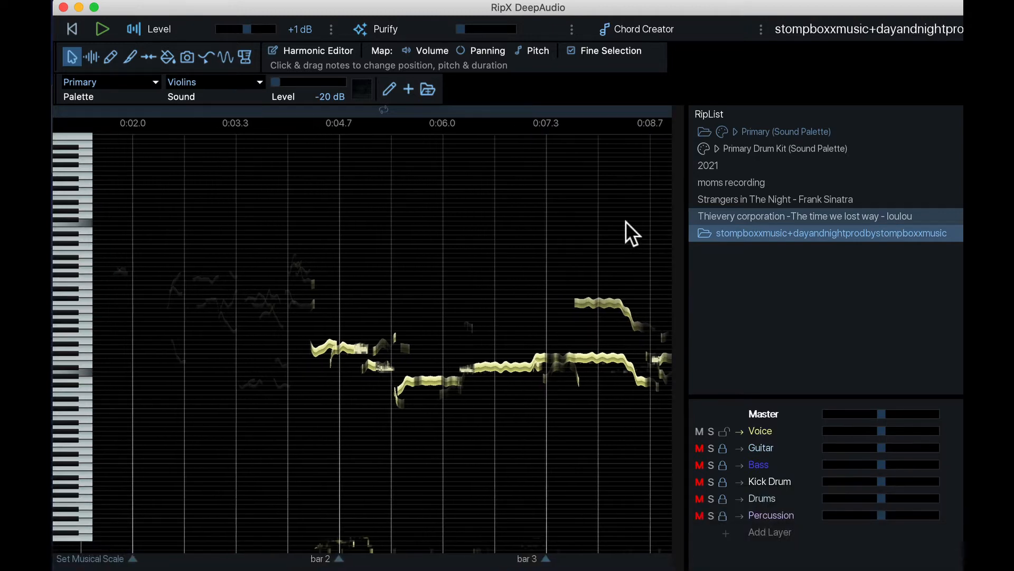
pyautogui.hscroll(2, 626, 220)
pyautogui.hscroll(-1, 626, 221)
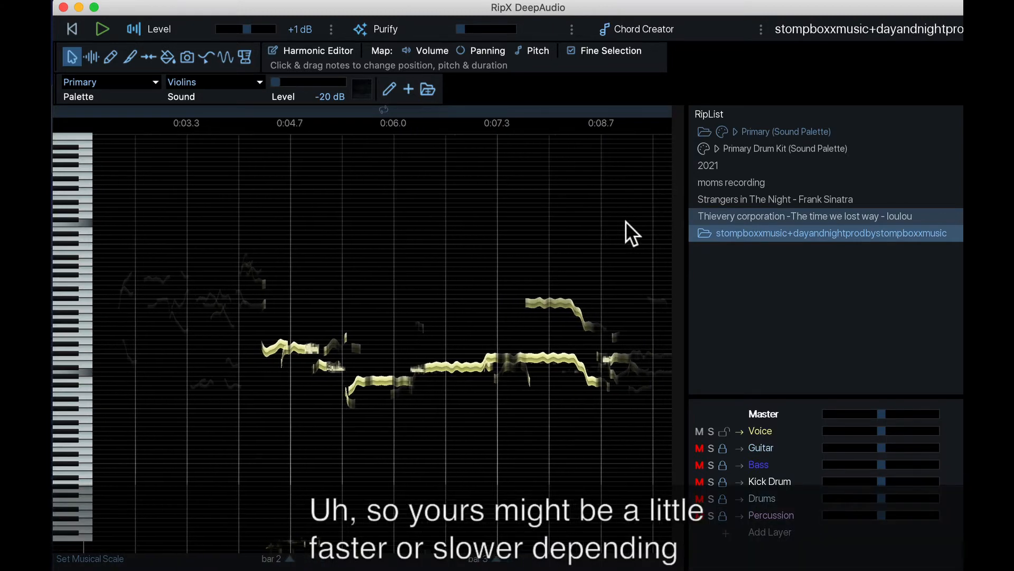
pyautogui.scroll(5, 340, 282)
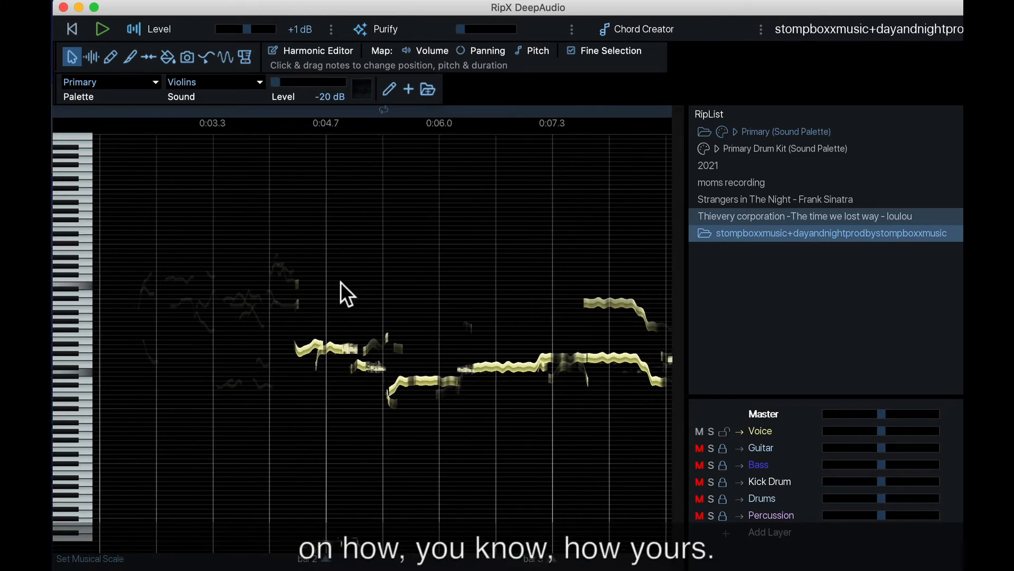
pyautogui.hscroll(2, 343, 280)
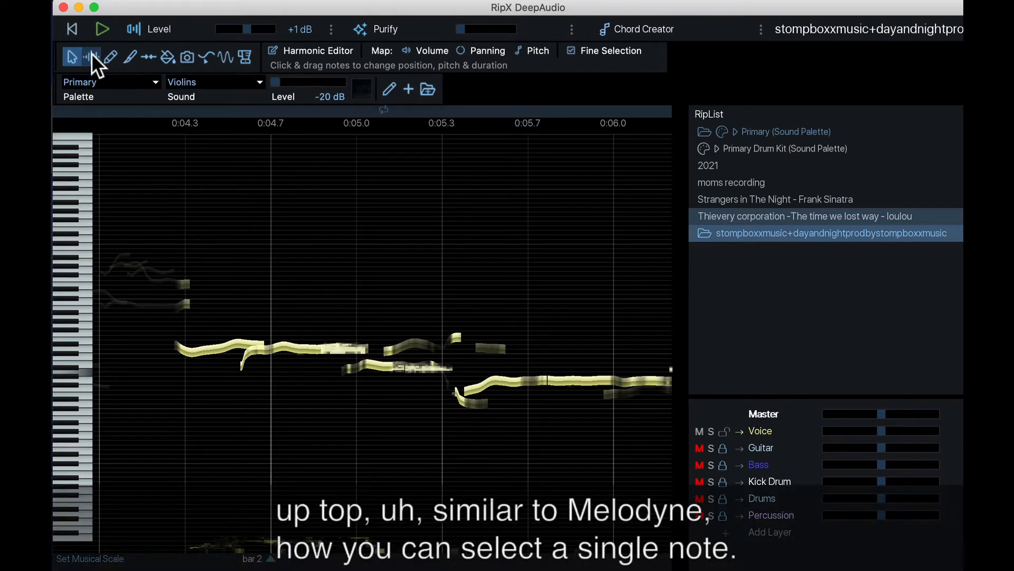
# Try lowering the level of the Voice note at about 0:04.3 to -20 dB, and reset it.
pyautogui.click(209, 347)
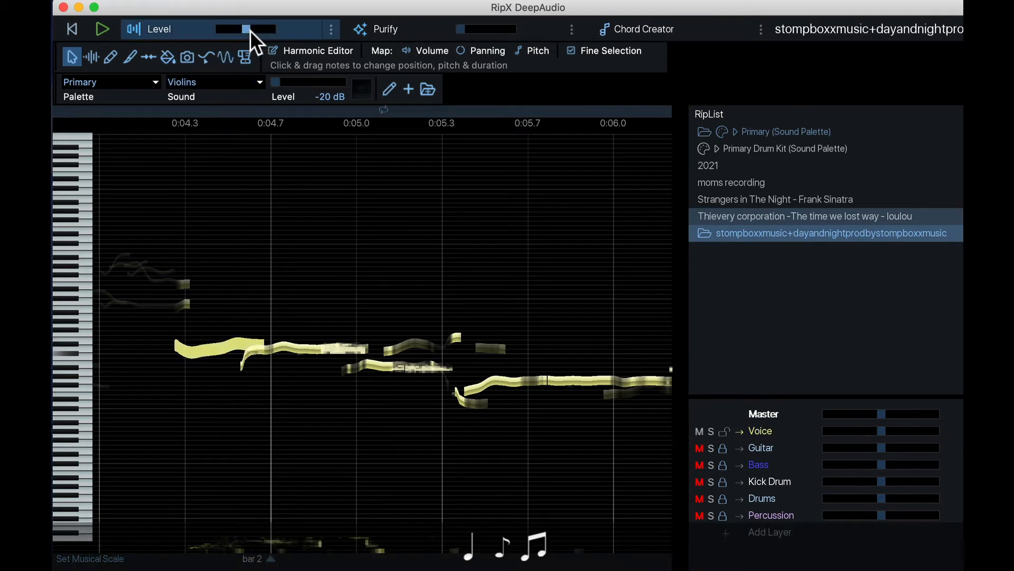
pyautogui.moveTo(250, 30); pyautogui.dragTo(201, 59)
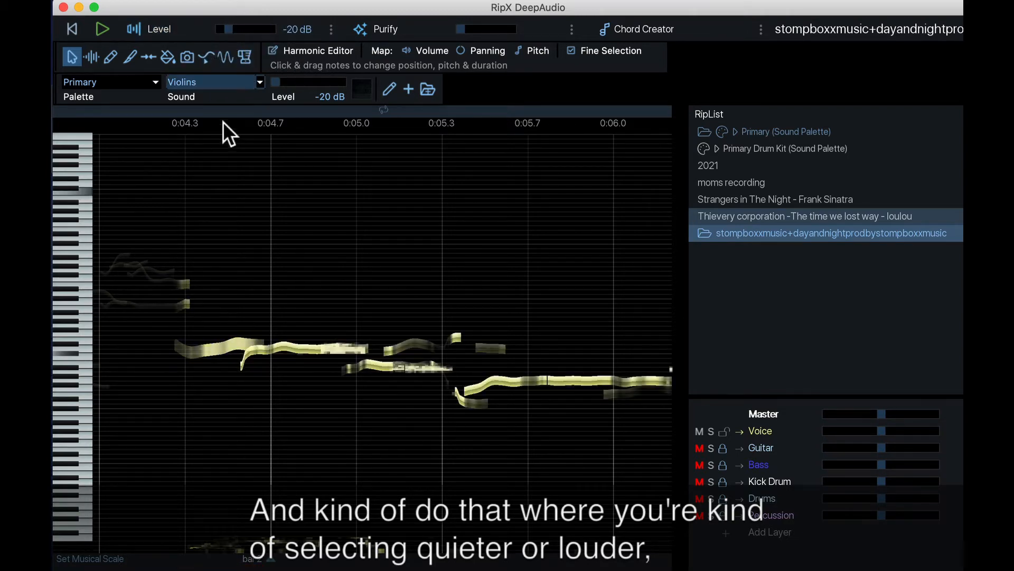
pyautogui.moveTo(242, 31)
pyautogui.mouseDown()
pyautogui.moveTo(265, 31)
pyautogui.moveTo(243, 29)
pyautogui.mouseUp()
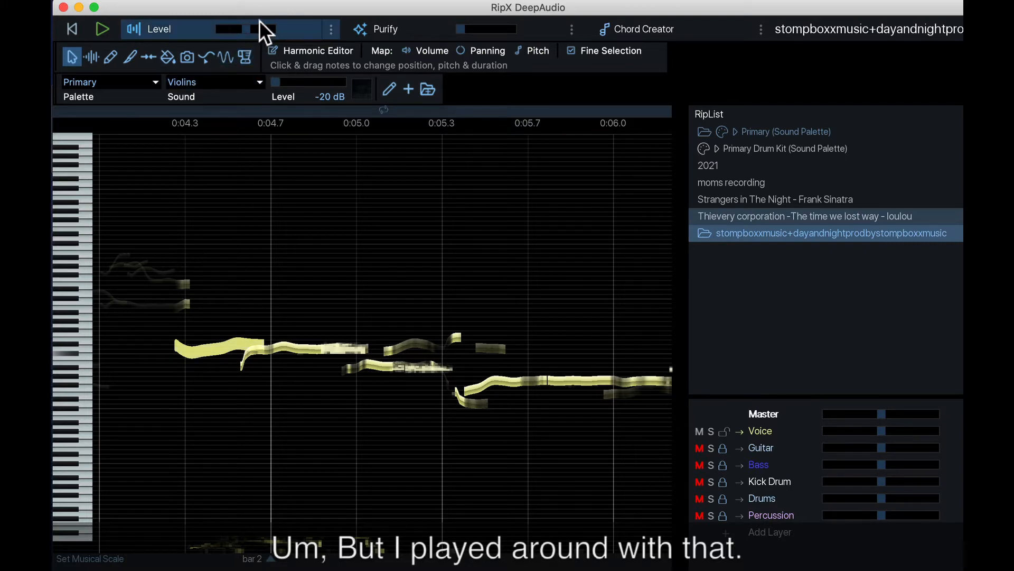
# Add a harmony to the selected Voice note, trying +3rd, +2 octaves, +1 octave and -2 octaves before setting it one octave below.
pyautogui.click(330, 28)
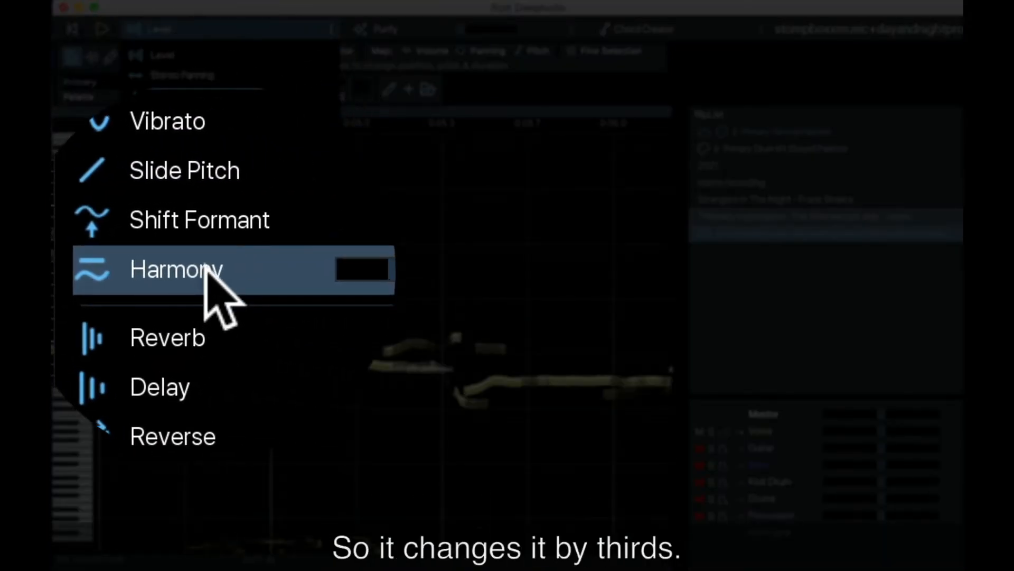
pyautogui.click(181, 269)
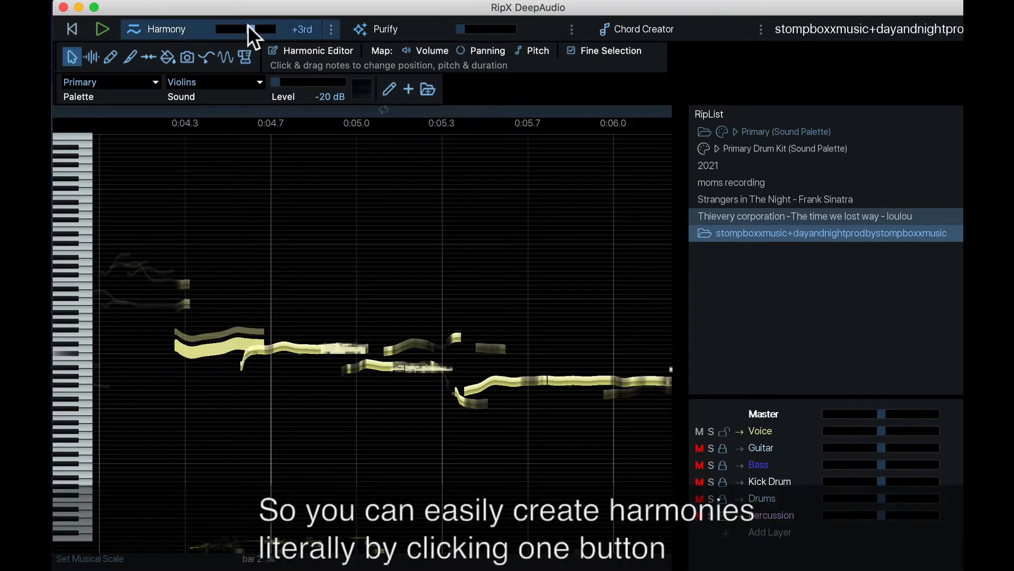
pyautogui.moveTo(256, 27)
pyautogui.mouseDown()
pyautogui.moveTo(281, 27)
pyautogui.moveTo(230, 33)
pyautogui.moveTo(265, 39)
pyautogui.mouseUp()
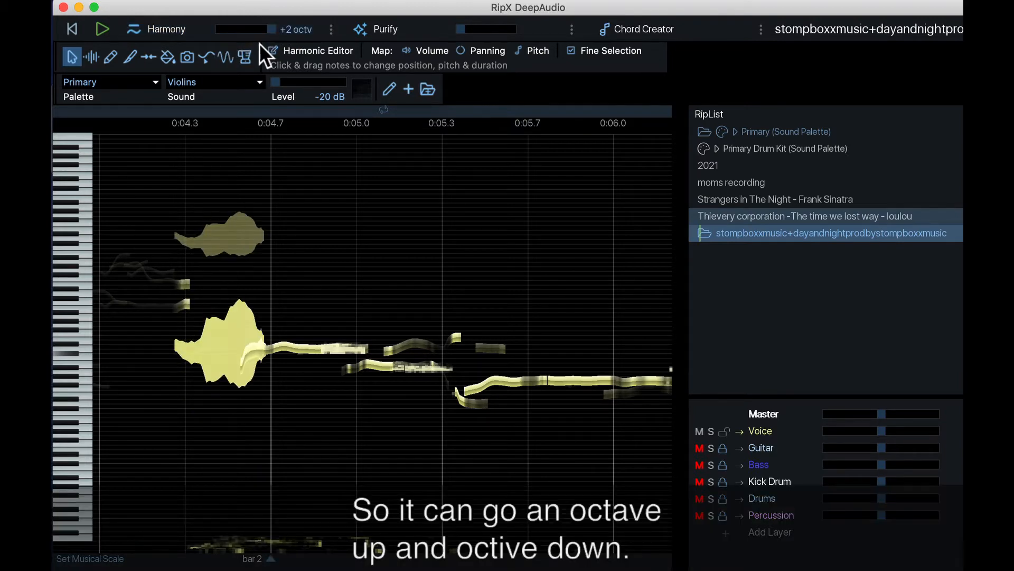
pyautogui.click(263, 32)
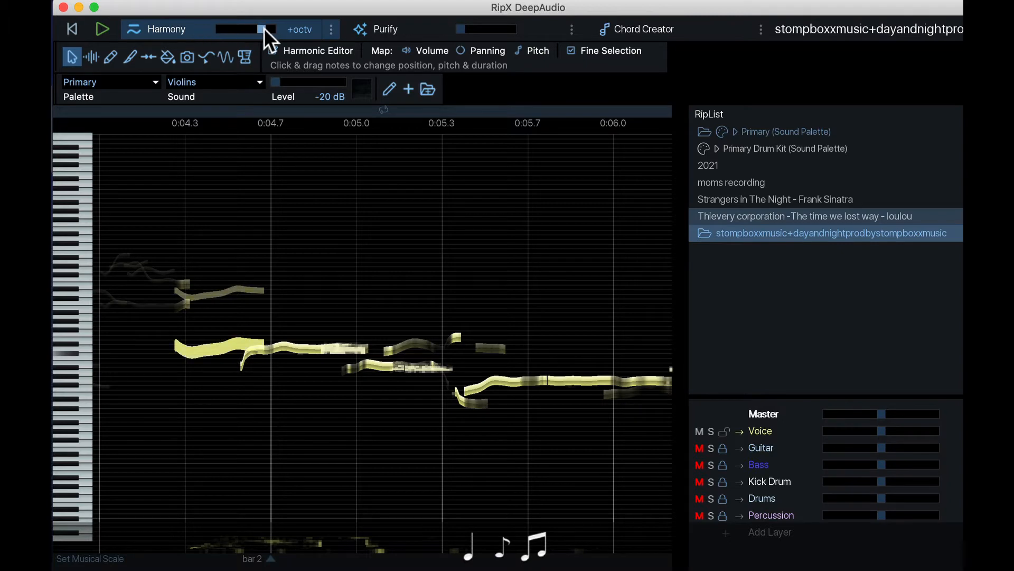
pyautogui.moveTo(264, 29); pyautogui.dragTo(209, 30)
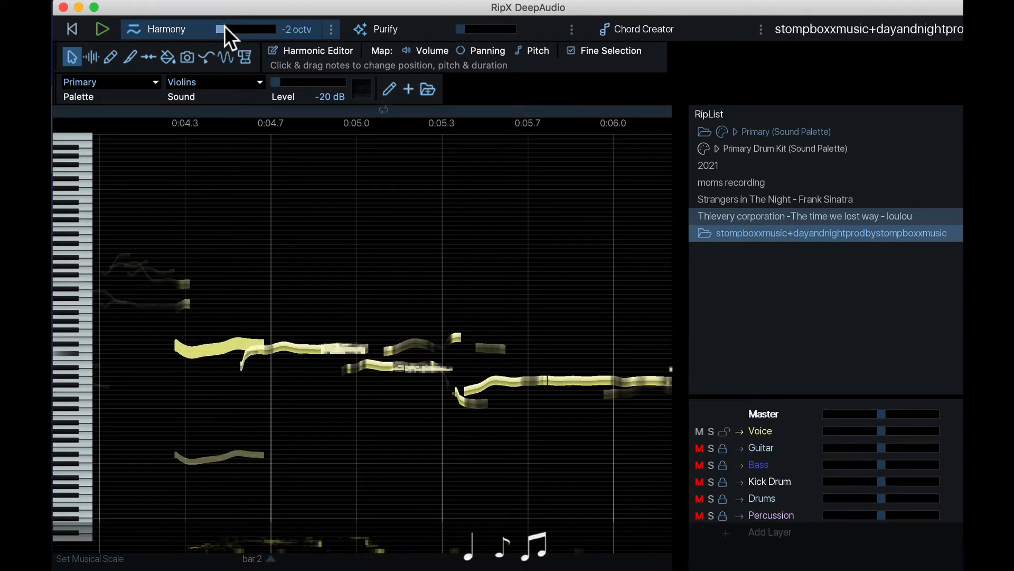
pyautogui.click(225, 29)
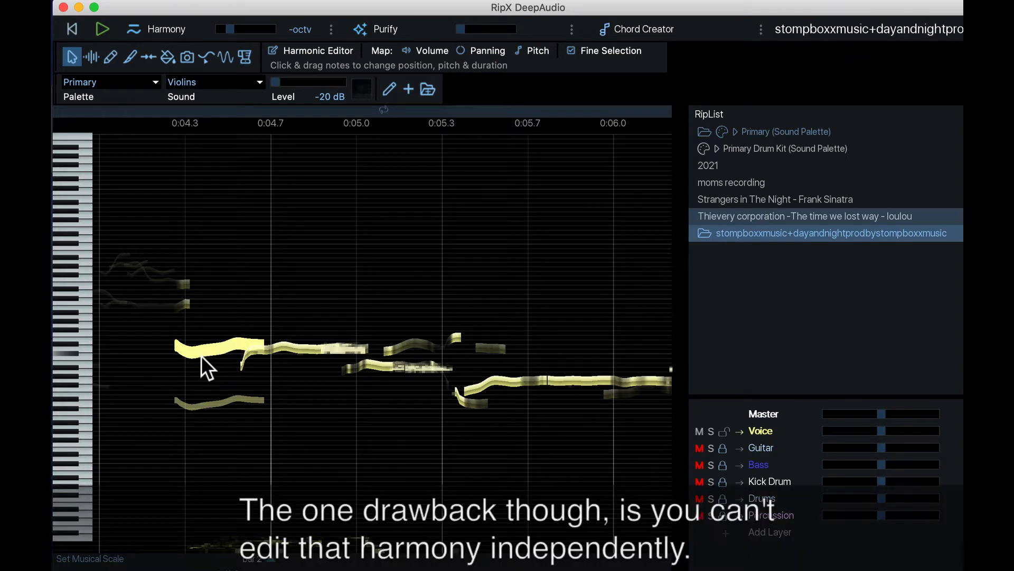
# Try to select the harmony separately from its Voice note, and remove the harmony from that note.
pyautogui.click(203, 405)
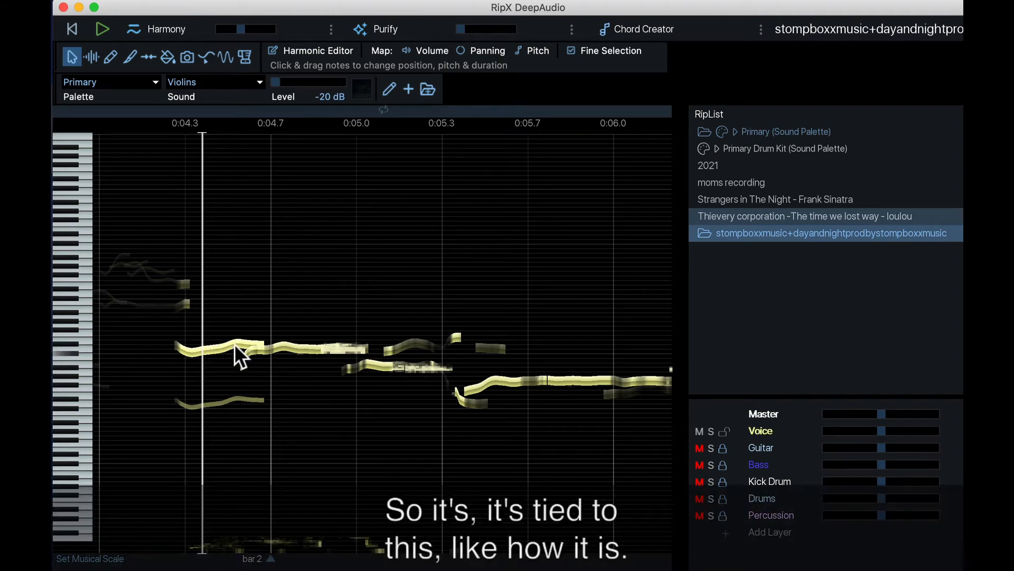
pyautogui.click(211, 344)
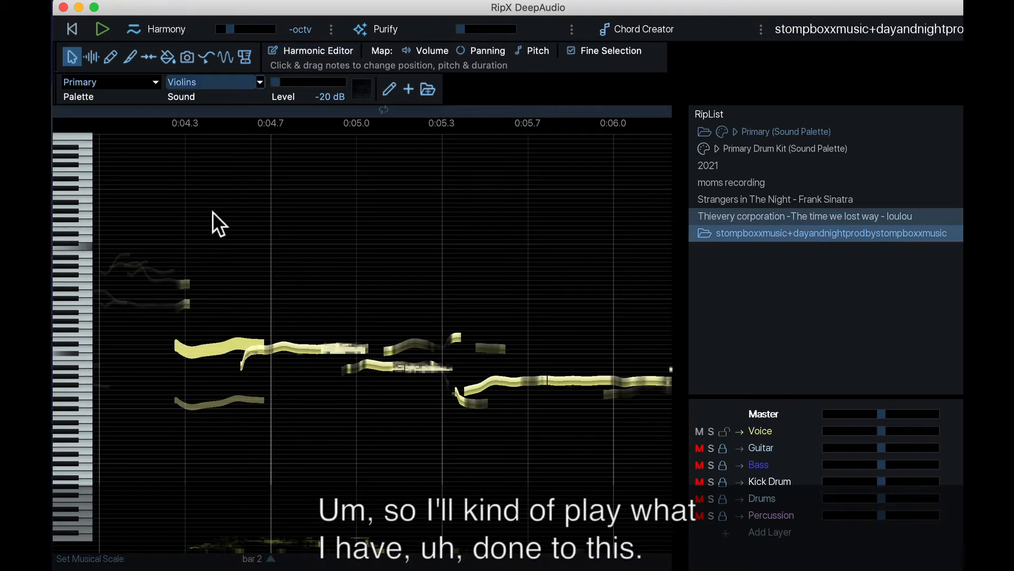
pyautogui.moveTo(231, 30); pyautogui.dragTo(265, 6)
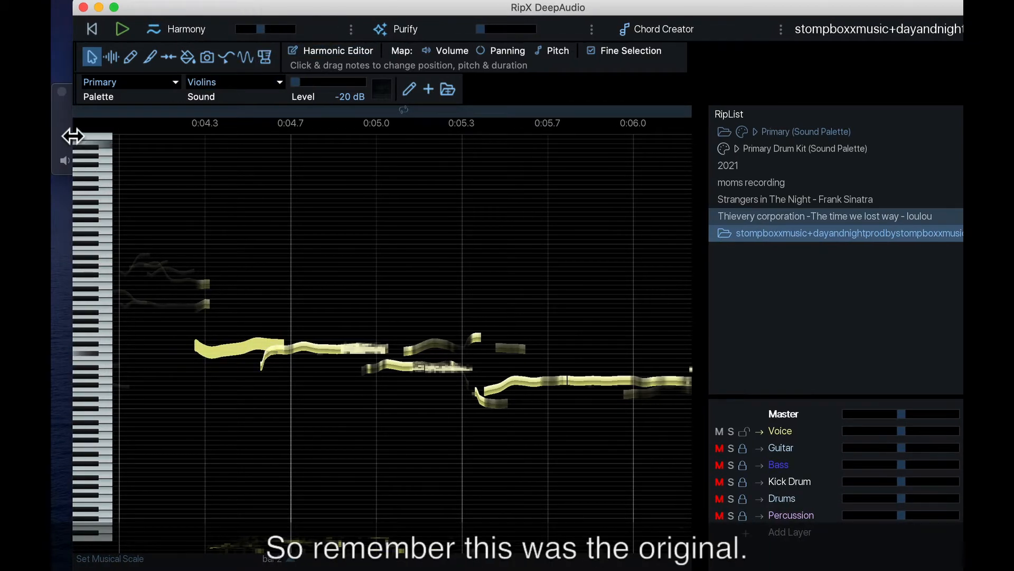
# Replay the original recording in the media player, and briefly play the edited version in RipX DeepAudio from the start.
pyautogui.click(58, 124)
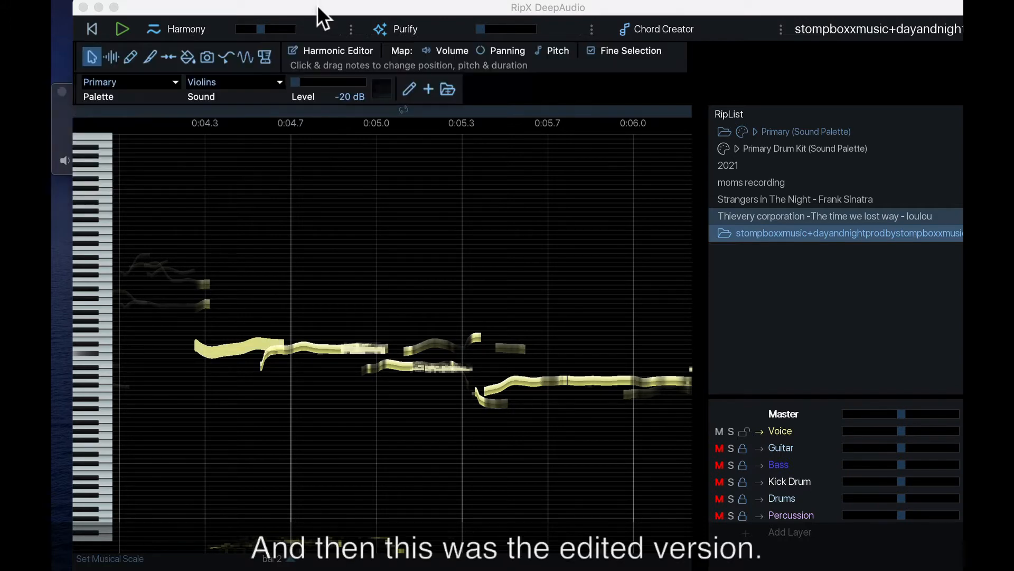
pyautogui.moveTo(317, 5); pyautogui.dragTo(280, 4)
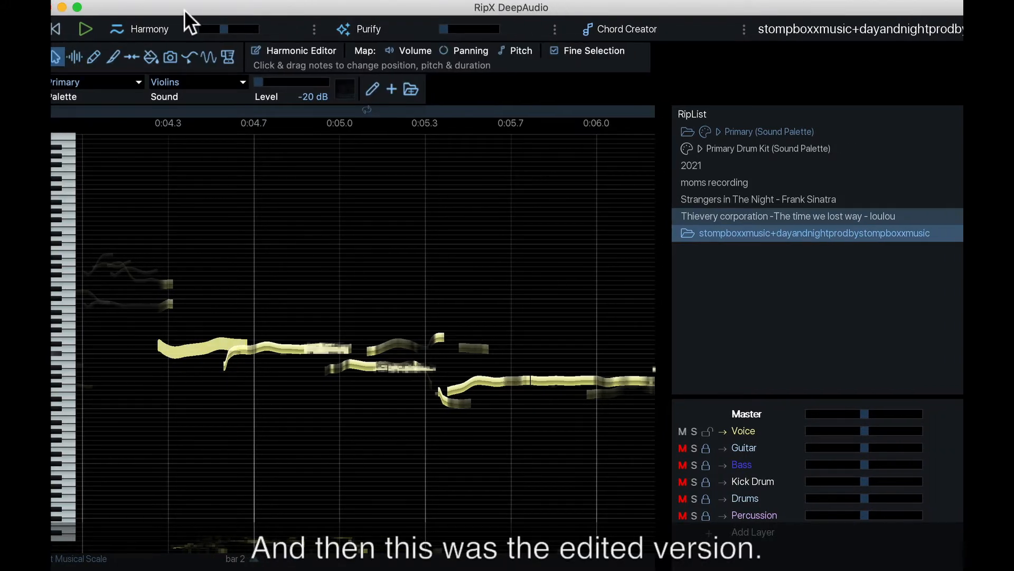
pyautogui.click(55, 28)
pyautogui.press('space')
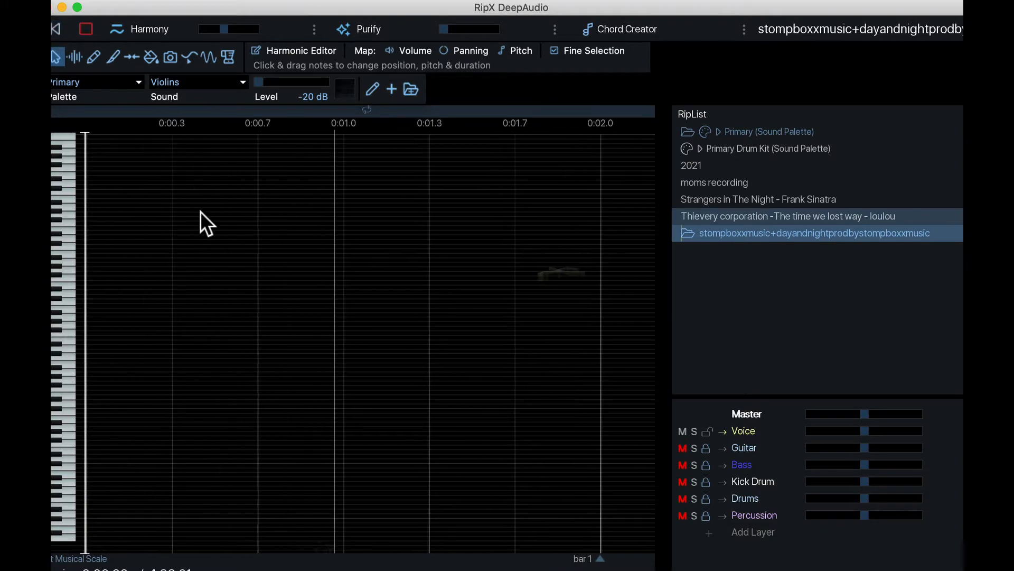
pyautogui.press('space')
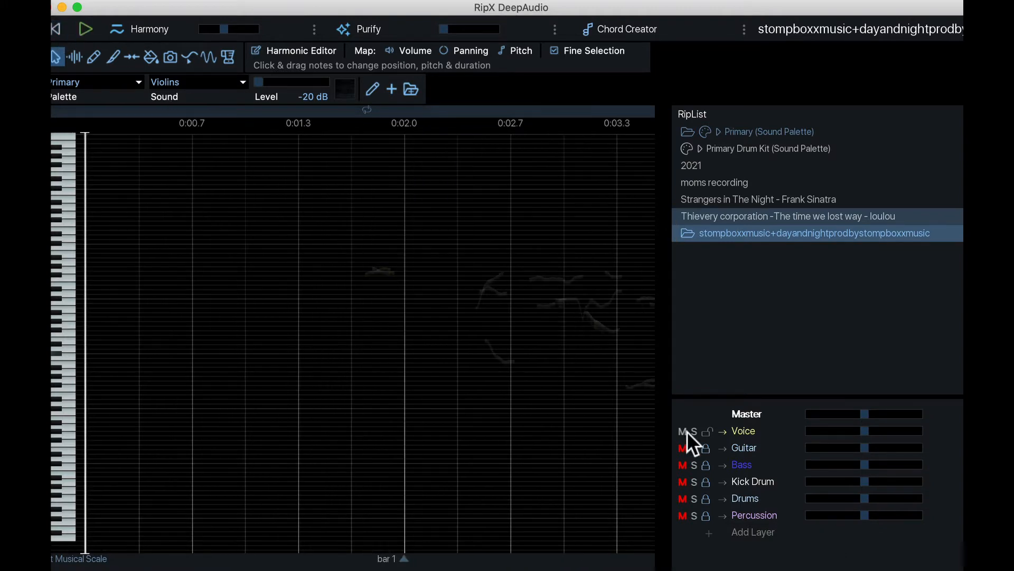
# Unmute the Guitar, Bass, Kick Drum, Drums and Percussion layers.
pyautogui.click(683, 447)
pyautogui.click(682, 481)
pyautogui.click(682, 496)
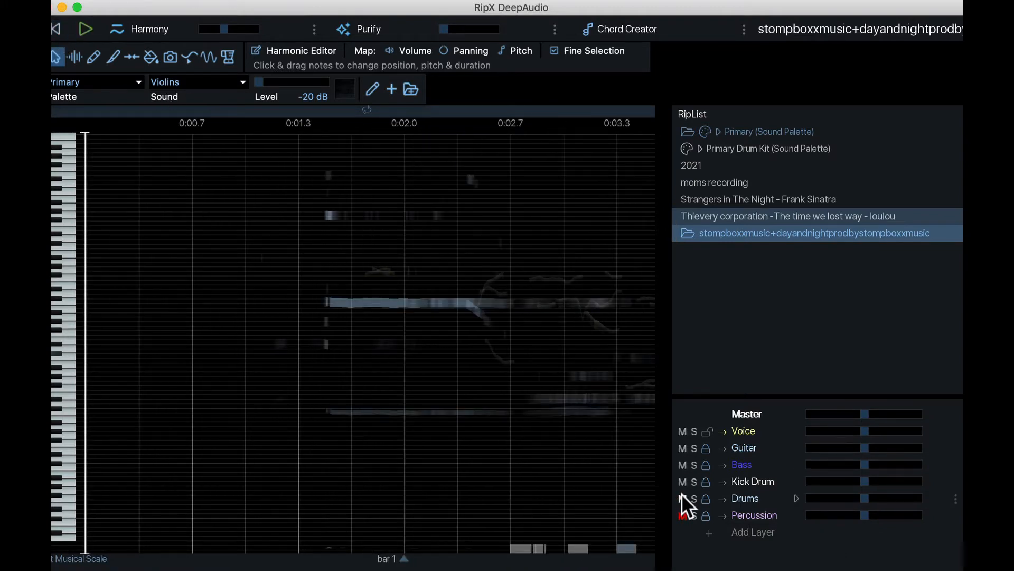
pyautogui.click(682, 514)
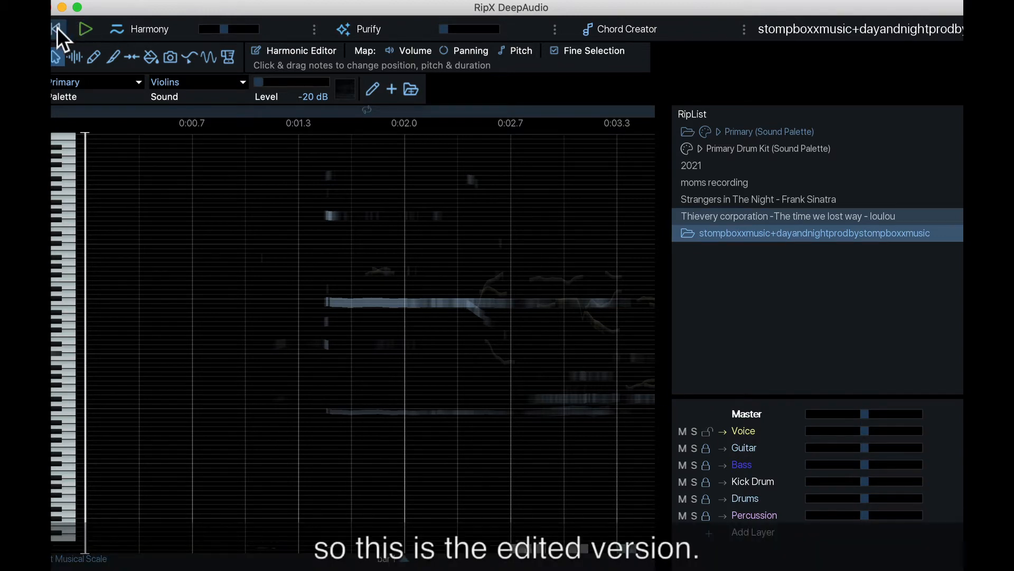
# Play the edited version with all layers, and play the original recording in the media player for comparison.
pyautogui.press('space')
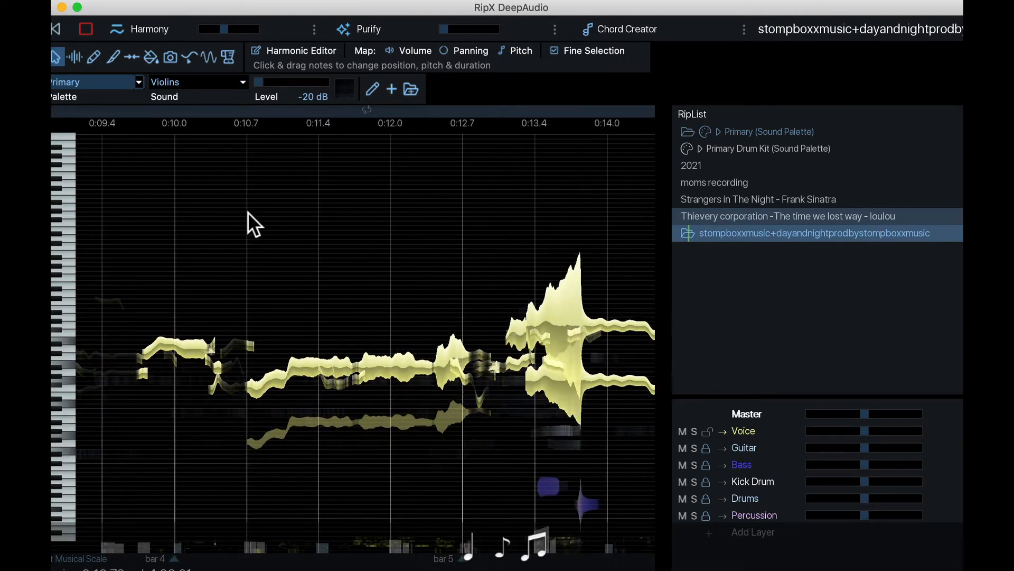
pyautogui.press('space')
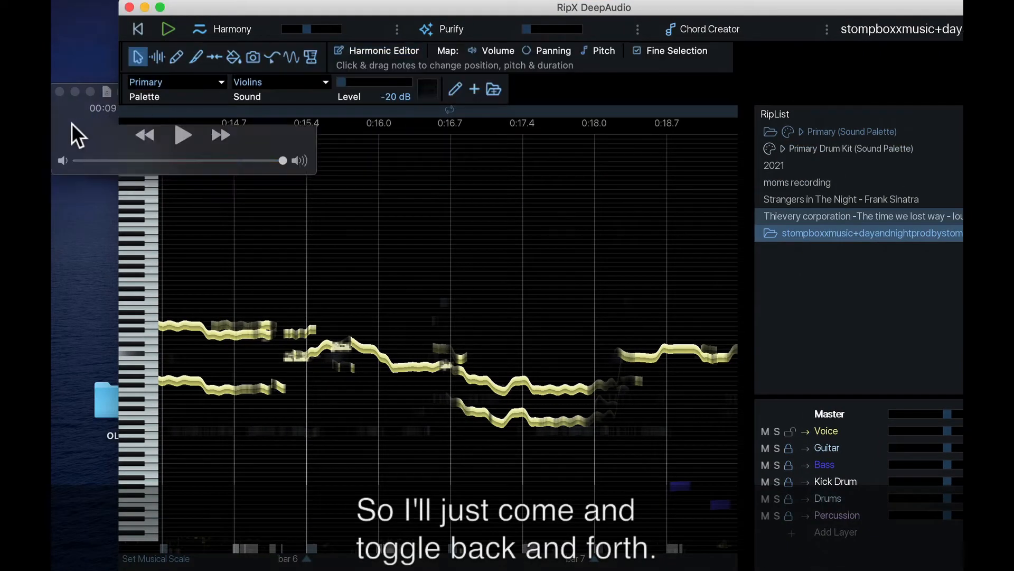
pyautogui.click(71, 124)
pyautogui.click(174, 129)
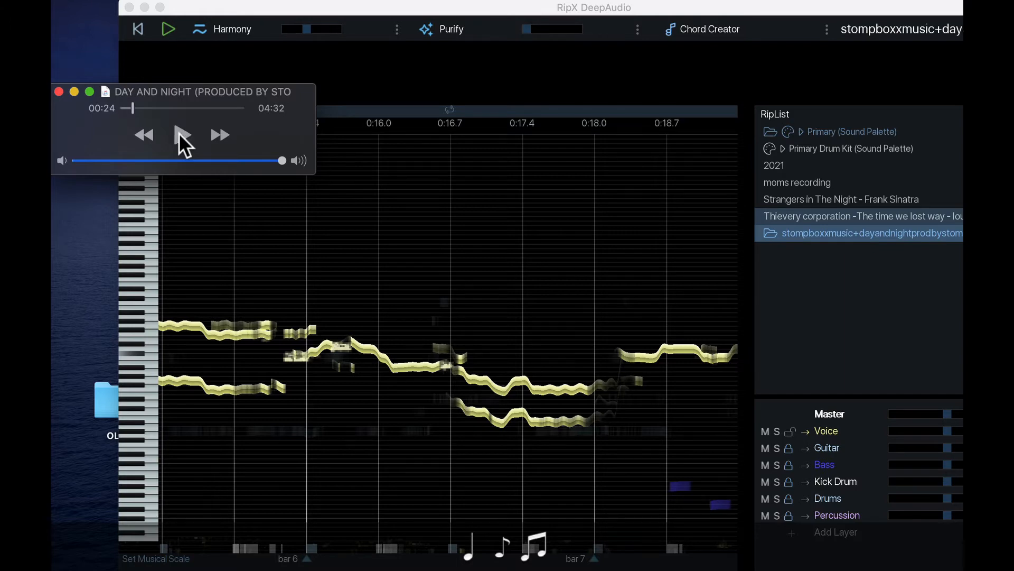
# Switch back to RipX DeepAudio and play the edited version with all layers for comparison.
pyautogui.click(333, 5)
pyautogui.press('space')
pyautogui.moveTo(344, 8); pyautogui.dragTo(277, 7)
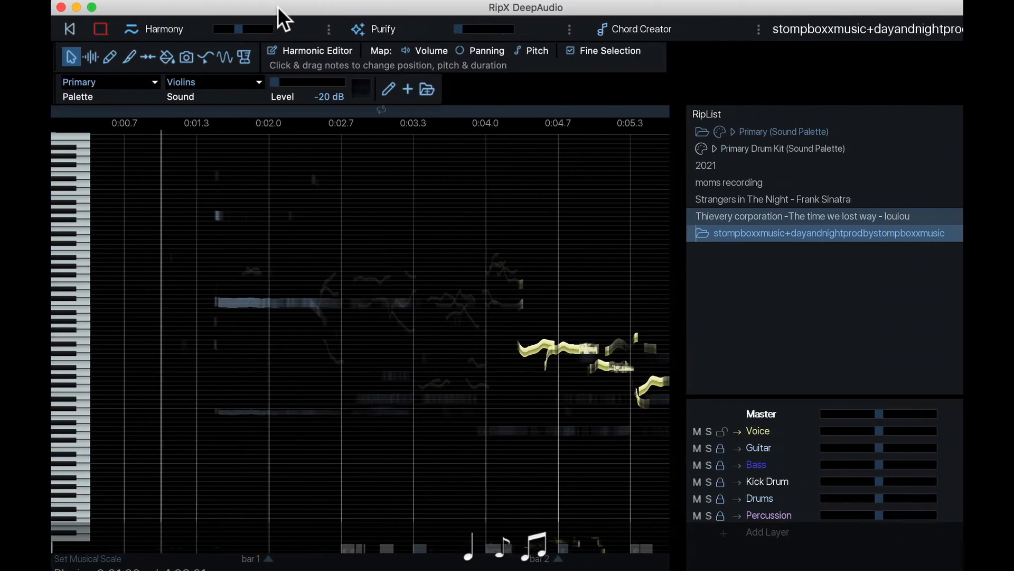
pyautogui.click(543, 186)
pyautogui.press('space')
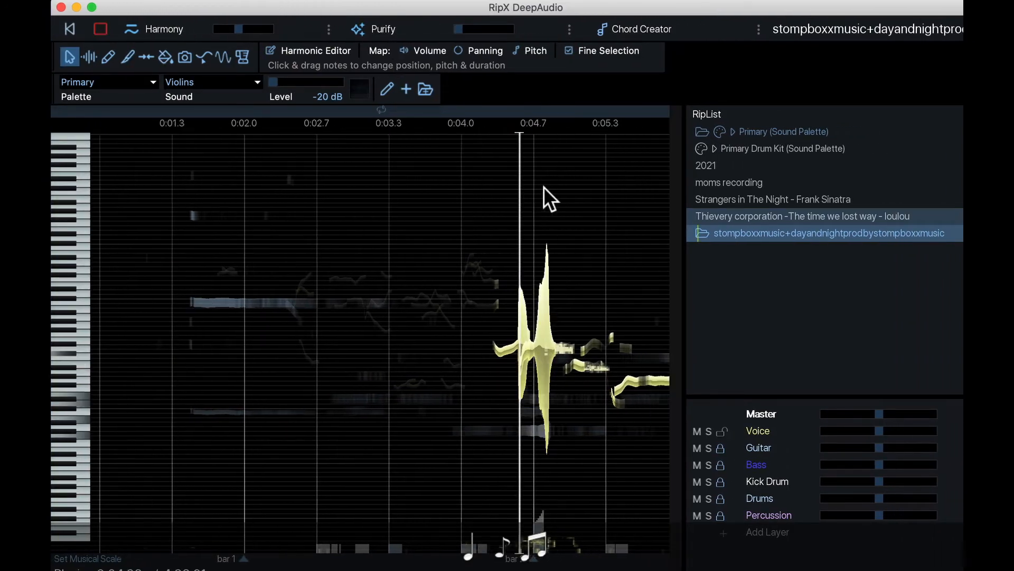
pyautogui.click(323, 200)
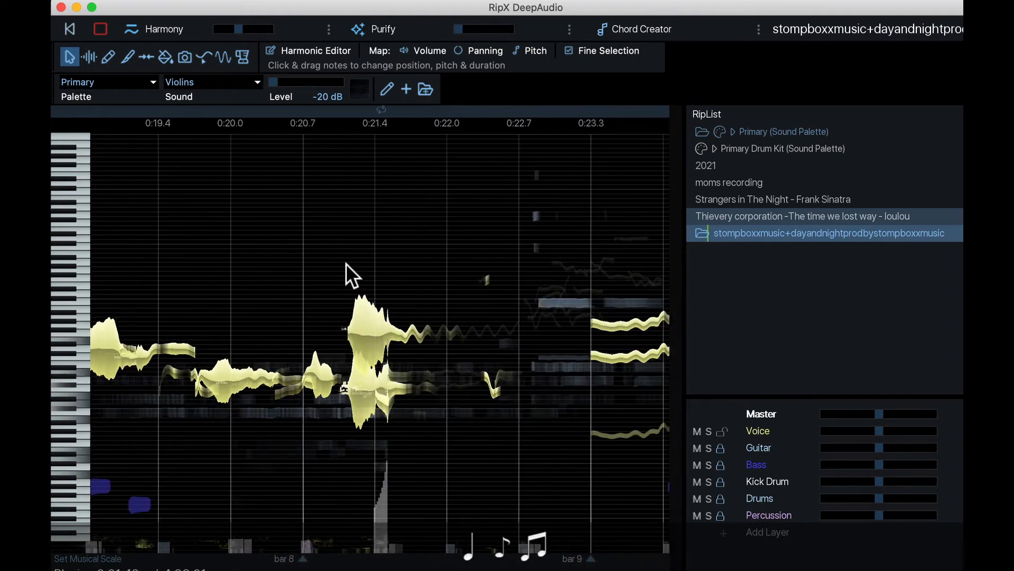
pyautogui.press('space')
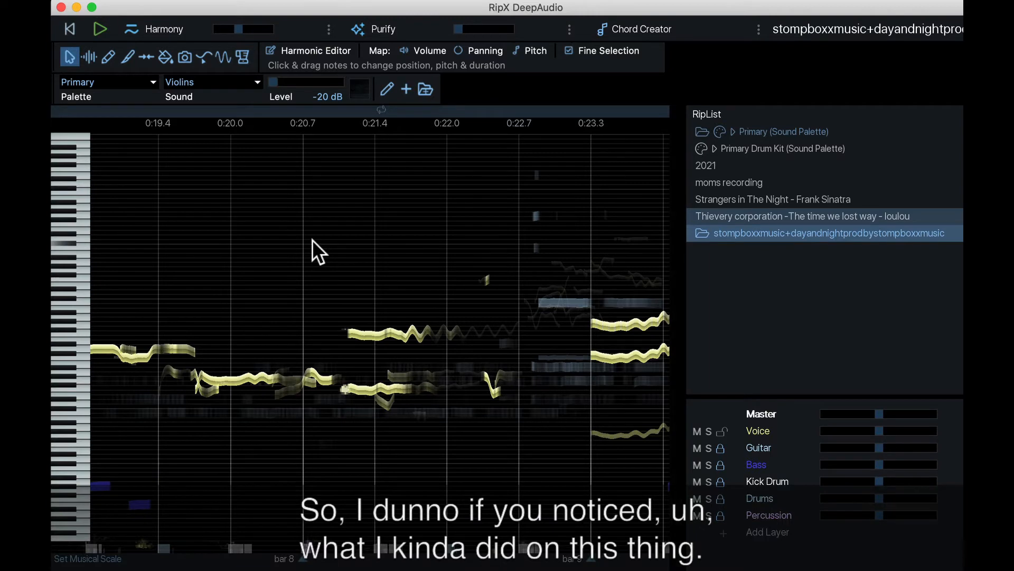
# Return to the start of the song, solo the Drums layer and play it.
pyautogui.click(70, 29)
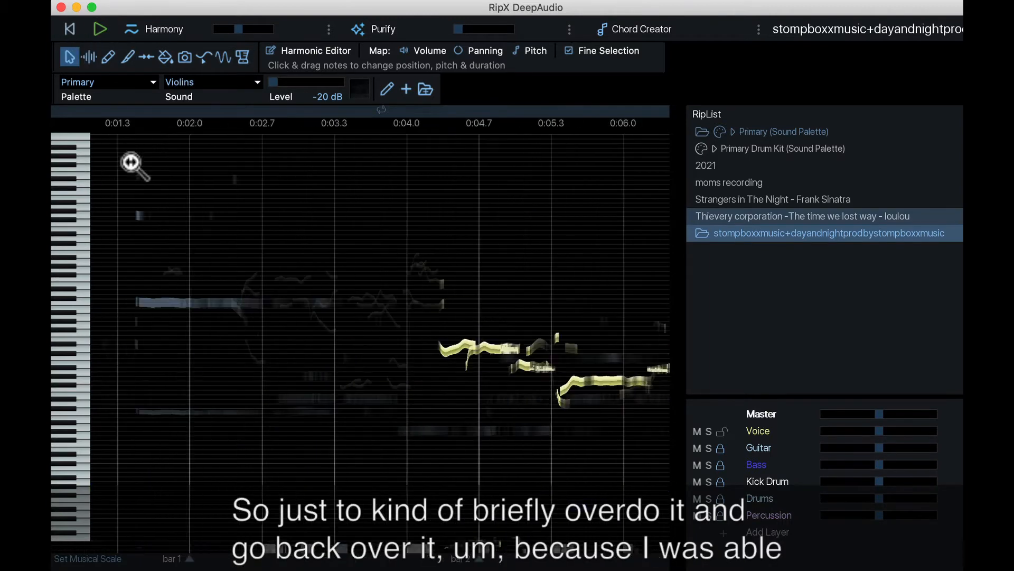
pyautogui.hscroll(1, 302, 452)
pyautogui.scroll(5, 301, 453)
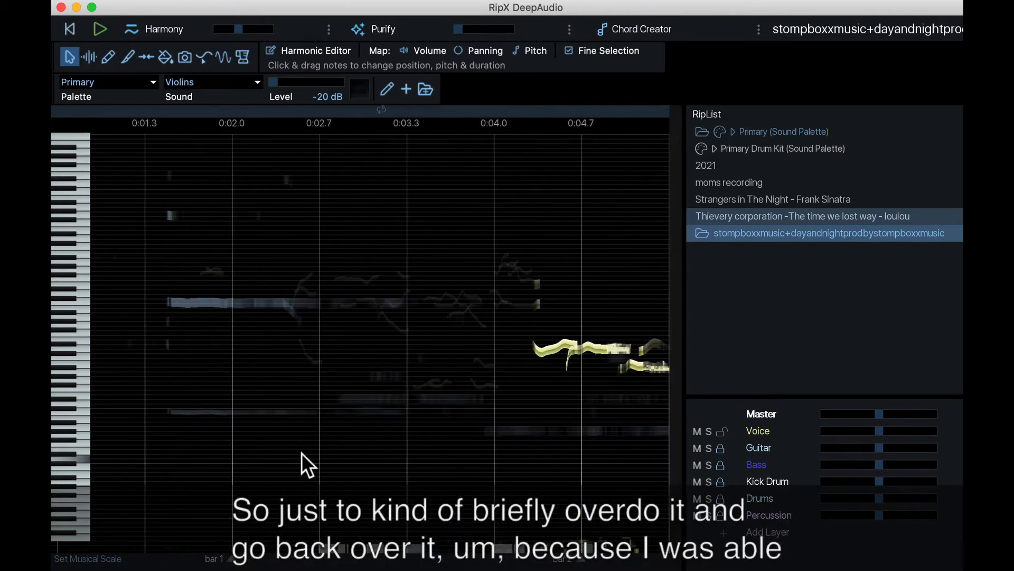
pyautogui.hscroll(3, 301, 452)
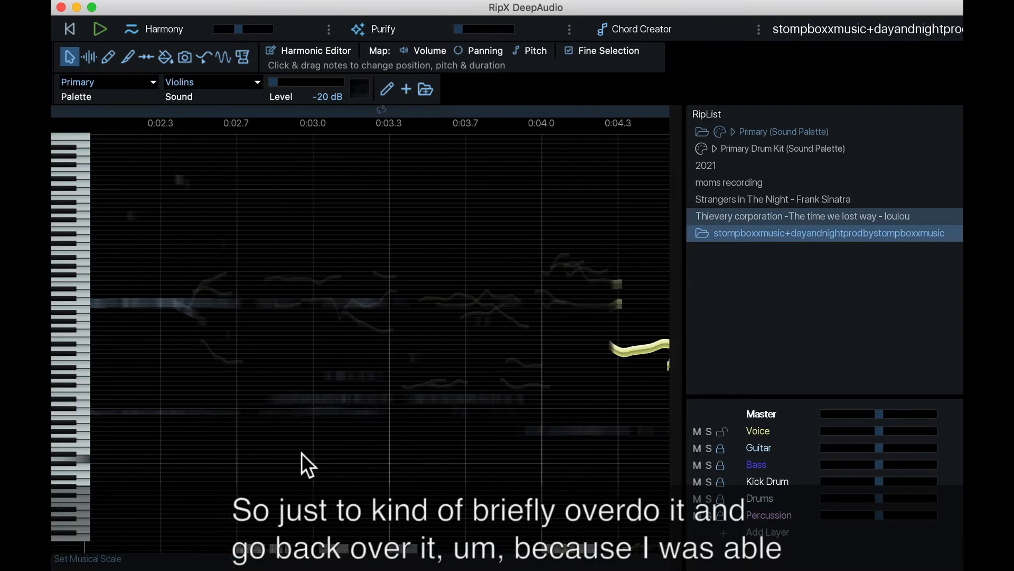
pyautogui.click(710, 497)
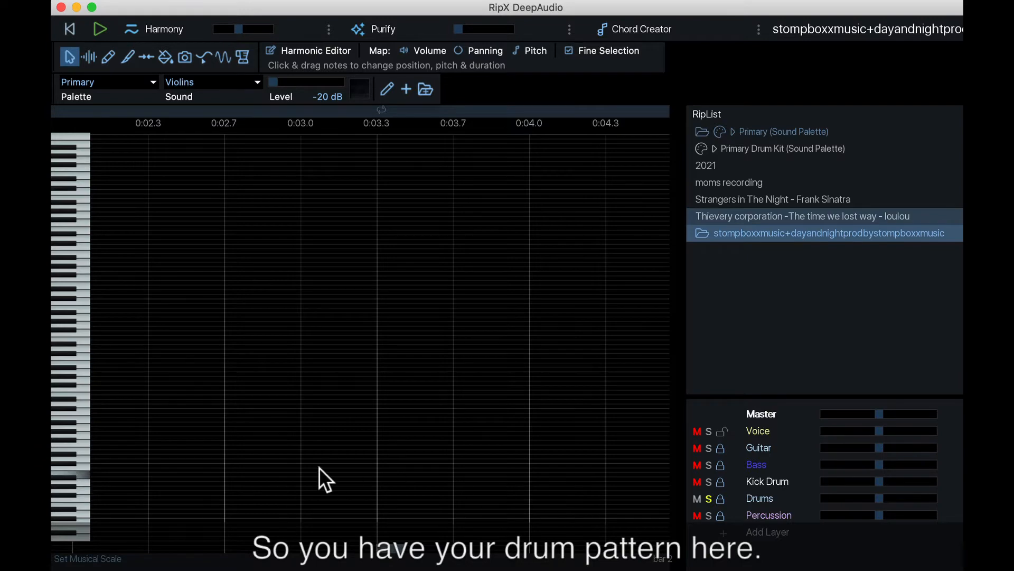
pyautogui.press('space')
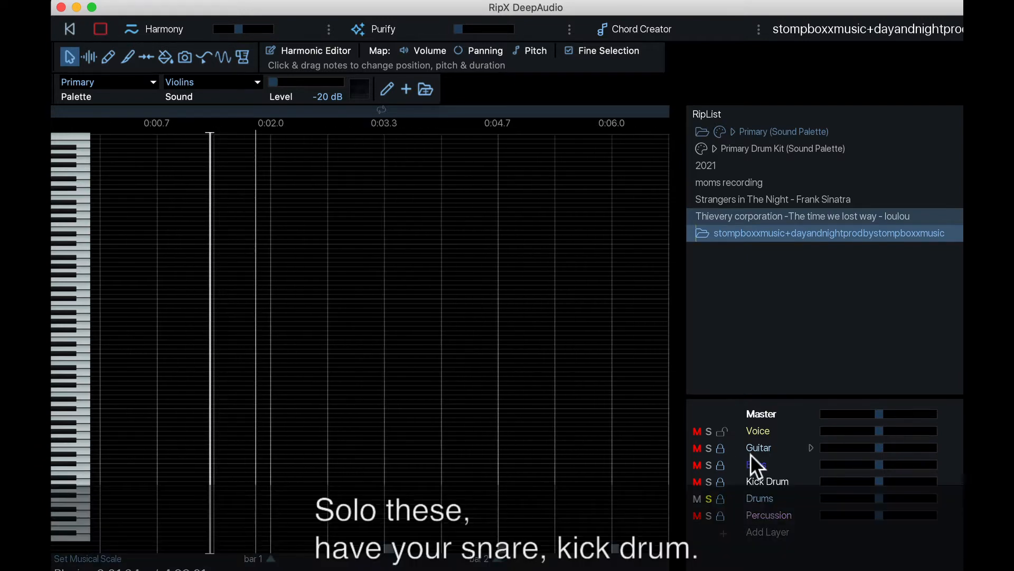
# Add the Kick Drum and Percussion layers to the soloed playback, and clear all the solos after stopping.
pyautogui.click(708, 480)
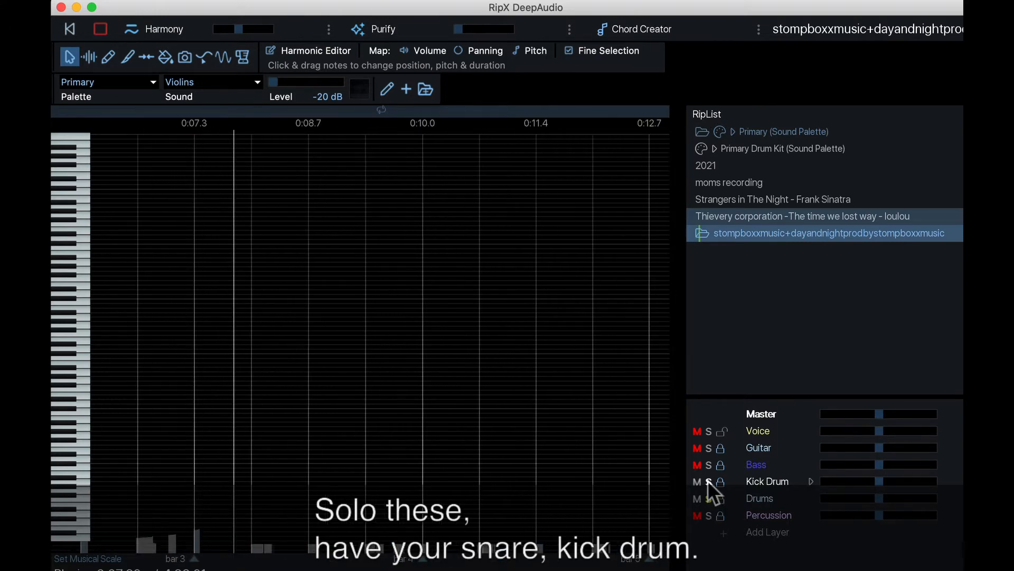
pyautogui.click(709, 515)
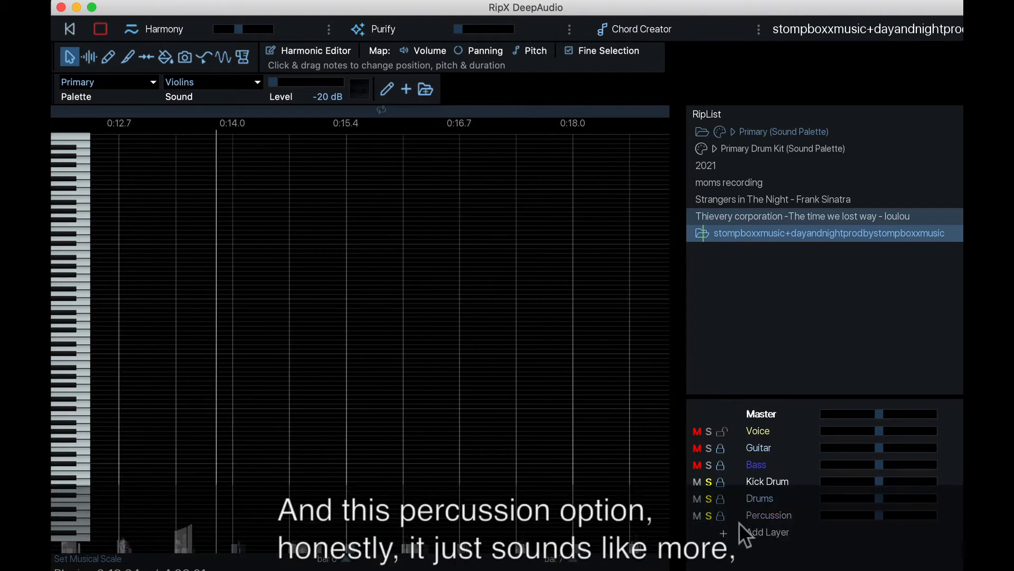
pyautogui.press('space')
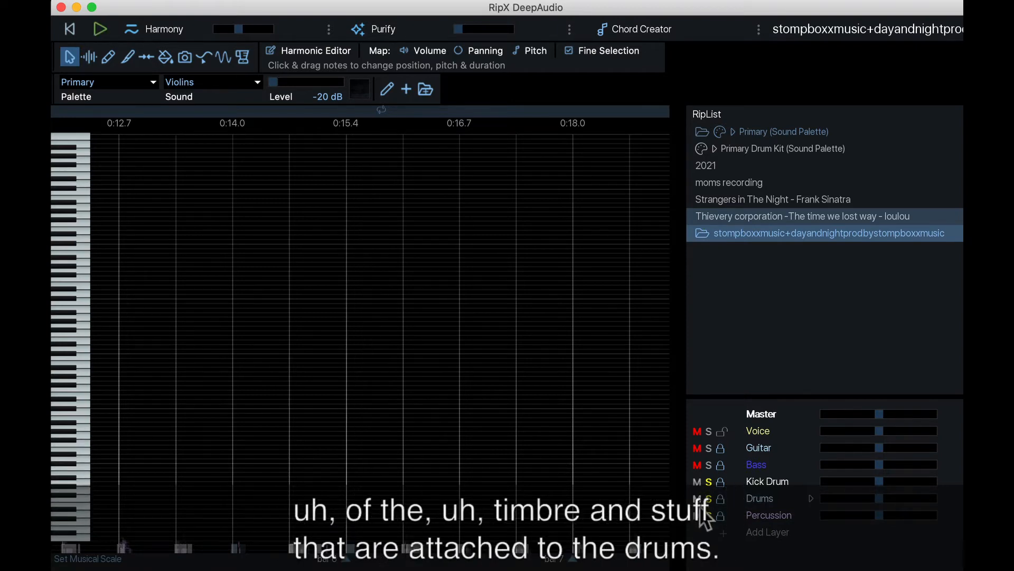
pyautogui.click(711, 484)
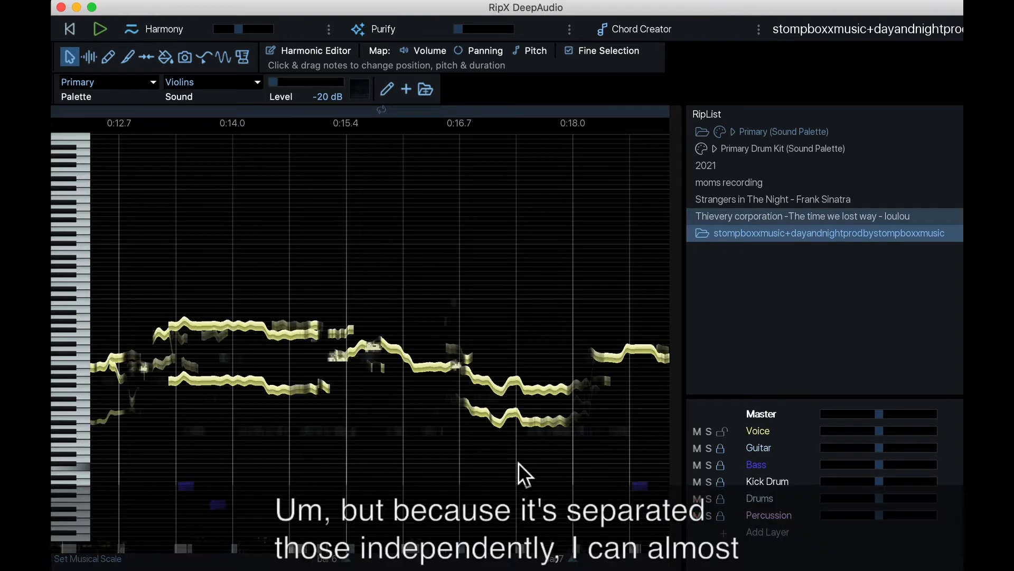
# Try to select the kick drum hit near 0:13.4 at the base of the note display.
pyautogui.scroll(6, 221, 558)
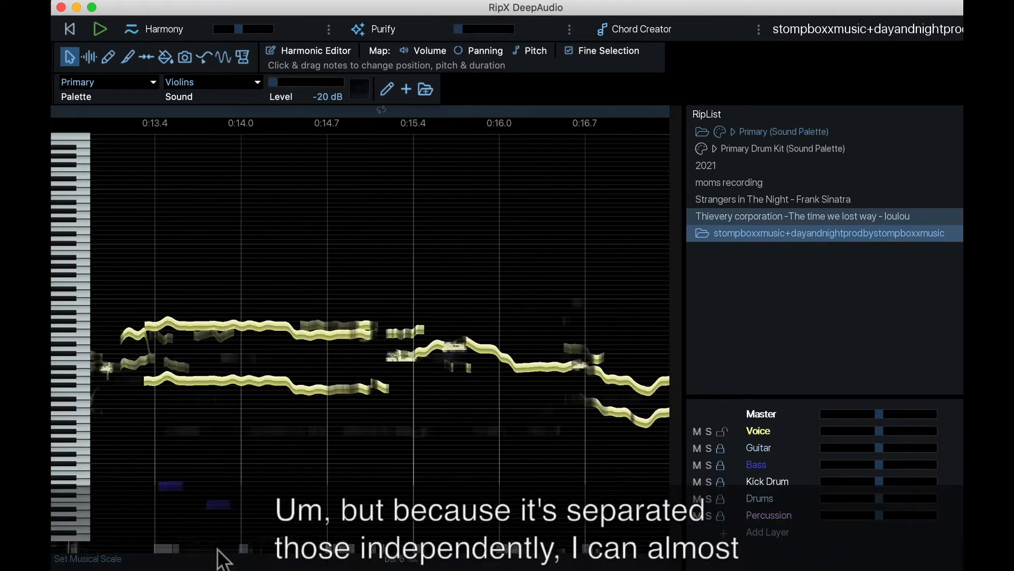
pyautogui.scroll(4, 215, 551)
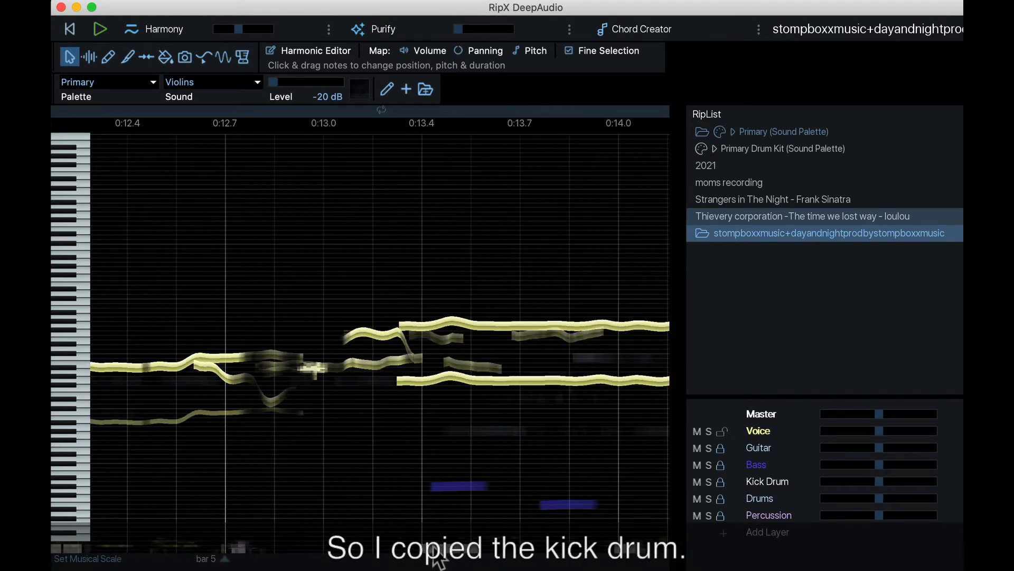
pyautogui.moveTo(438, 552); pyautogui.dragTo(444, 550)
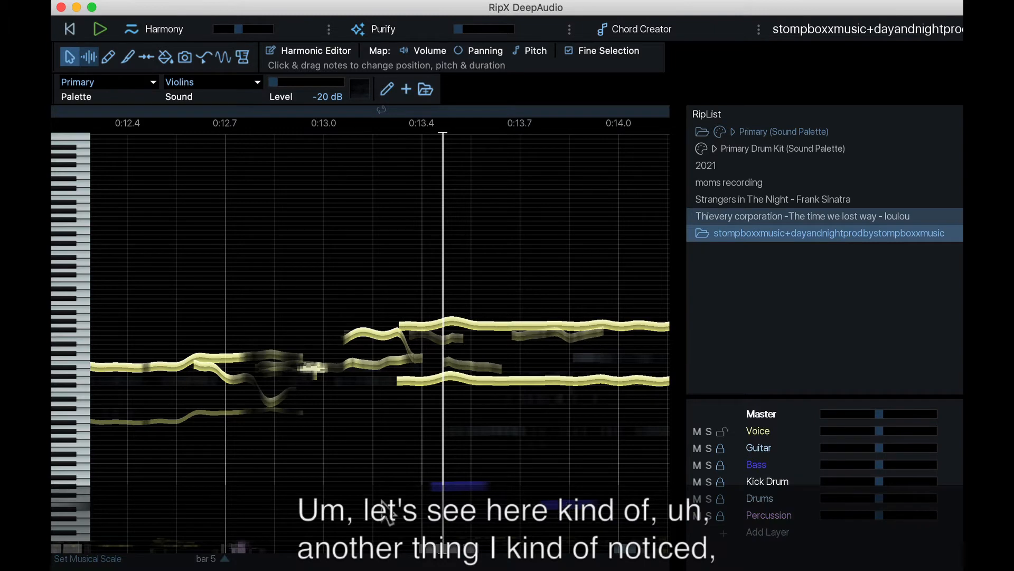
pyautogui.click(428, 544)
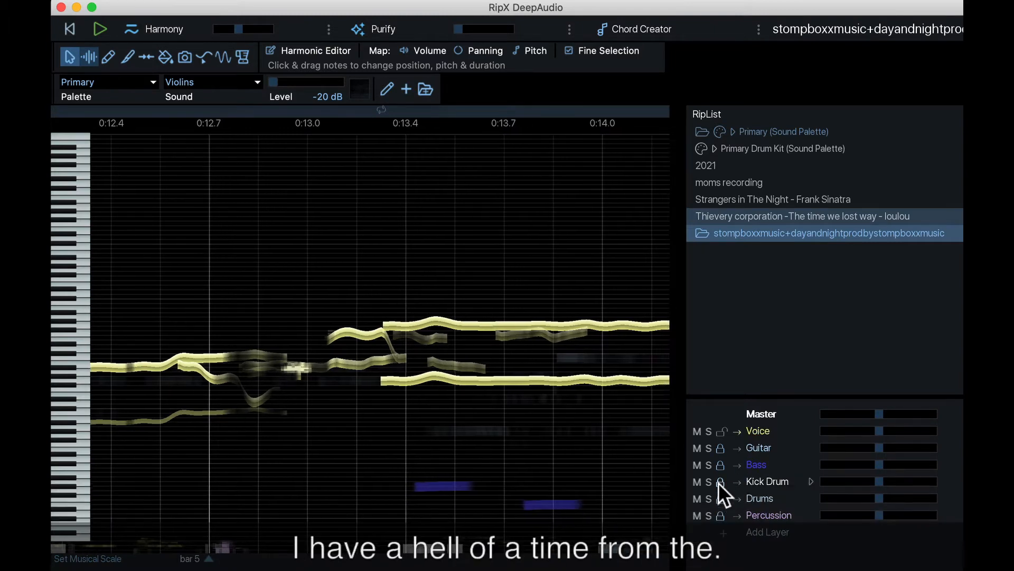
# Unlock the Kick Drum, Drums and Percussion layers.
pyautogui.click(720, 481)
pyautogui.click(720, 498)
pyautogui.click(720, 514)
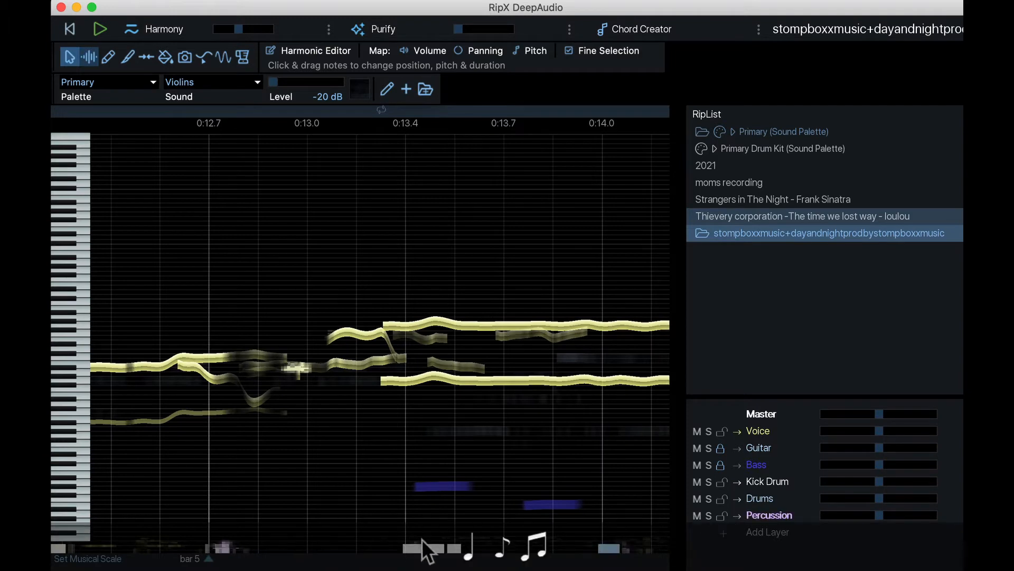
# Examine the copied kick hits and the harmony notes backwards through the song from about 0:14 to 0:05.
pyautogui.hscroll(-5, 410, 523)
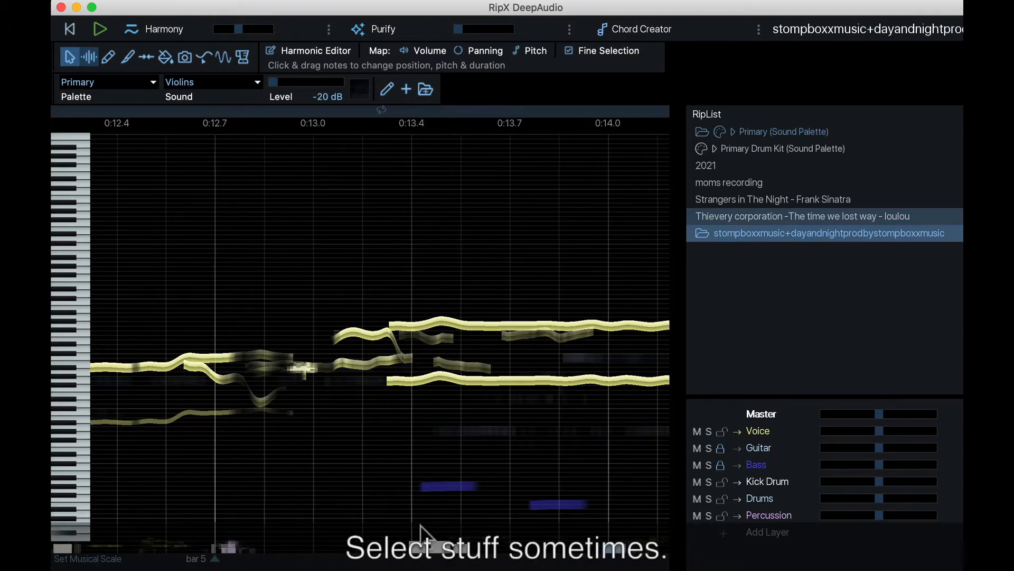
pyautogui.hscroll(-10, 284, 499)
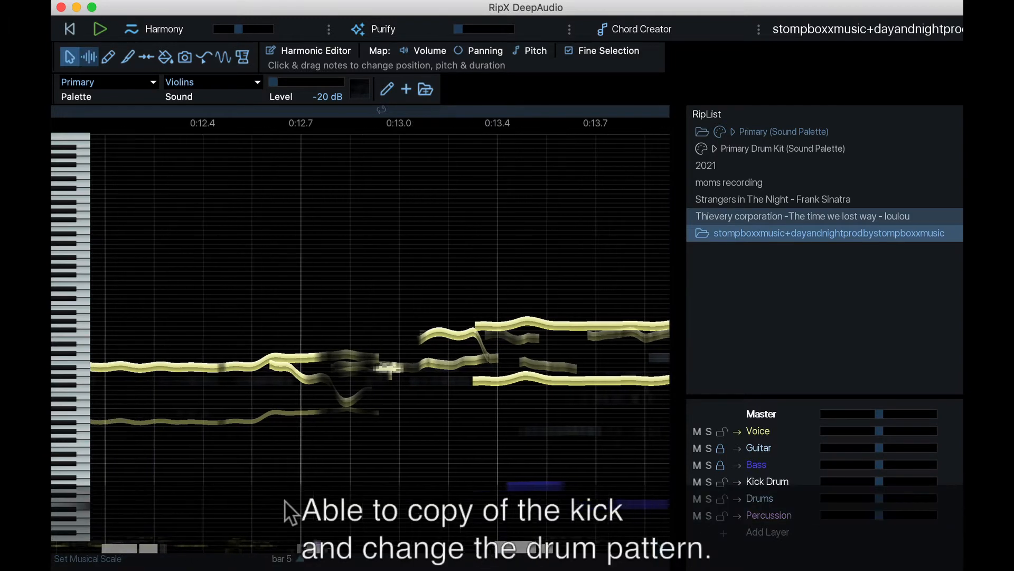
pyautogui.scroll(-3, 284, 500)
pyautogui.hscroll(-5, 284, 500)
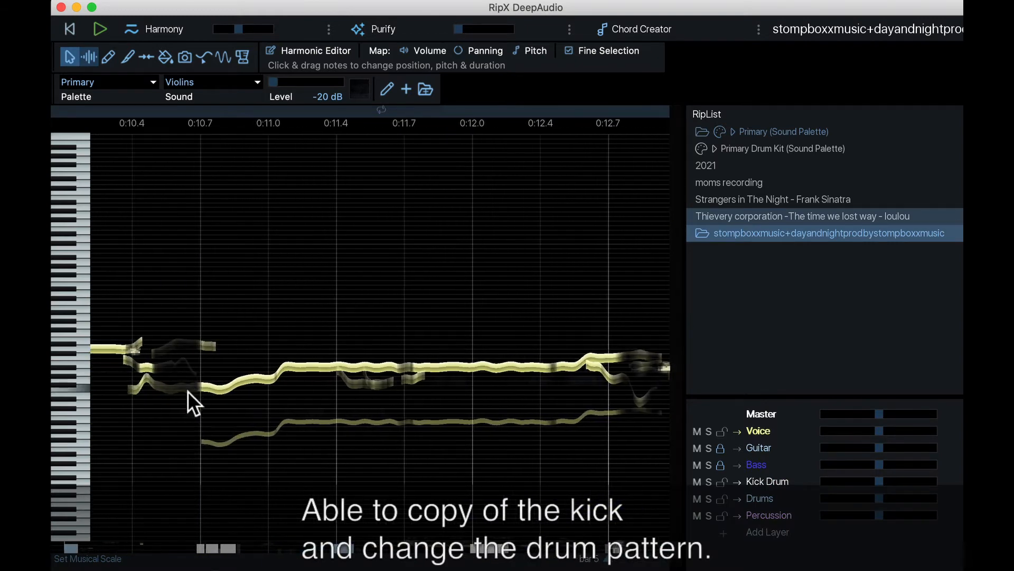
pyautogui.scroll(-3, 190, 512)
pyautogui.hscroll(-10, 190, 511)
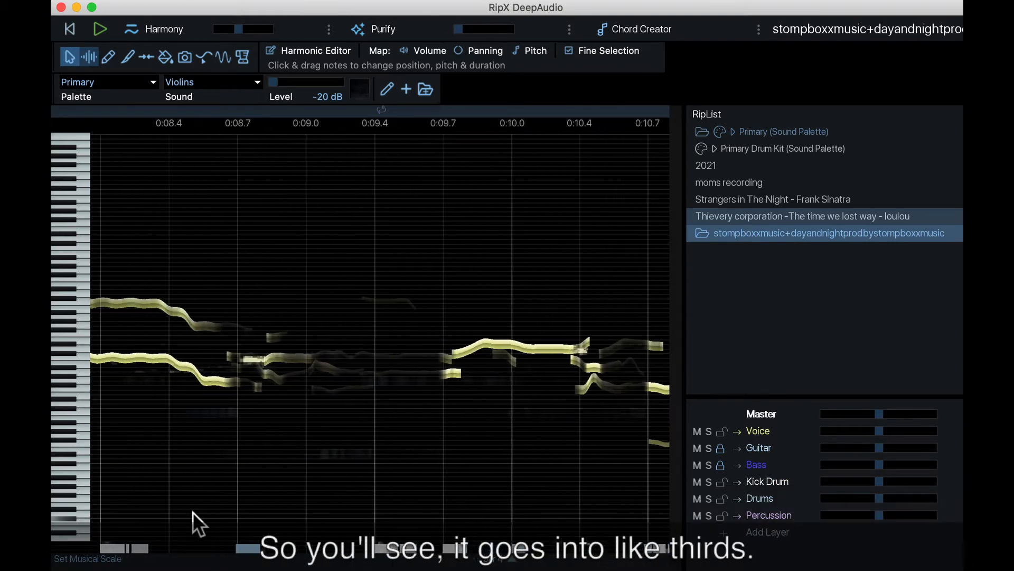
pyautogui.hscroll(-8, 268, 503)
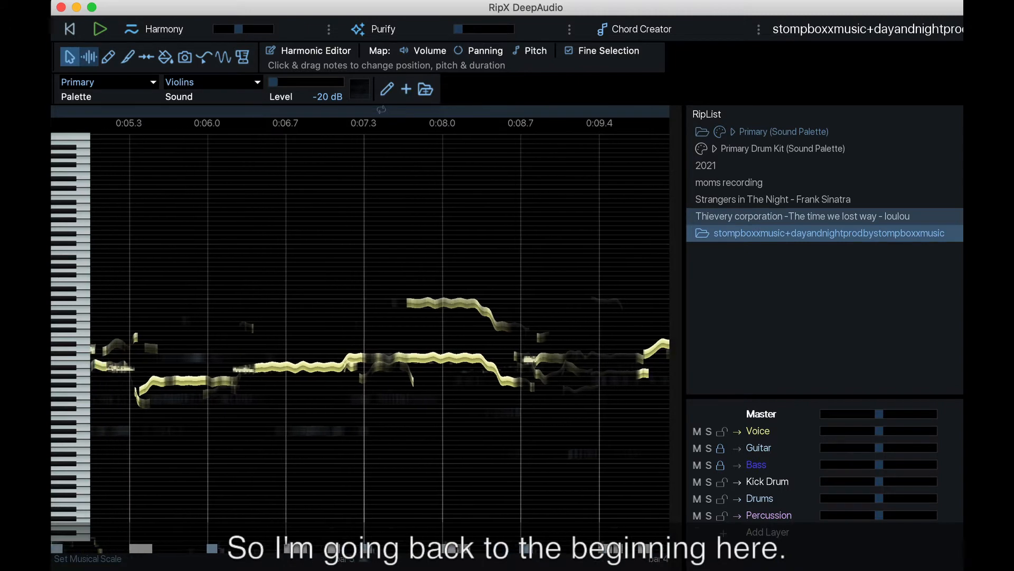
# Go back to the opening of the song, solo the Kick Drum, Drums and Percussion layers, and play them.
pyautogui.click(70, 29)
pyautogui.click(391, 490)
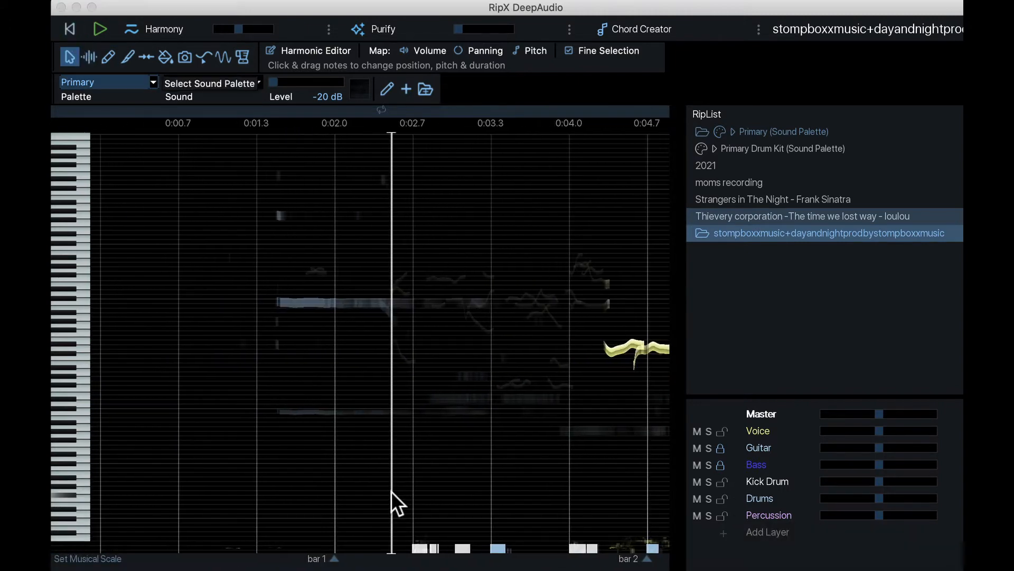
pyautogui.click(709, 481)
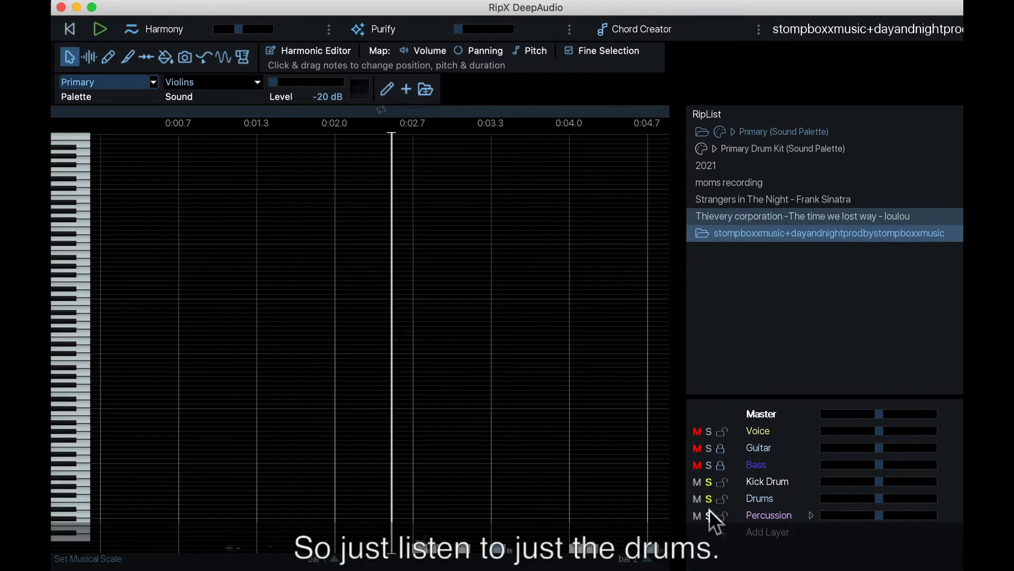
pyautogui.click(709, 513)
pyautogui.press('space')
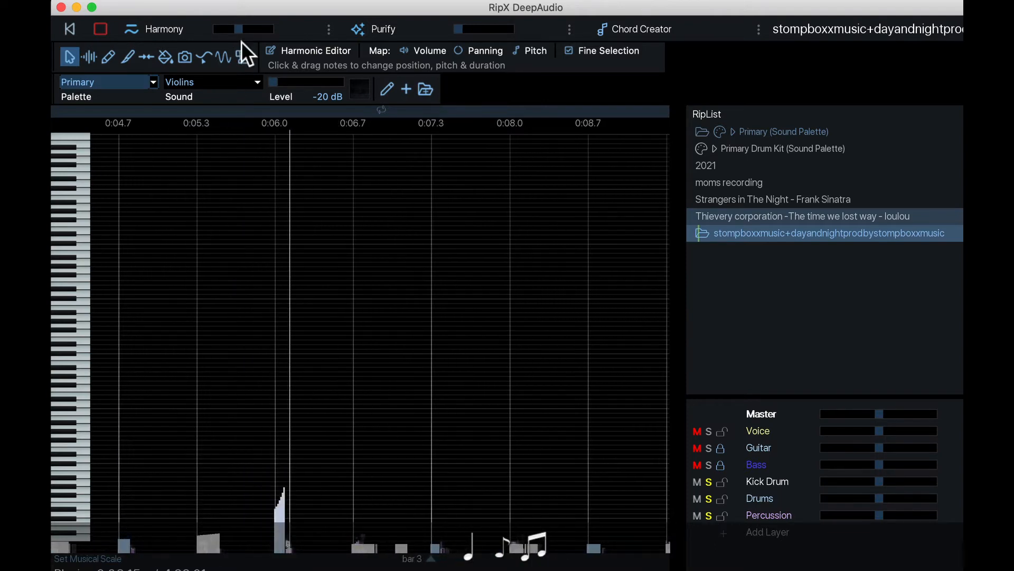
# Stop the soloed playback and play the original recording from near its beginning in the media player.
pyautogui.moveTo(223, 8); pyautogui.dragTo(233, 115)
pyautogui.press('space')
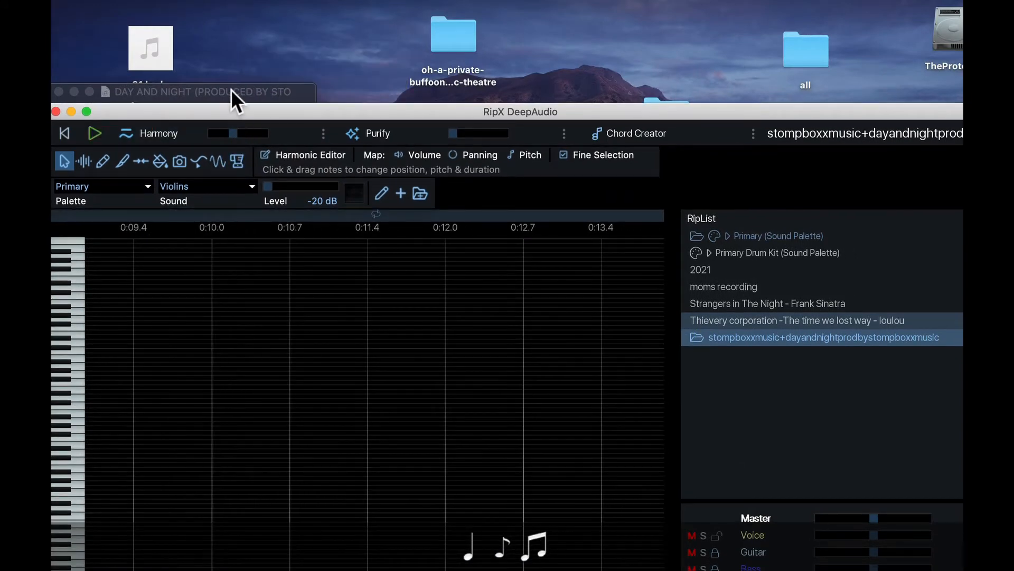
pyautogui.click(231, 90)
pyautogui.click(123, 108)
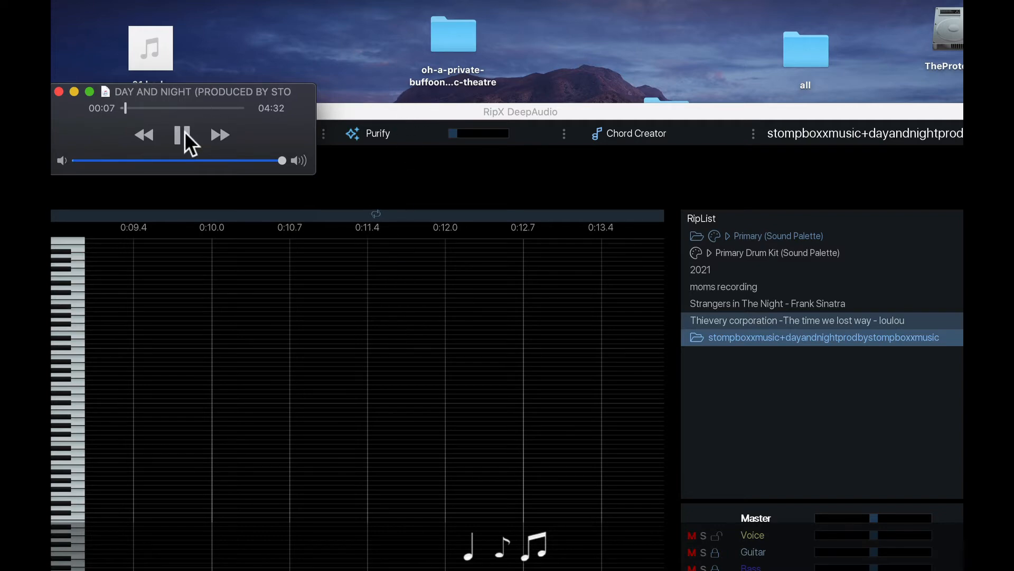
# Return to RipX DeepAudio and replay the soloed drum layers from the start of the song.
pyautogui.moveTo(329, 112); pyautogui.dragTo(349, 8)
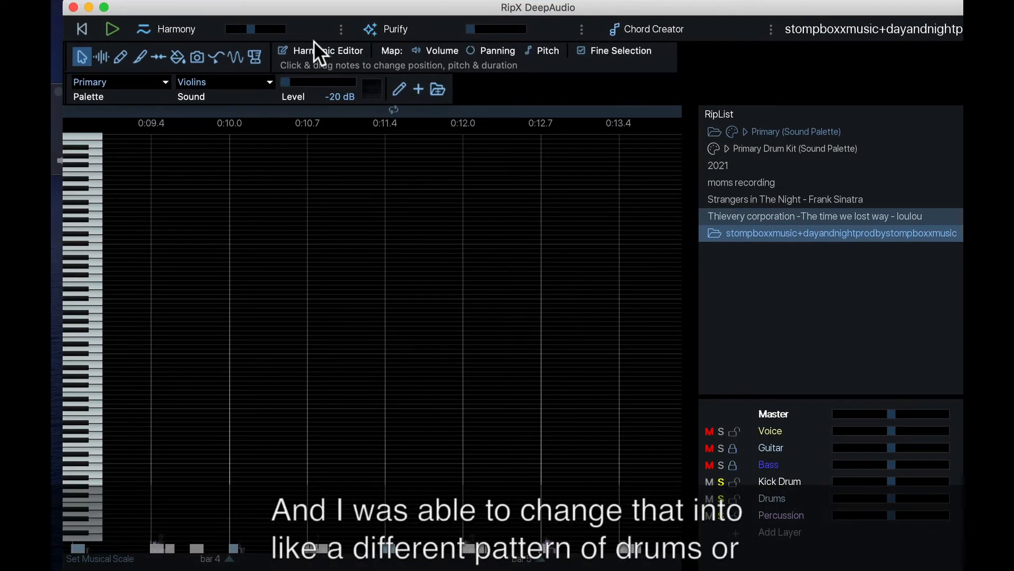
pyautogui.click(82, 29)
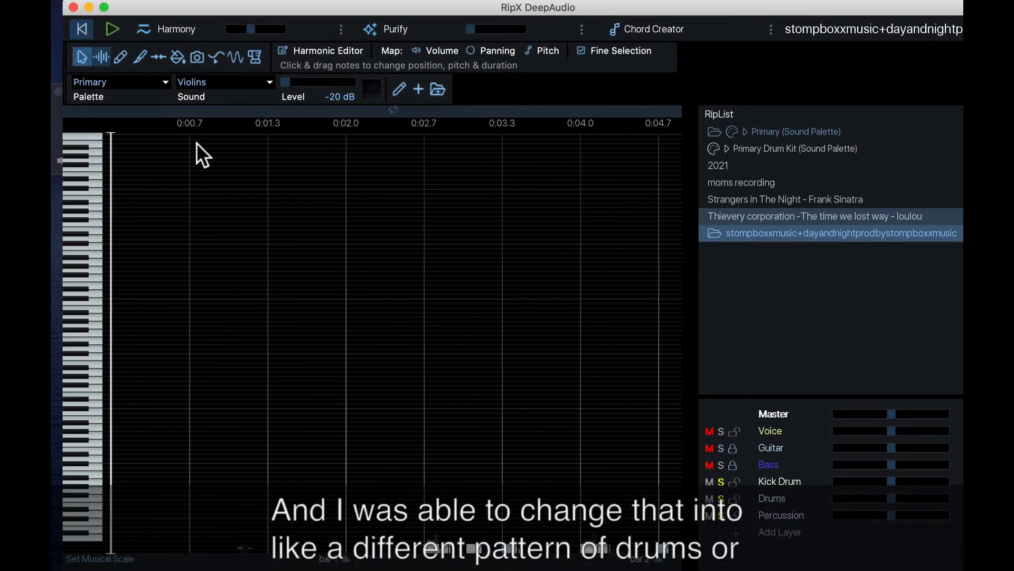
pyautogui.press('space')
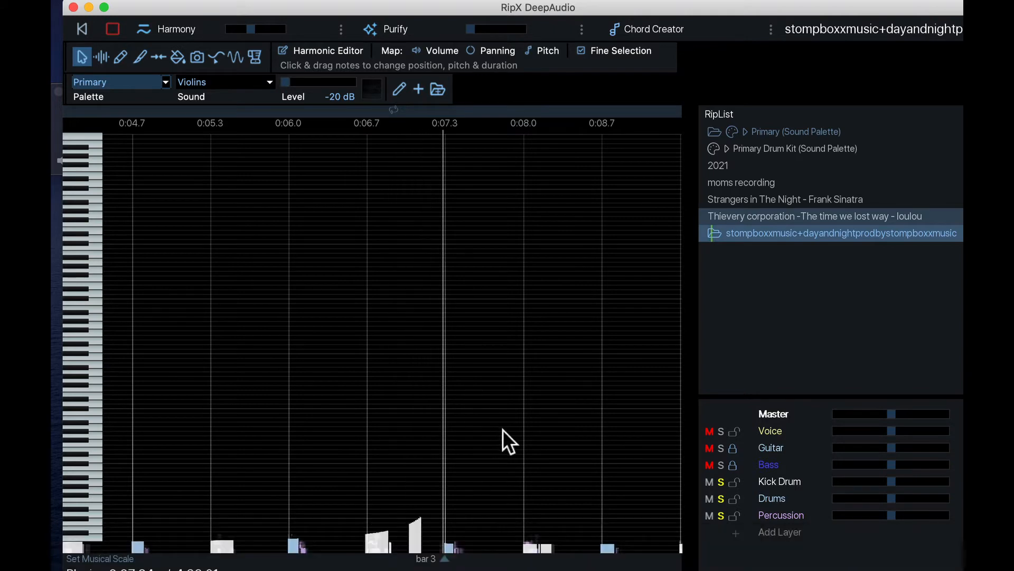
pyautogui.press('space')
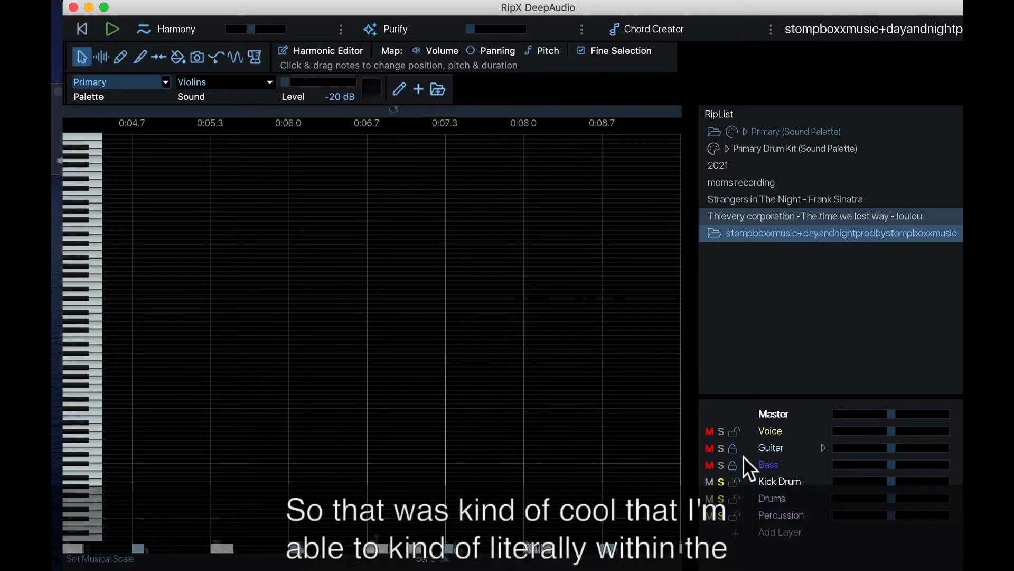
# Clear the solo on the Percussion, Drums and Kick Drum layers.
pyautogui.click(722, 516)
pyautogui.click(722, 496)
pyautogui.click(721, 481)
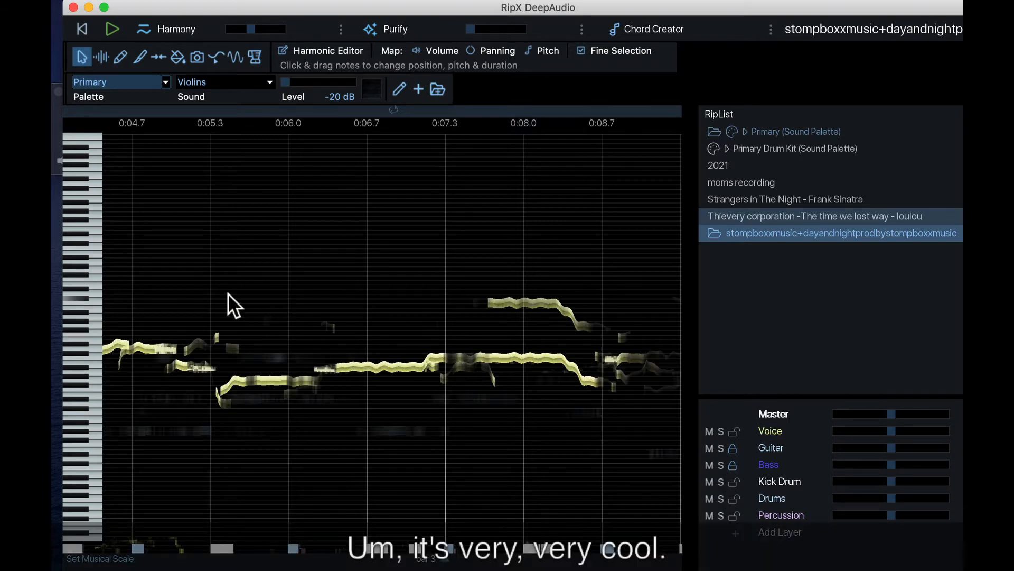
pyautogui.scroll(-5, 229, 295)
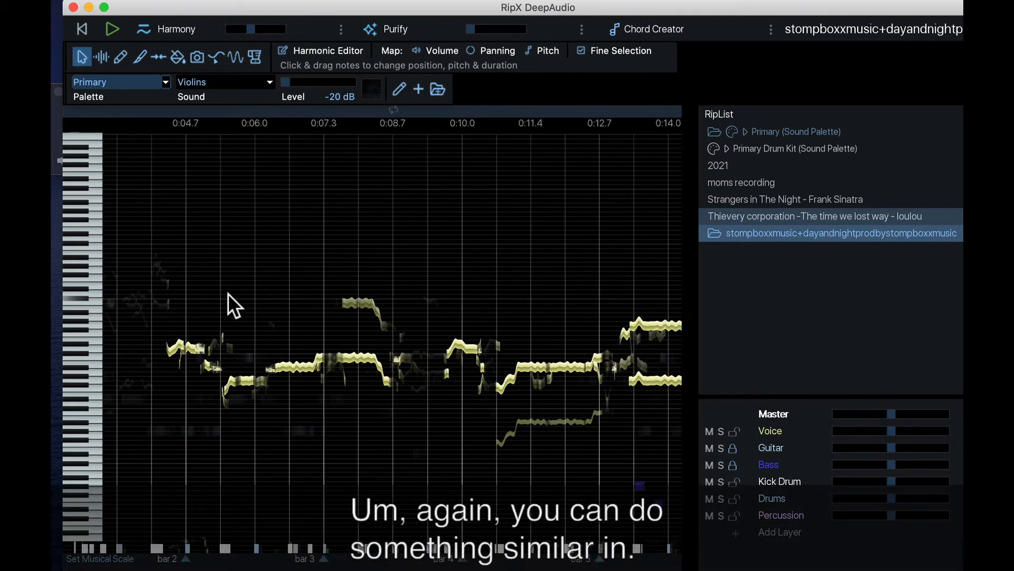
pyautogui.scroll(-3, 223, 303)
pyautogui.hscroll(-3, 223, 303)
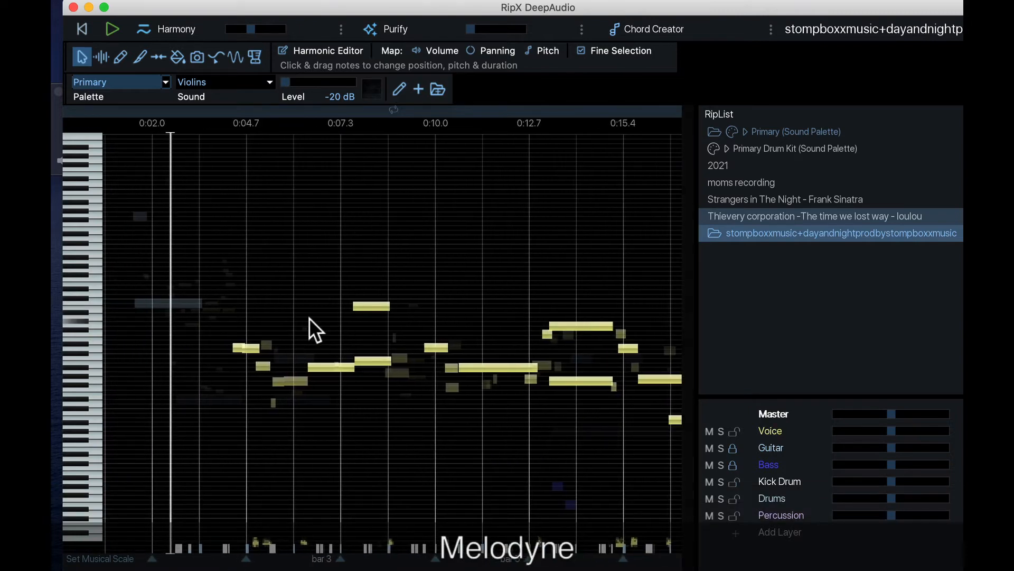
# Listen to the voice harmonies by playing short passages from about 0:04.7 and from about 0:10.
pyautogui.hscroll(-2, 310, 318)
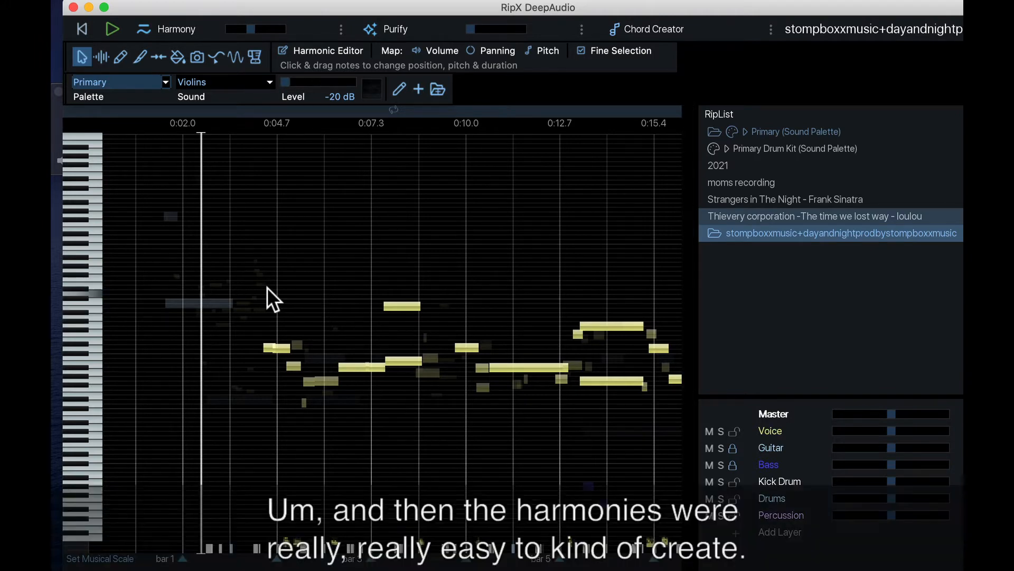
pyautogui.click(275, 252)
pyautogui.press('space')
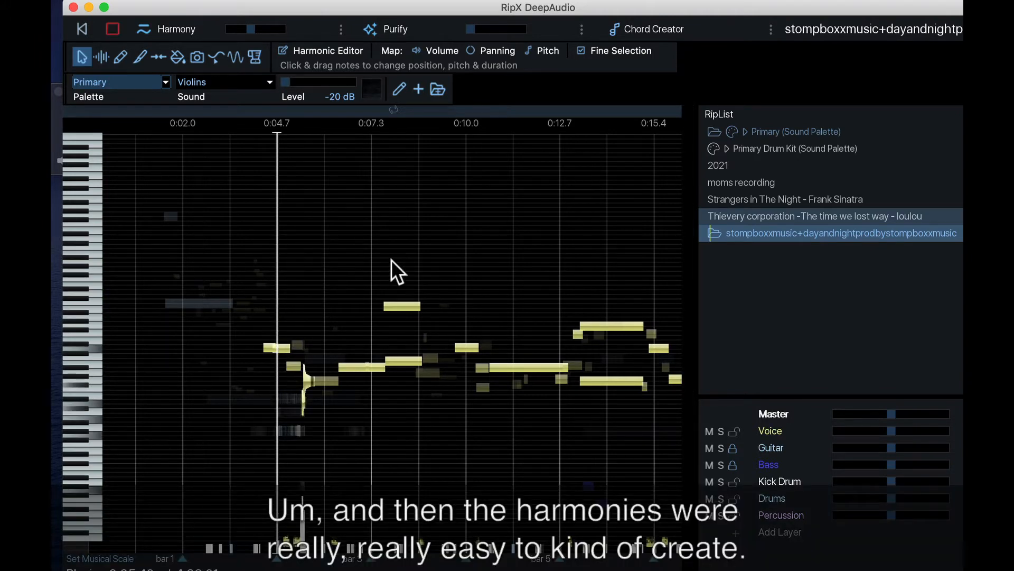
pyautogui.press('space')
pyautogui.hscroll(5, 445, 239)
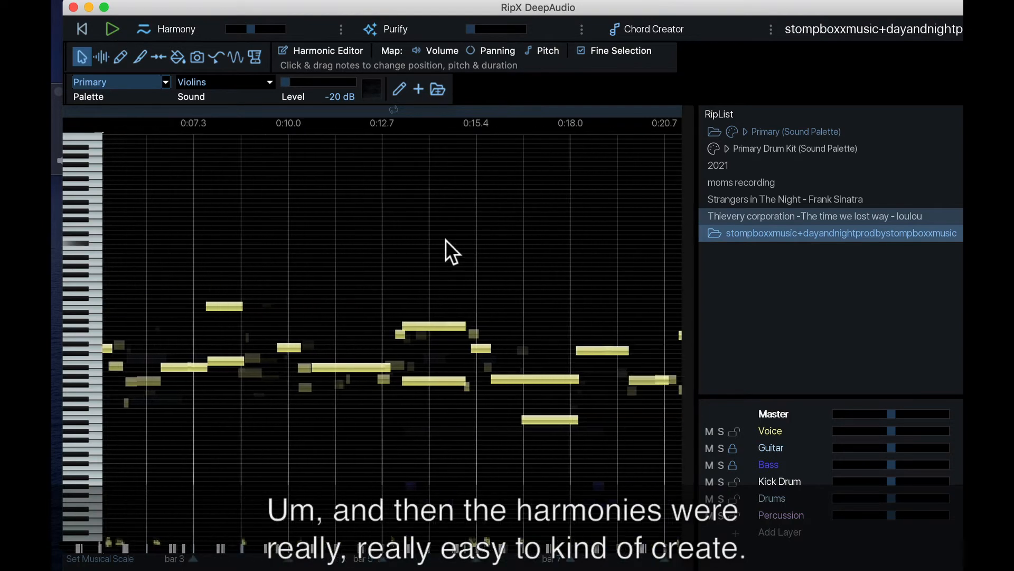
pyautogui.click(303, 215)
pyautogui.press('space')
pyautogui.scroll(2, 303, 214)
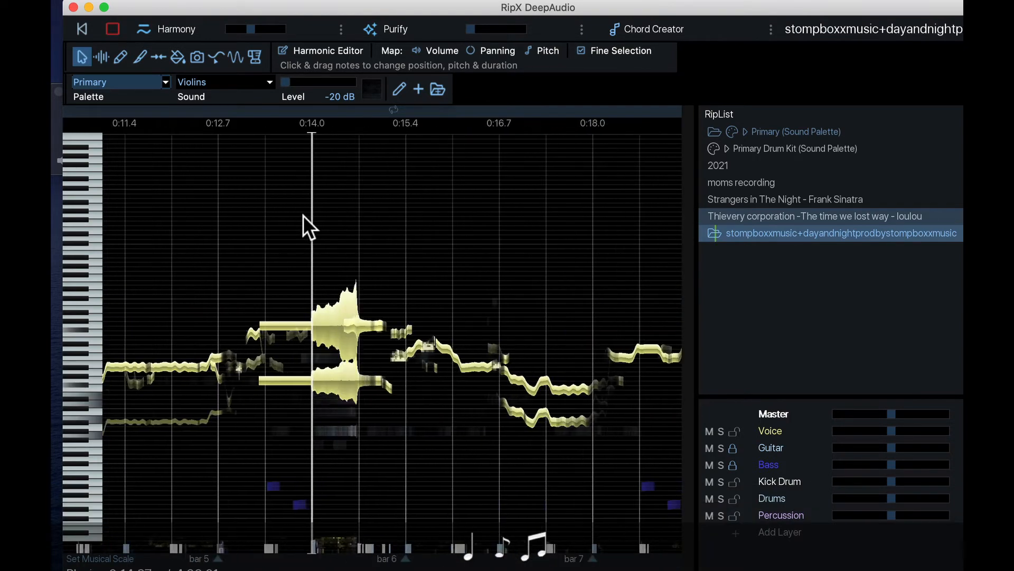
pyautogui.press('space')
# Add a harmony to the voice phrase near 0:18.7, trying a third and an octave up before setting it an octave down.
pyautogui.hscroll(5, 370, 311)
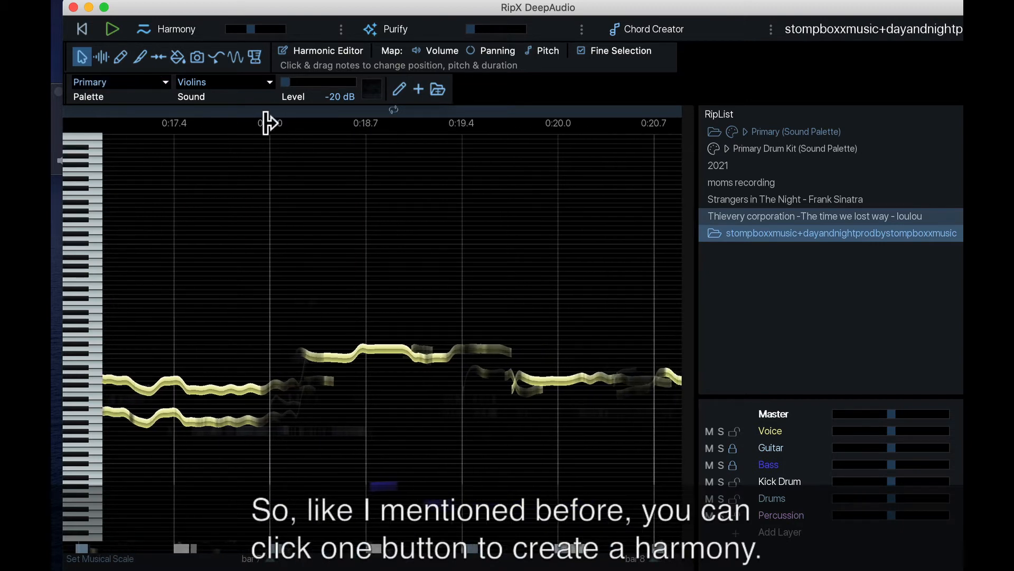
pyautogui.click(373, 349)
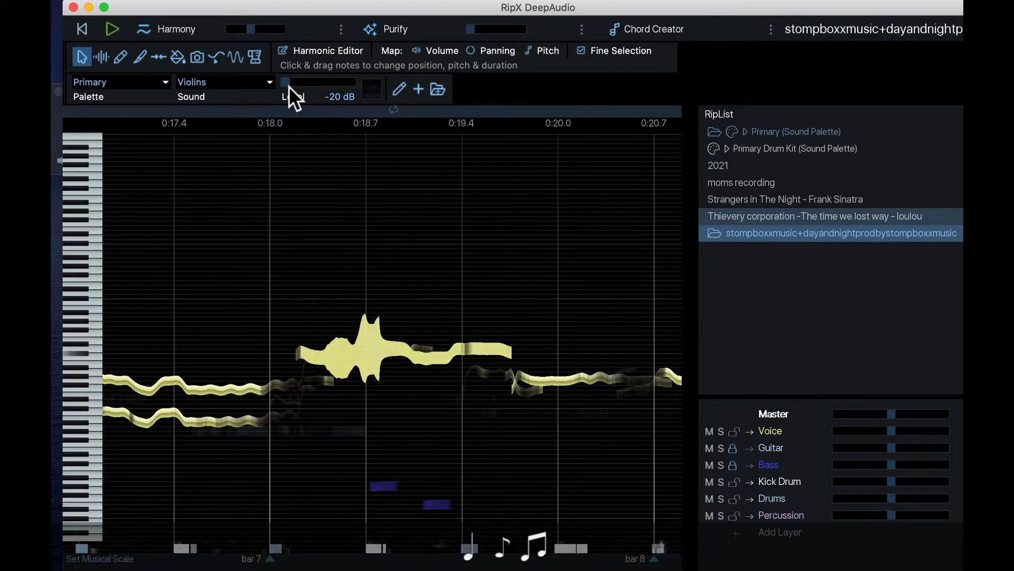
pyautogui.click(180, 28)
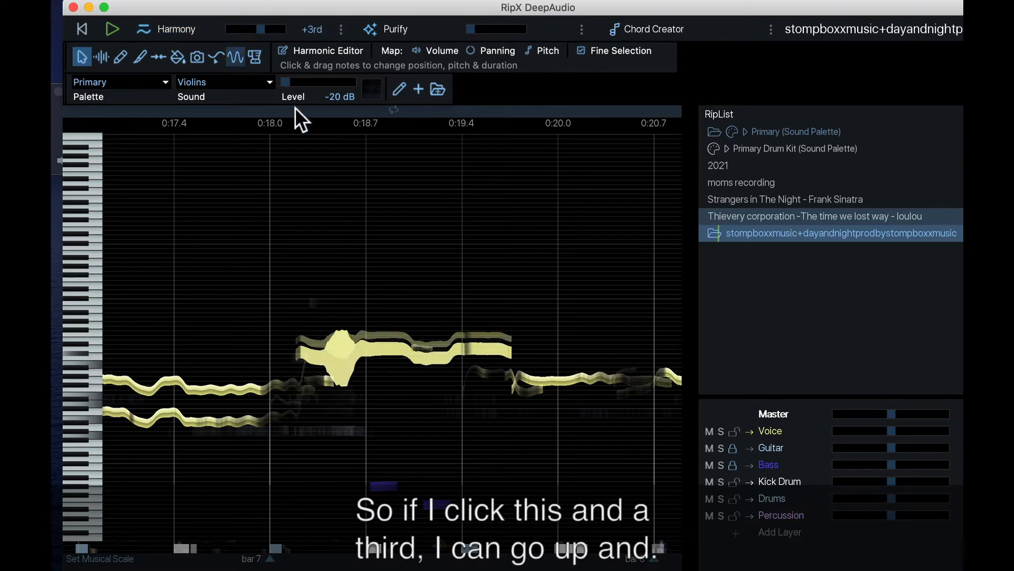
pyautogui.moveTo(264, 28); pyautogui.dragTo(268, 27)
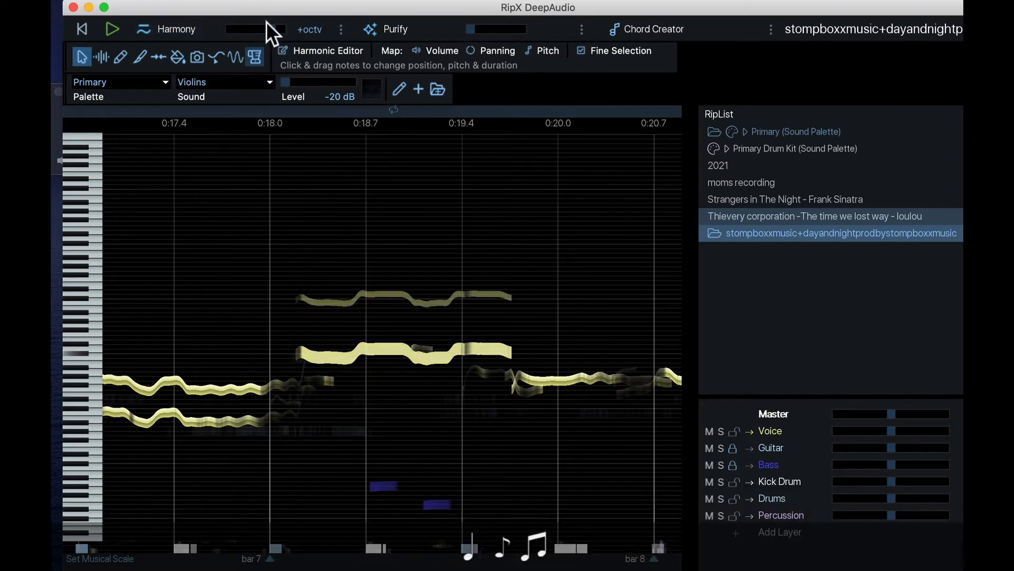
pyautogui.moveTo(268, 29); pyautogui.dragTo(250, 30)
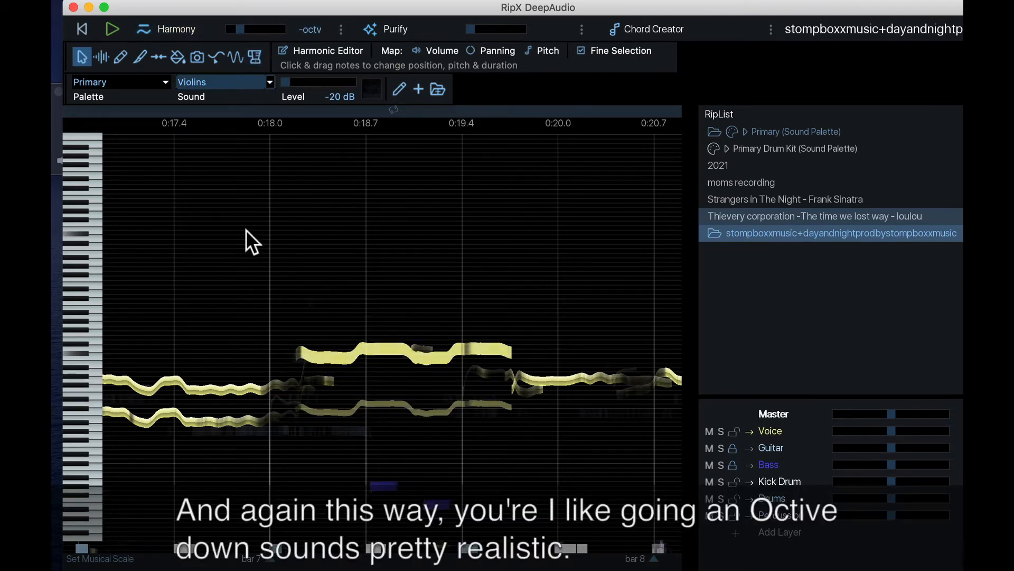
# Play the passage containing the octave-down harmony through to about 0:21.4 and stop playback.
pyautogui.press('space')
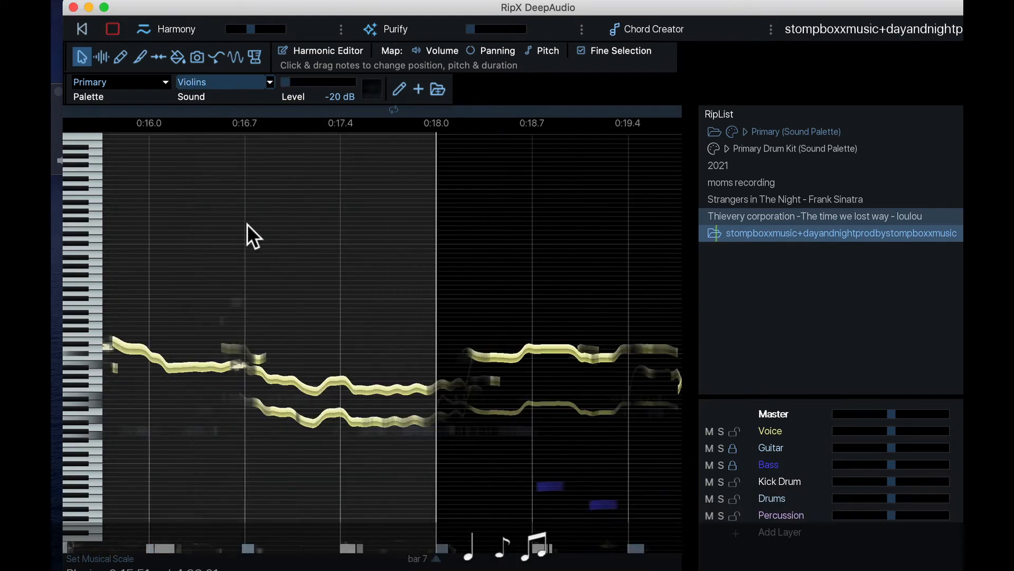
pyautogui.click(345, 192)
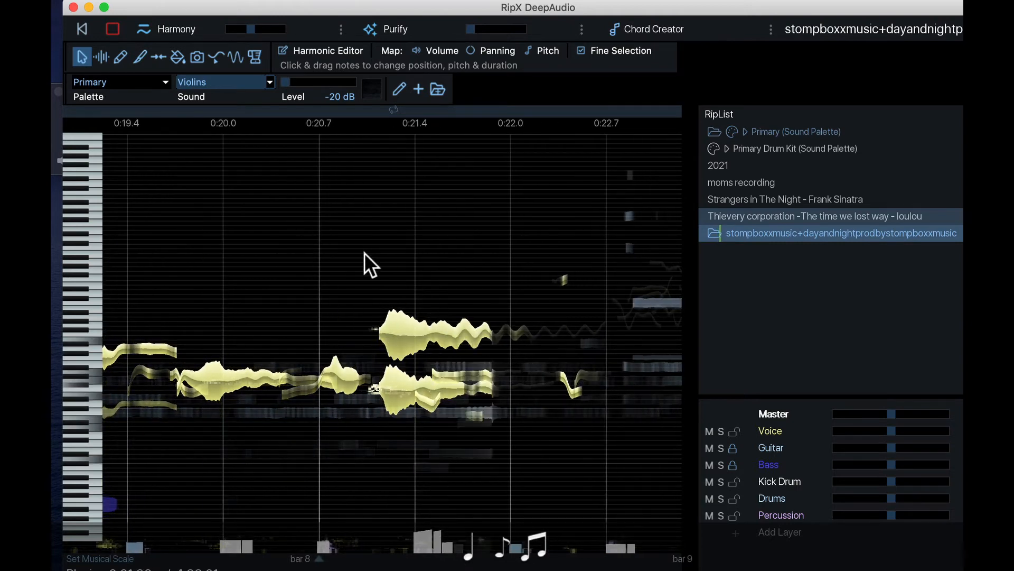
pyautogui.press('space')
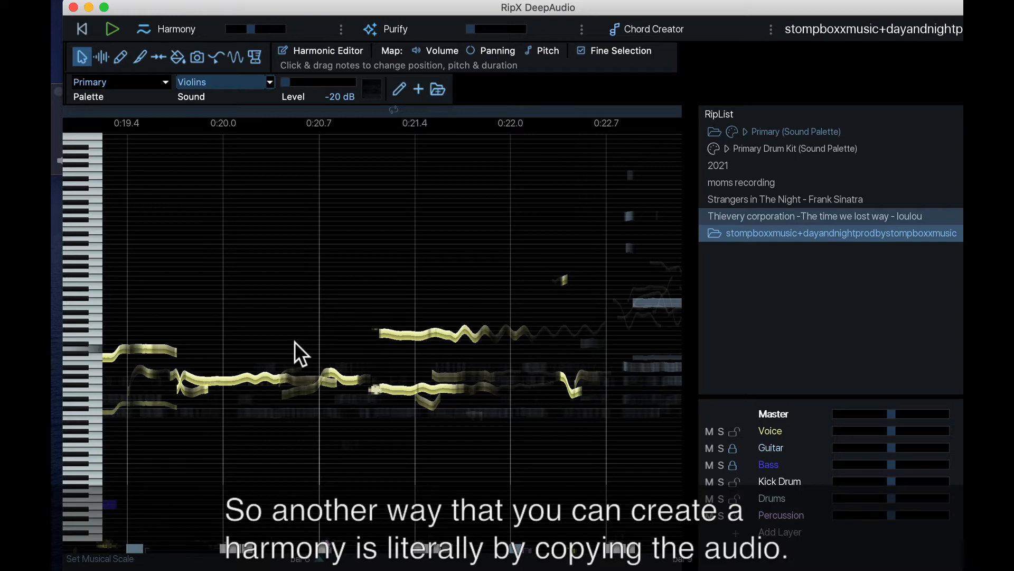
# Try shortening the lower voice note near 0:21.4 from its end, and audition the notes there.
pyautogui.scroll(5, 453, 367)
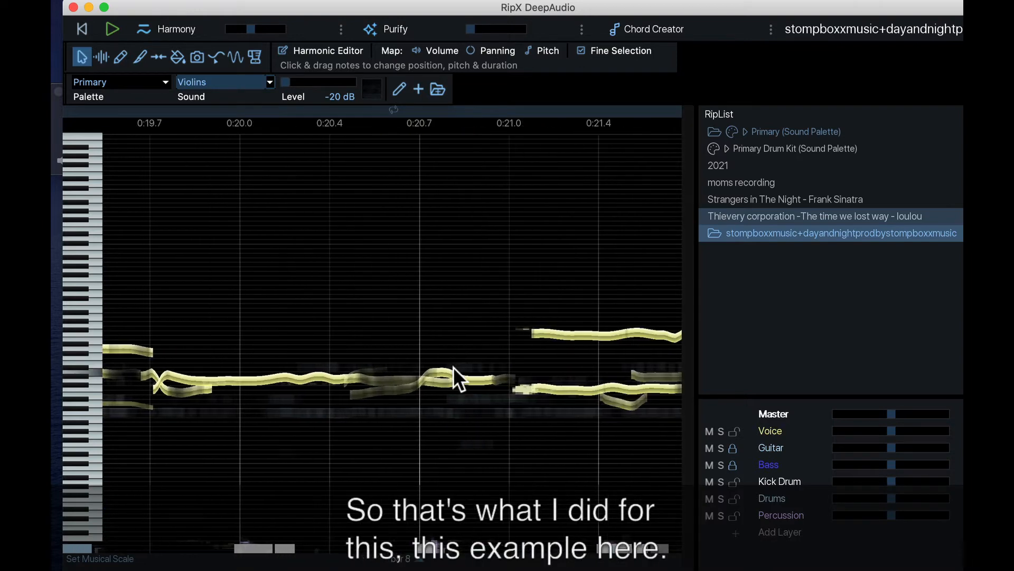
pyautogui.hscroll(5, 453, 367)
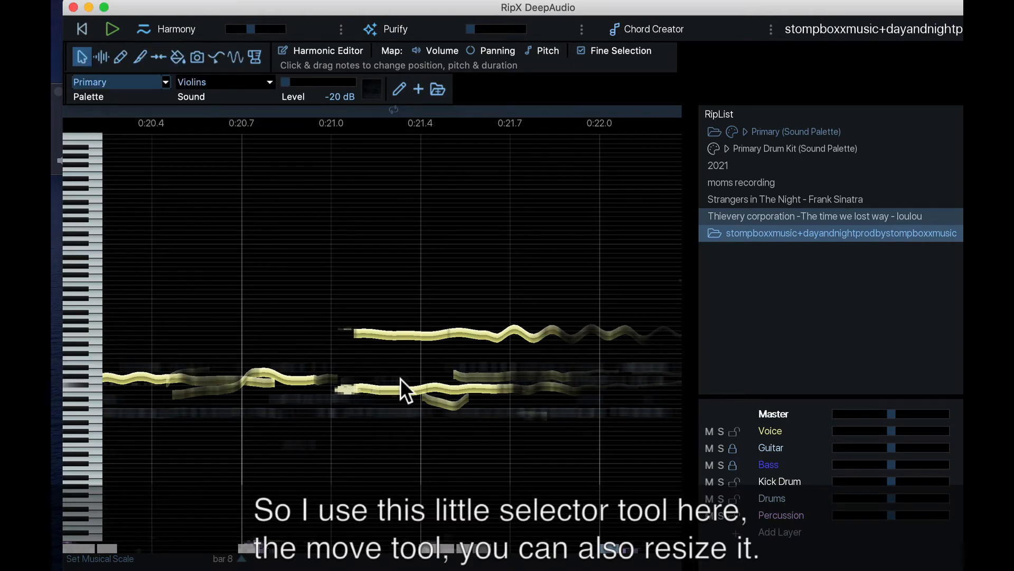
pyautogui.scroll(-2, 503, 384)
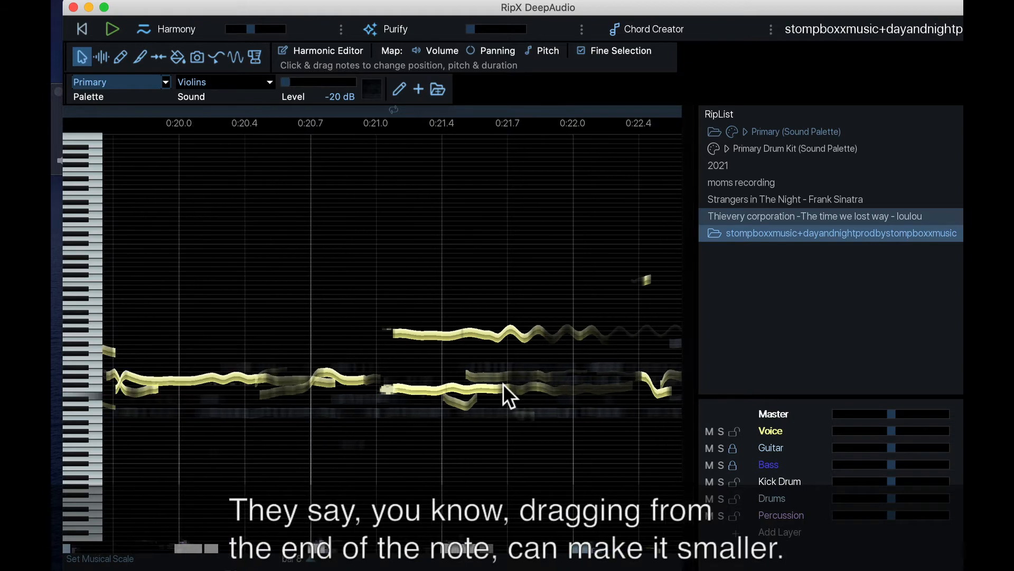
pyautogui.scroll(-2, 503, 384)
pyautogui.click(473, 386)
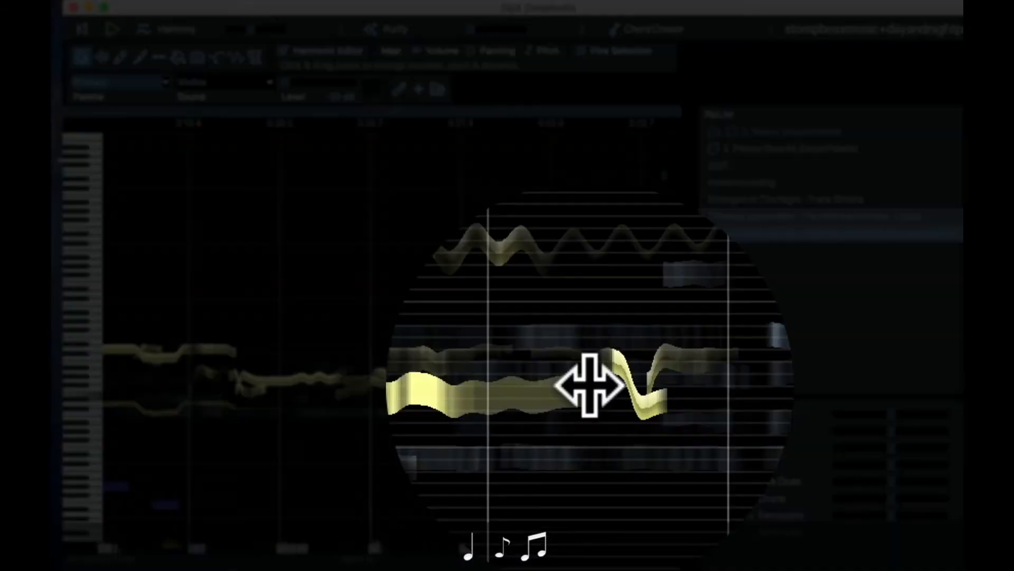
pyautogui.moveTo(589, 385); pyautogui.dragTo(475, 385)
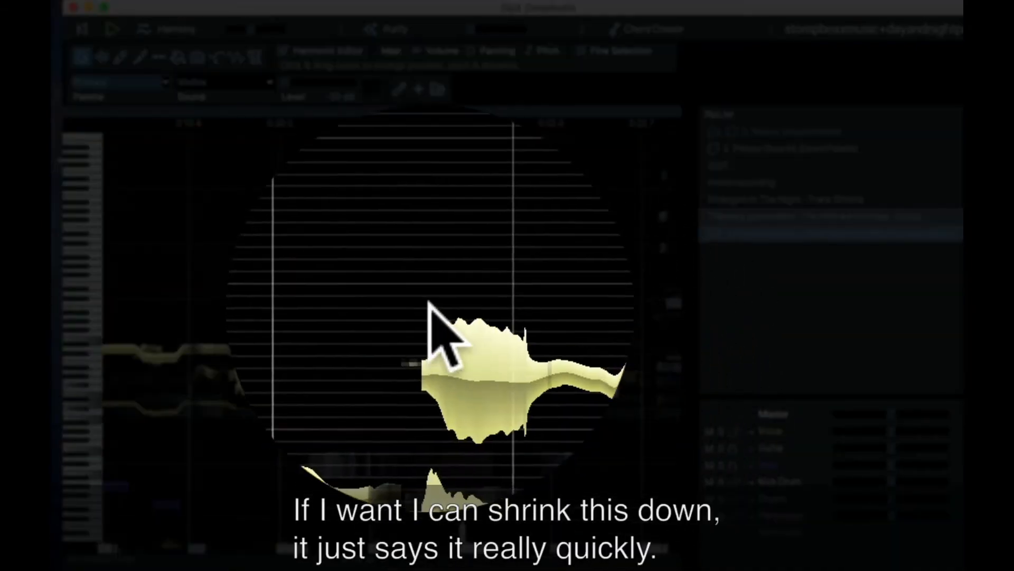
pyautogui.doubleClick(403, 268)
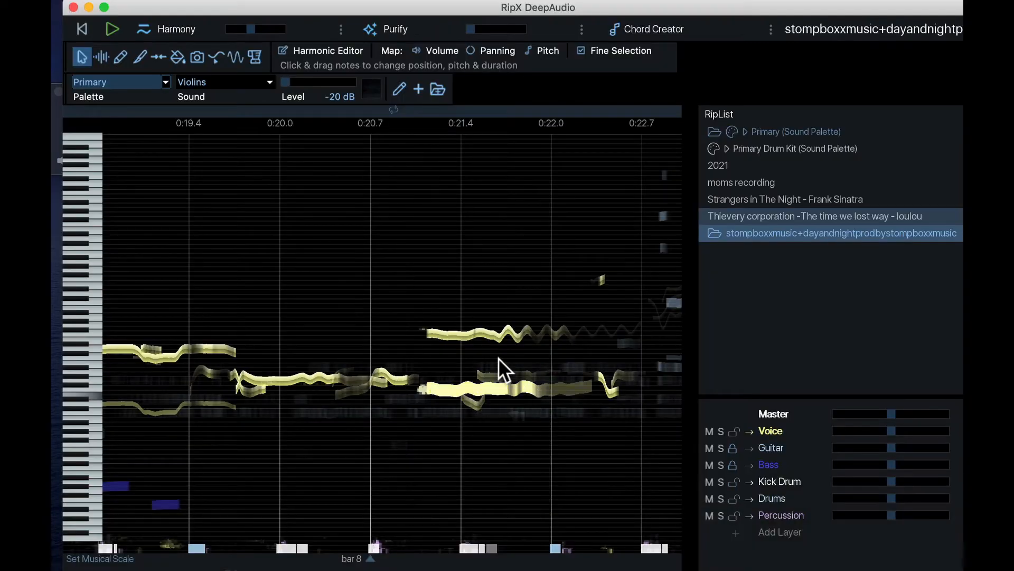
# Copy the lower voice note near 0:21.4 and paste the copy directly over the original at the note's start.
pyautogui.click(448, 388)
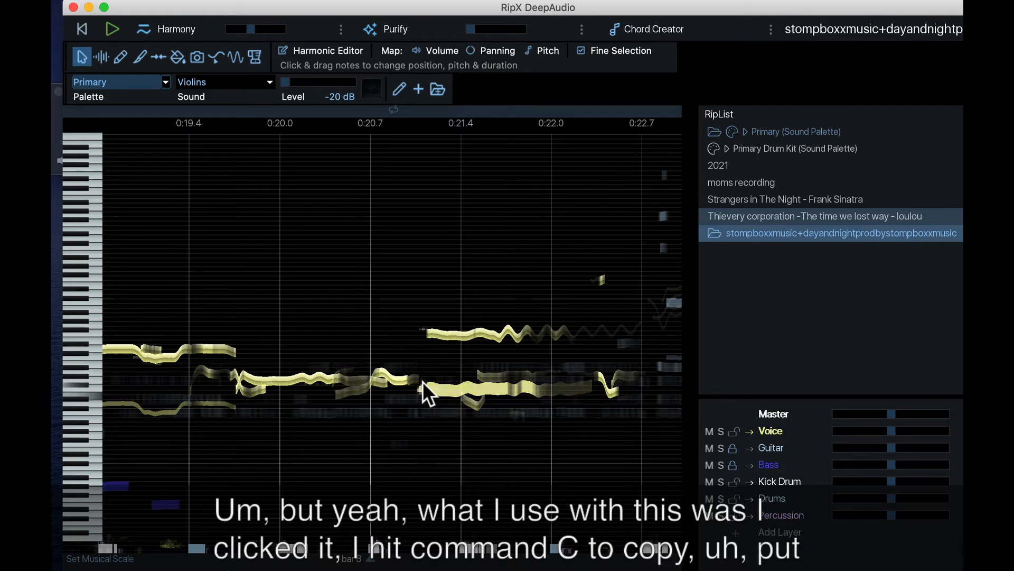
pyautogui.click(423, 281)
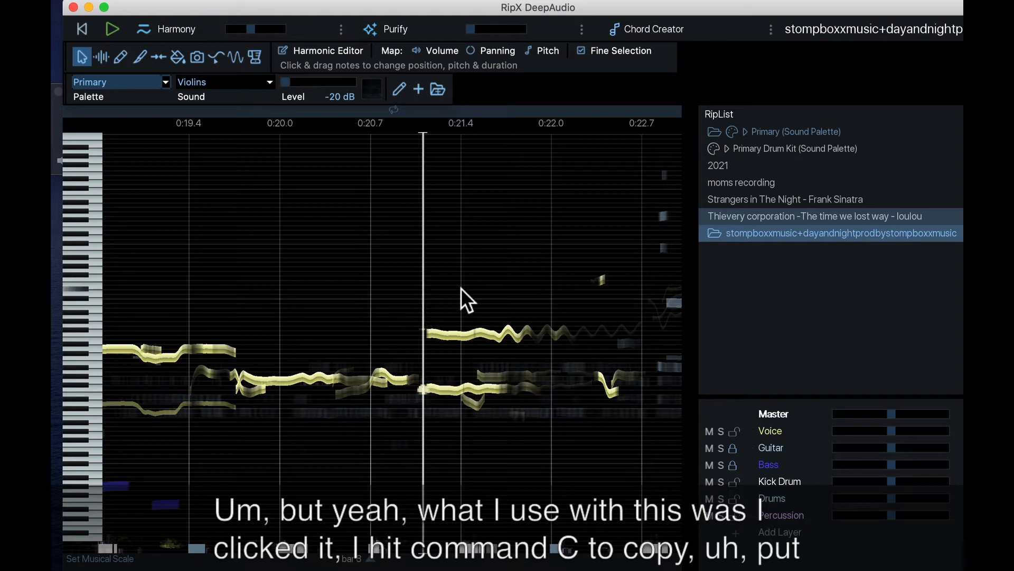
pyautogui.click(424, 259)
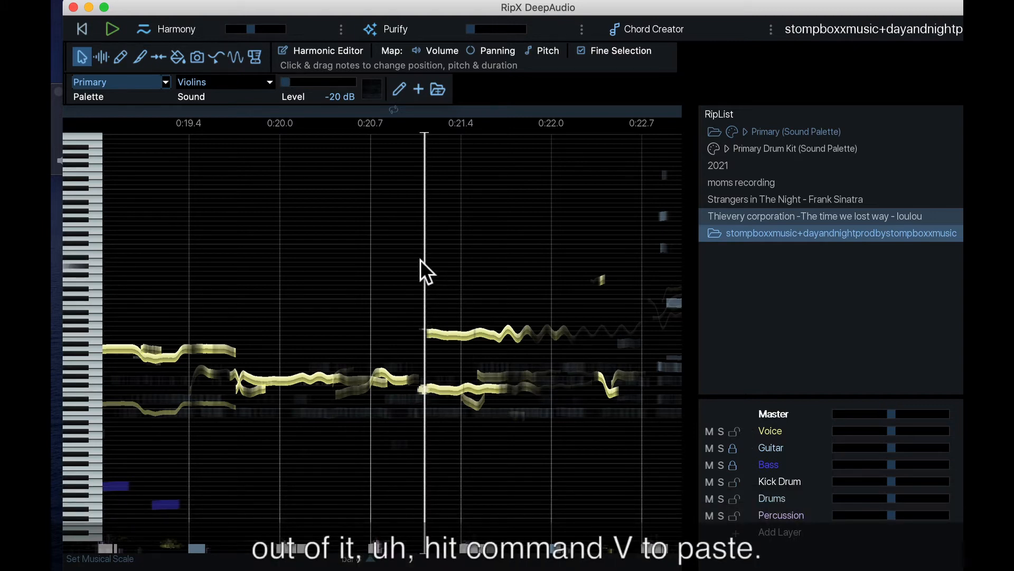
pyautogui.press('super+v')
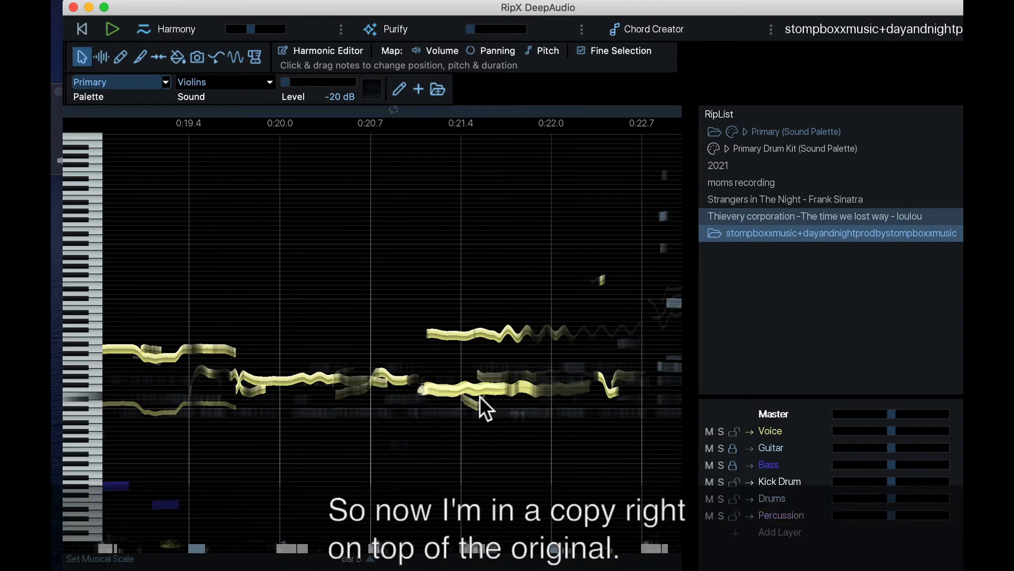
# Move the pasted voice copy well above the other harmony notes and delete it.
pyautogui.moveTo(438, 388); pyautogui.dragTo(442, 246)
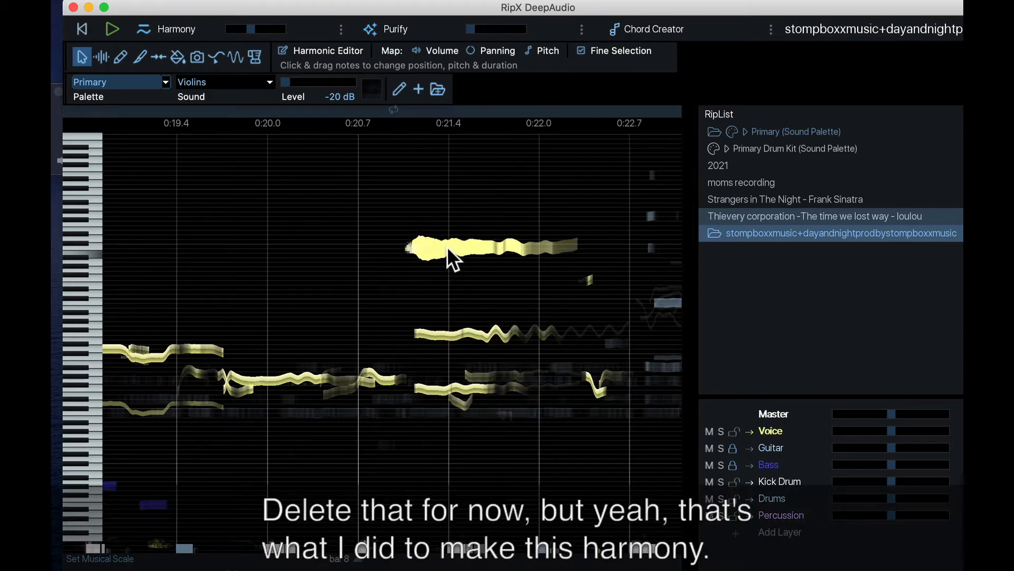
pyautogui.press('Delete')
# Select the upper voice harmony note near 0:21.4 and set the sine pitch pattern's period to 0.27 s.
pyautogui.hscroll(2, 429, 265)
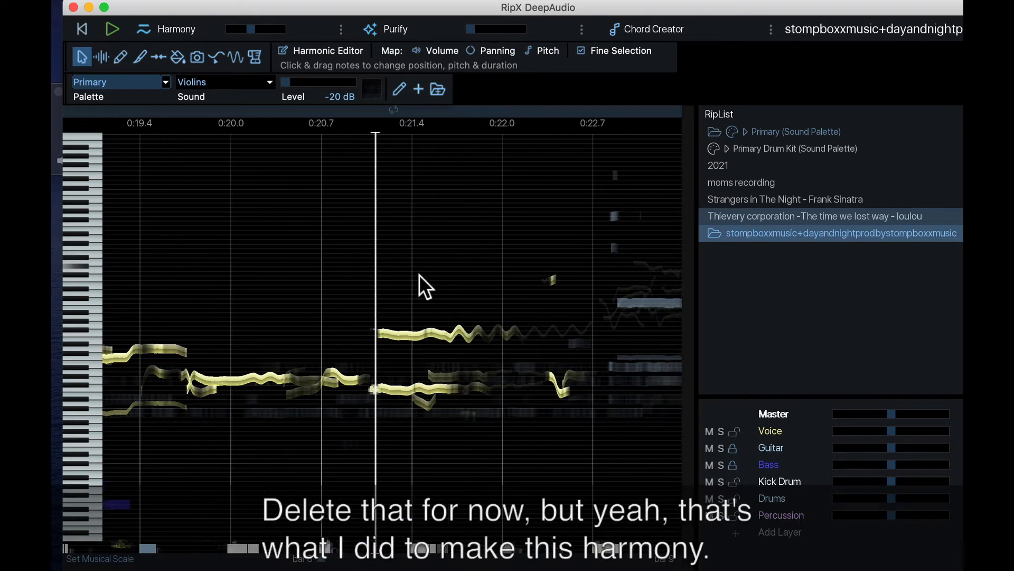
pyautogui.click(414, 330)
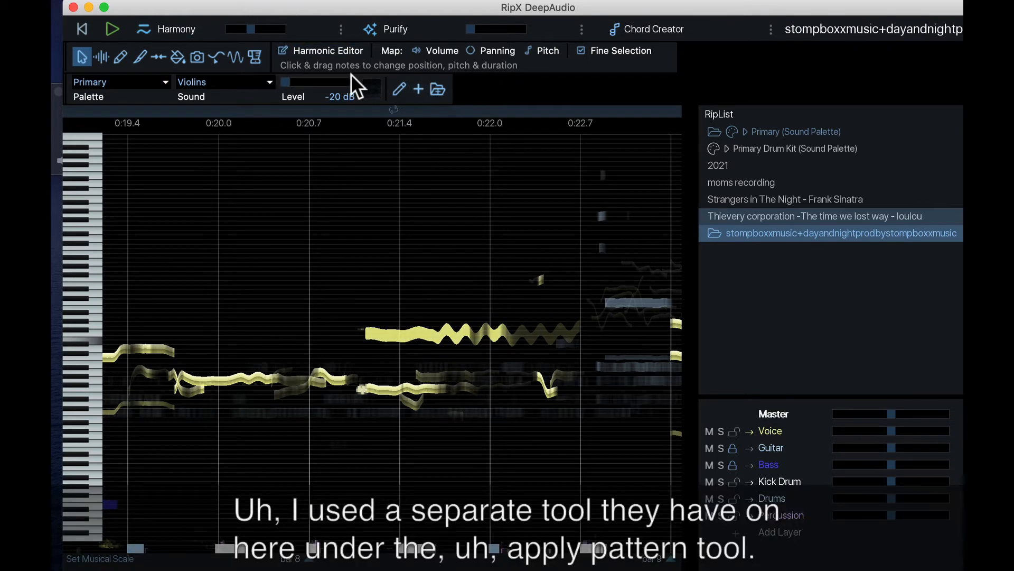
pyautogui.click(237, 55)
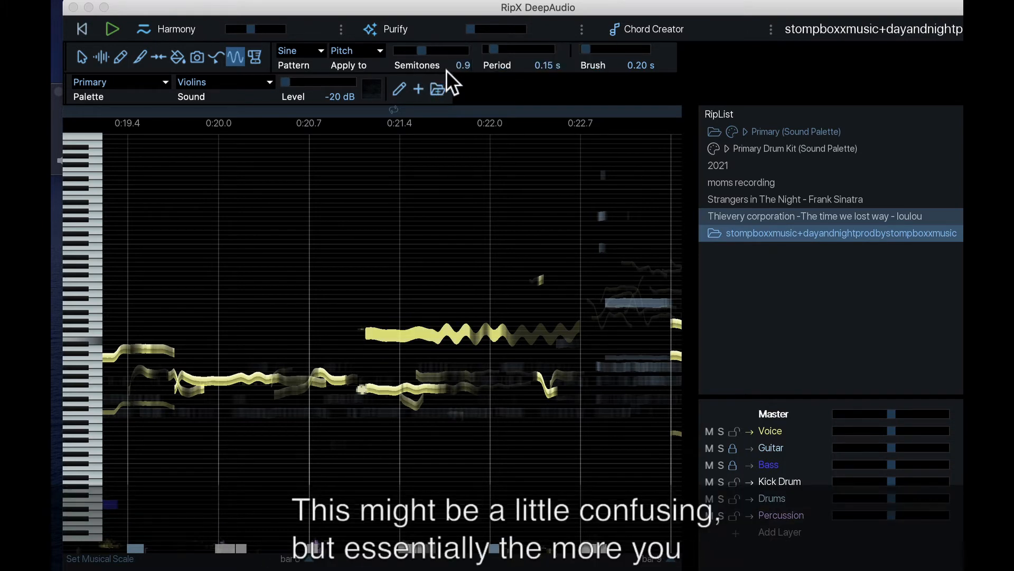
pyautogui.moveTo(494, 49); pyautogui.dragTo(536, 47)
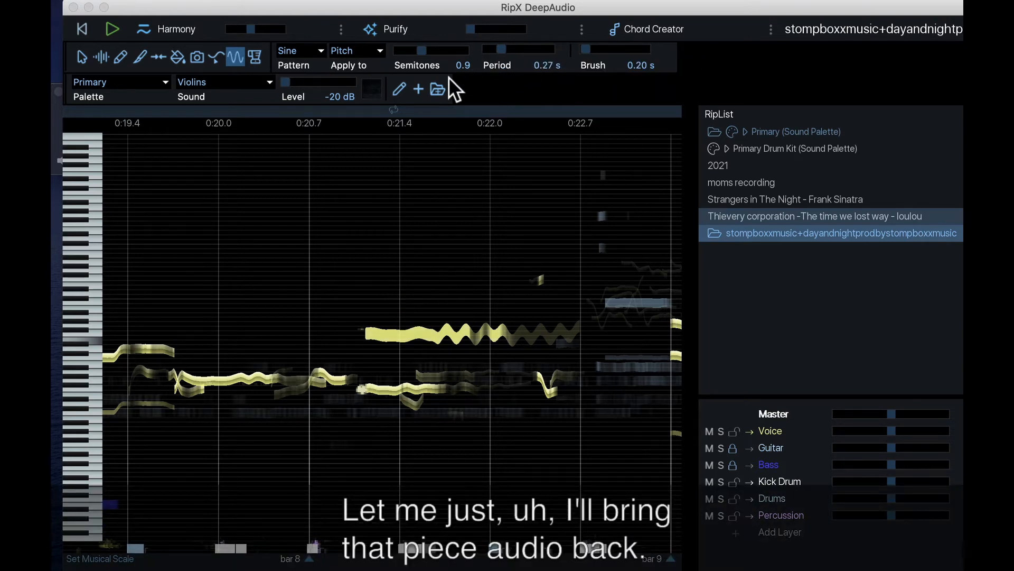
# Bring back the pasted voice copy near 0:21.4 and move it above the upper harmony note.
pyautogui.hscroll(-3, 410, 167)
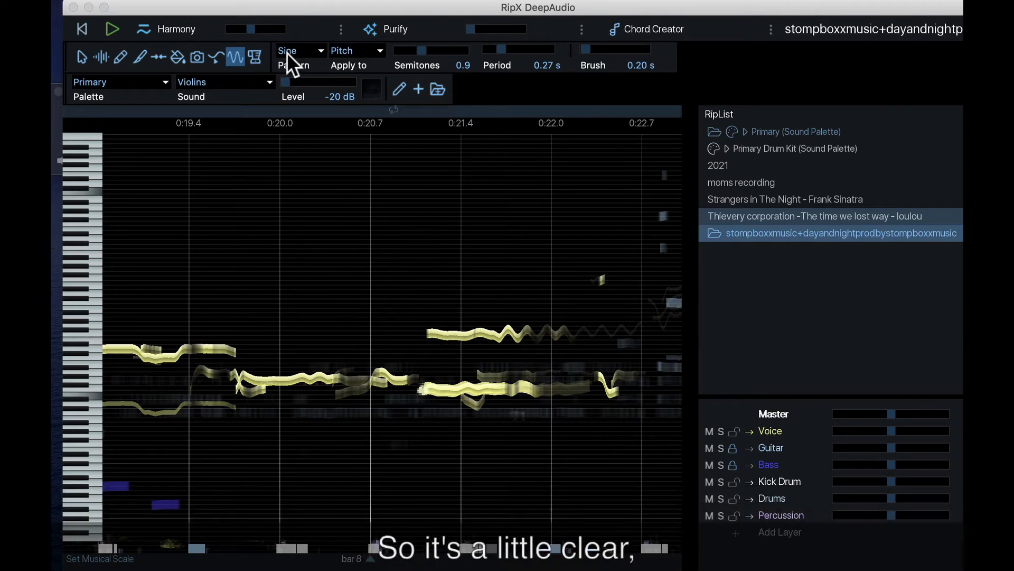
pyautogui.click(86, 54)
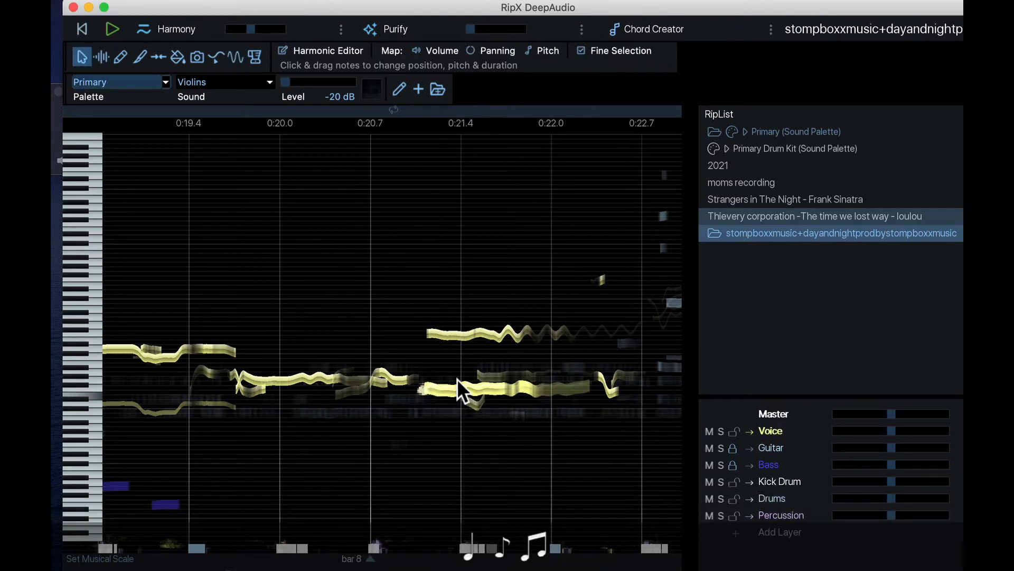
pyautogui.moveTo(458, 378); pyautogui.dragTo(467, 283)
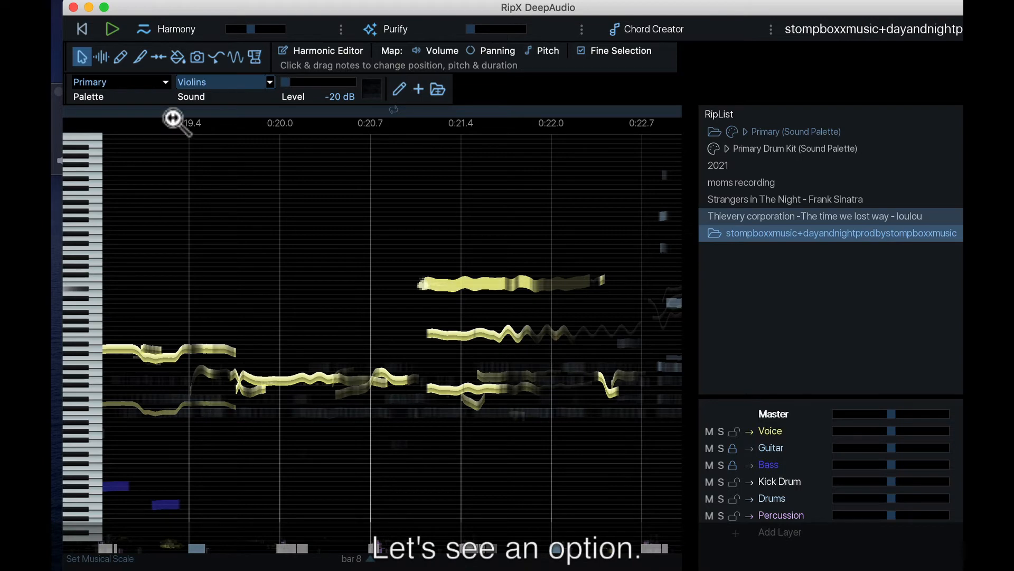
pyautogui.click(114, 30)
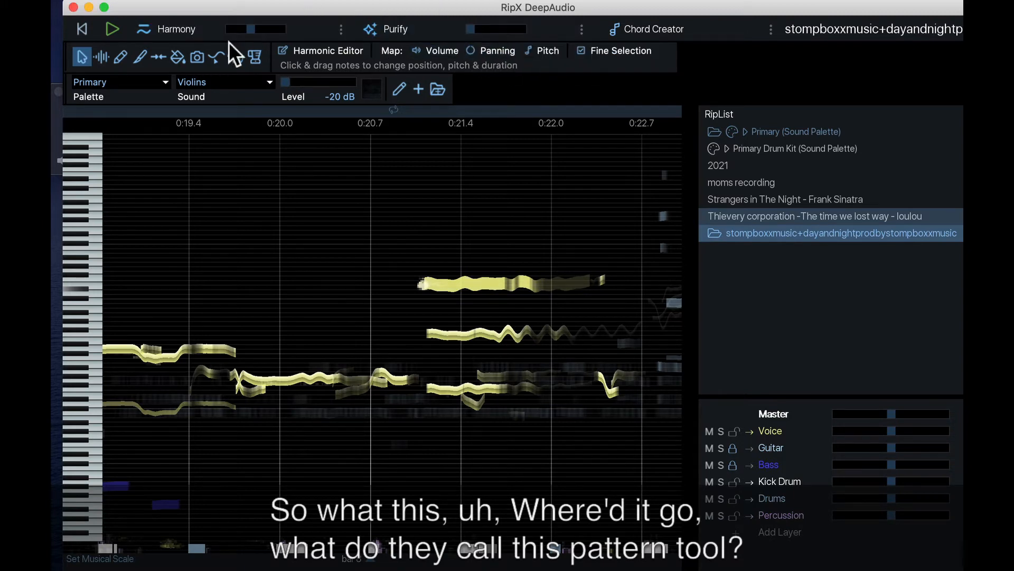
# Set the sine pitch pattern's period to 0.84 s and apply it along the raised voice copy near 0:21.4.
pyautogui.click(236, 56)
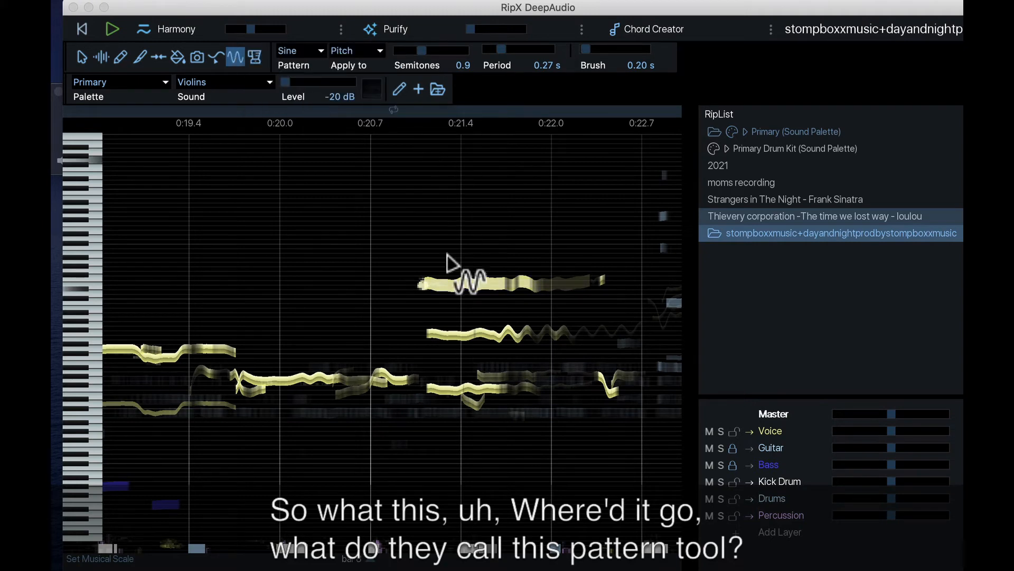
pyautogui.moveTo(502, 47); pyautogui.dragTo(511, 48)
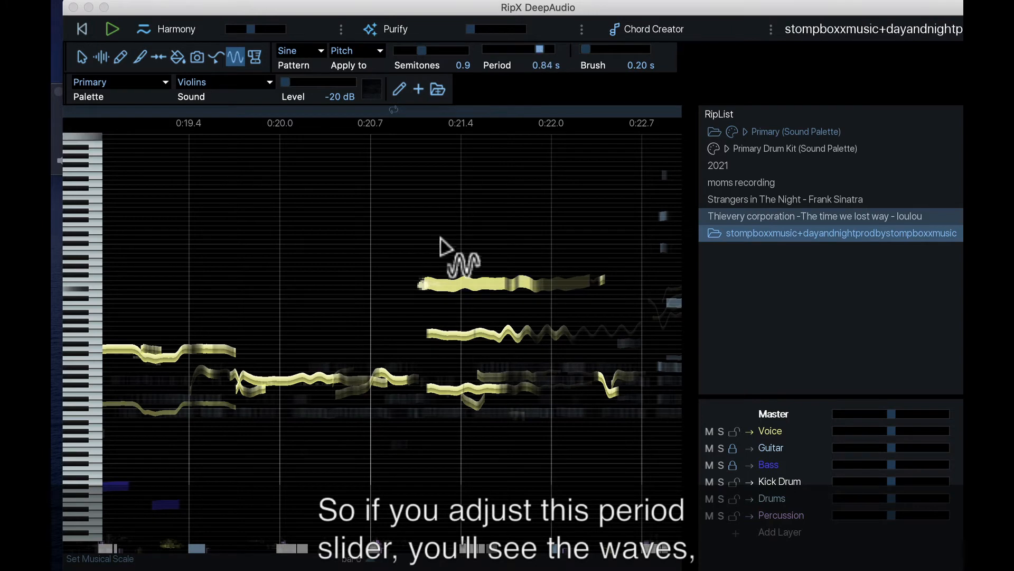
pyautogui.moveTo(448, 288); pyautogui.dragTo(589, 277)
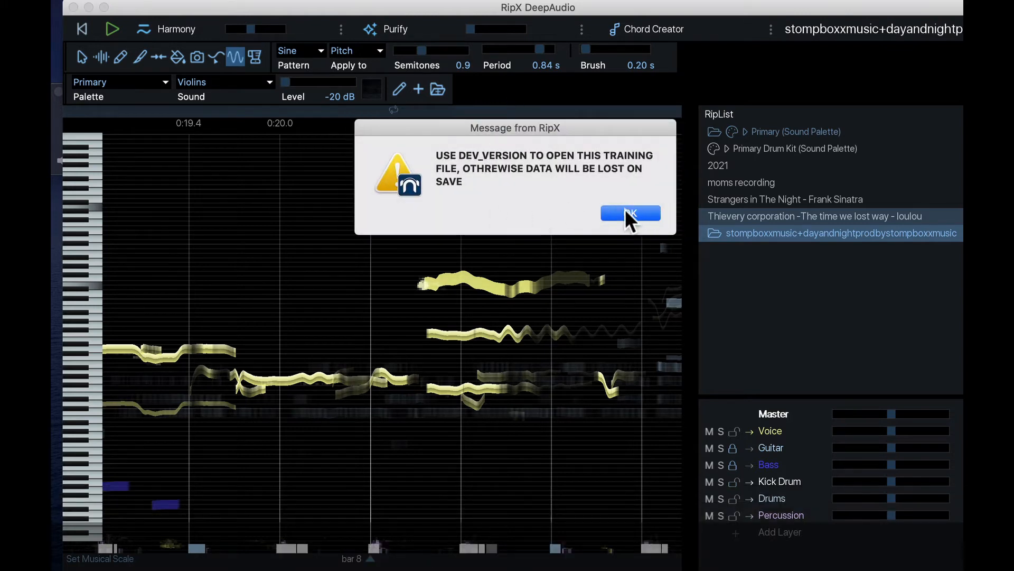
# Accept the warning messages about the training file.
pyautogui.click(624, 209)
pyautogui.click(616, 211)
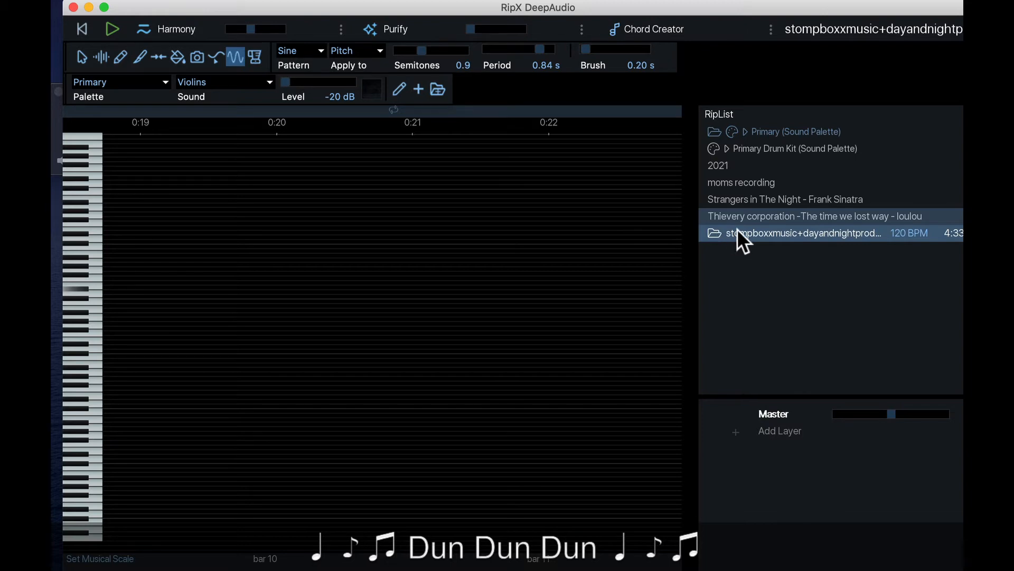
# Reopen the stompboxxmusic+dayandnightprodbystompboxxmusic song from the RipList and go to its opening vocal phrase near 0:06.
pyautogui.doubleClick(750, 234)
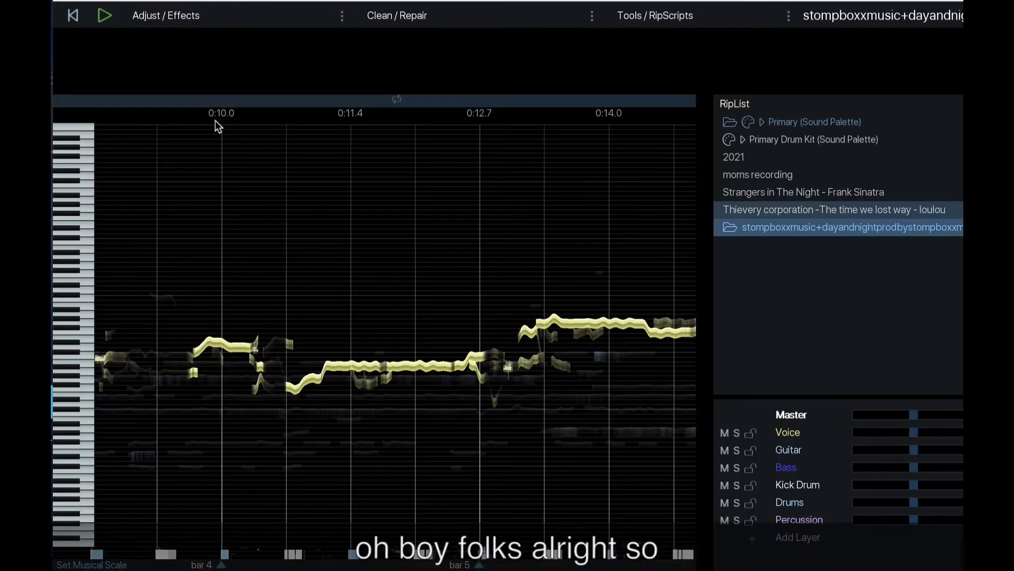
pyautogui.click(275, 6)
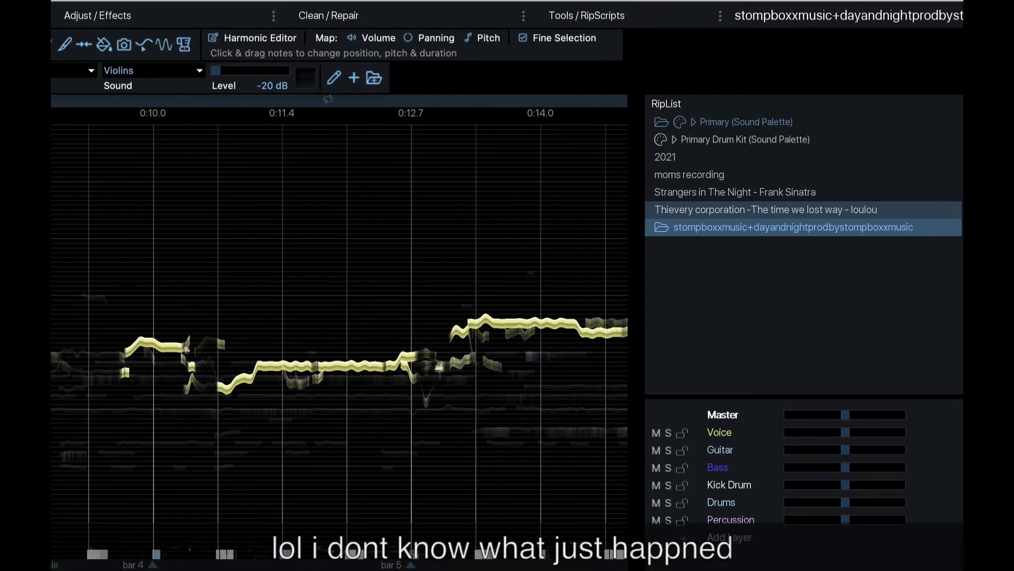
pyautogui.click(60, 16)
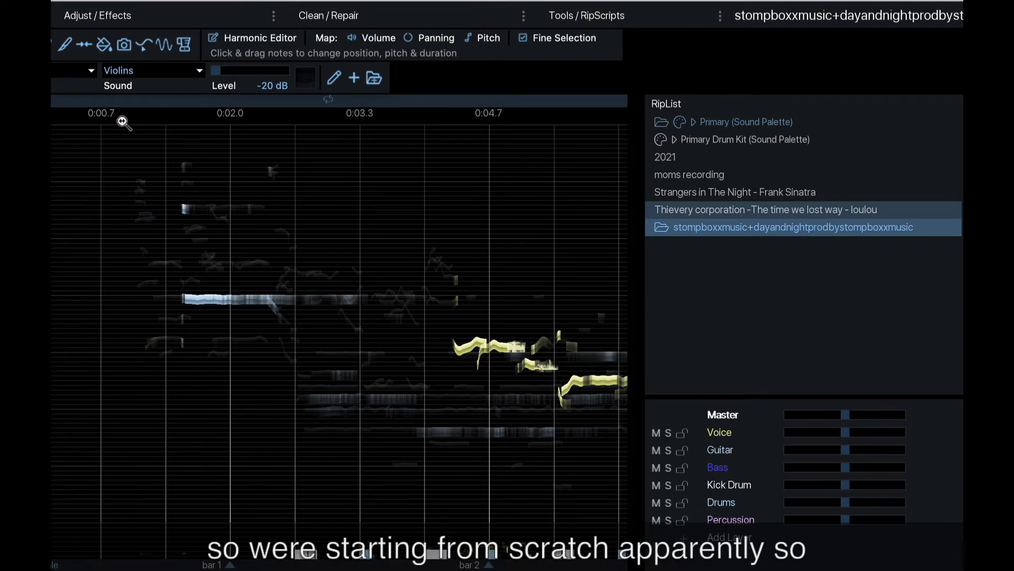
pyautogui.hscroll(4, 183, 151)
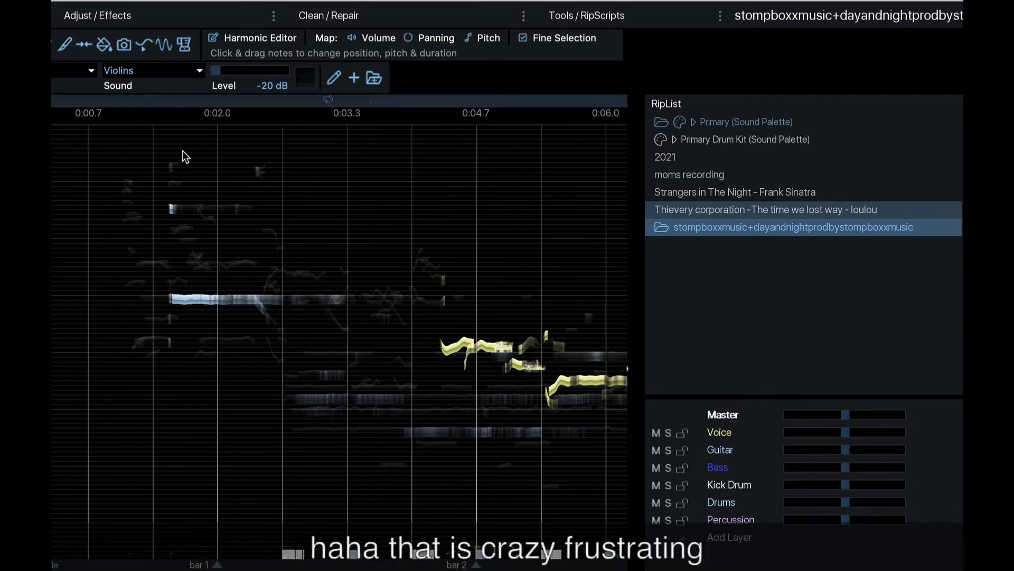
pyautogui.scroll(3, 182, 150)
pyautogui.hscroll(10, 183, 153)
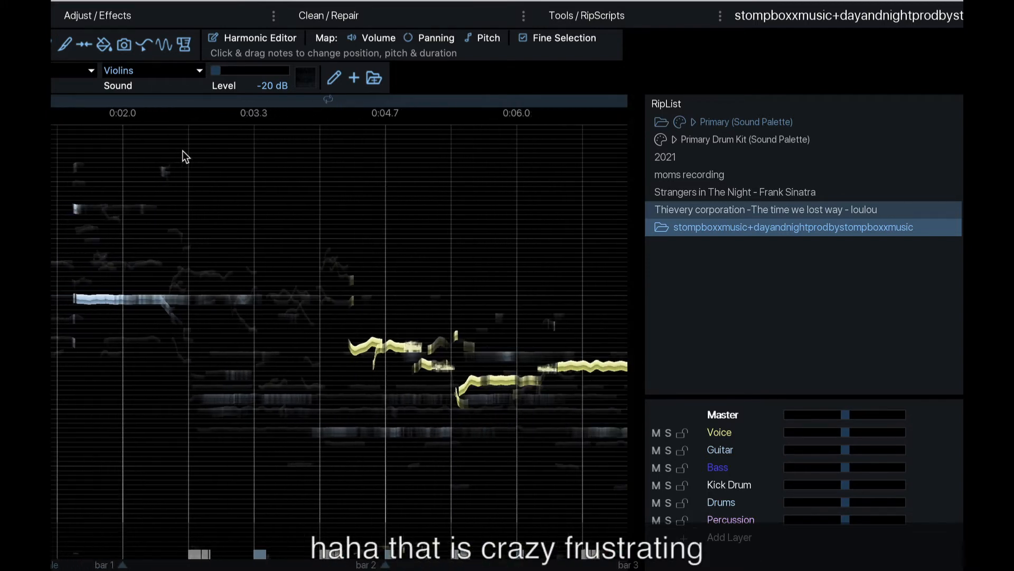
# Examine the adjustment effects offered with and without a voice note selected, and audition the voice note near 0:07.
pyautogui.click(588, 14)
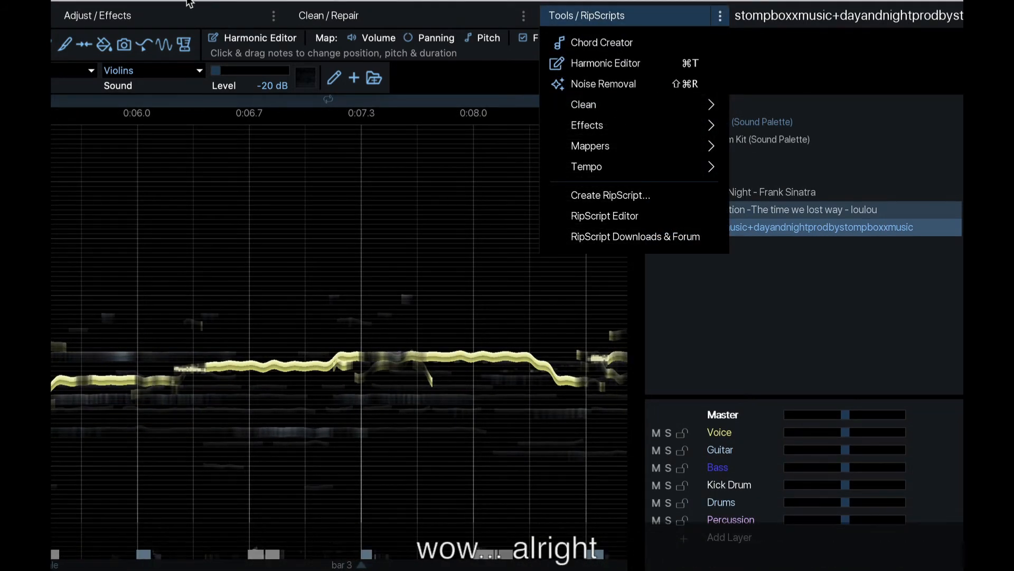
pyautogui.click(130, 3)
pyautogui.click(114, 15)
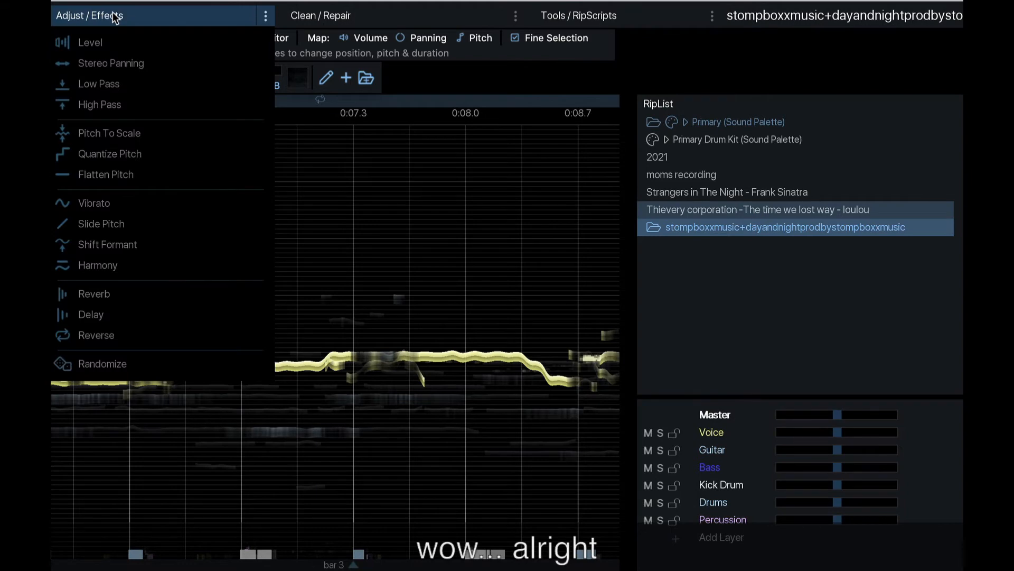
pyautogui.click(395, 327)
pyautogui.click(418, 356)
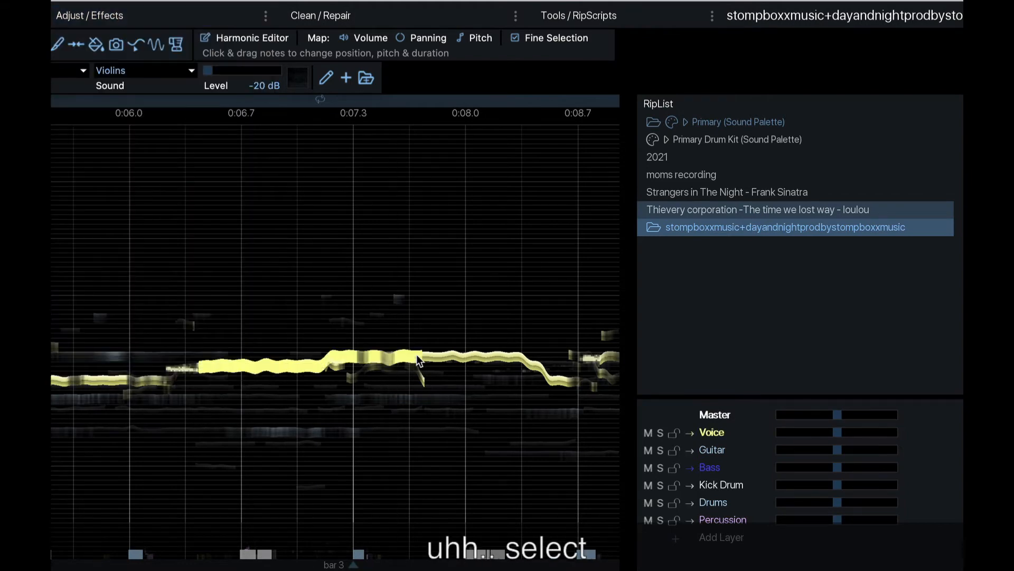
pyautogui.click(138, 16)
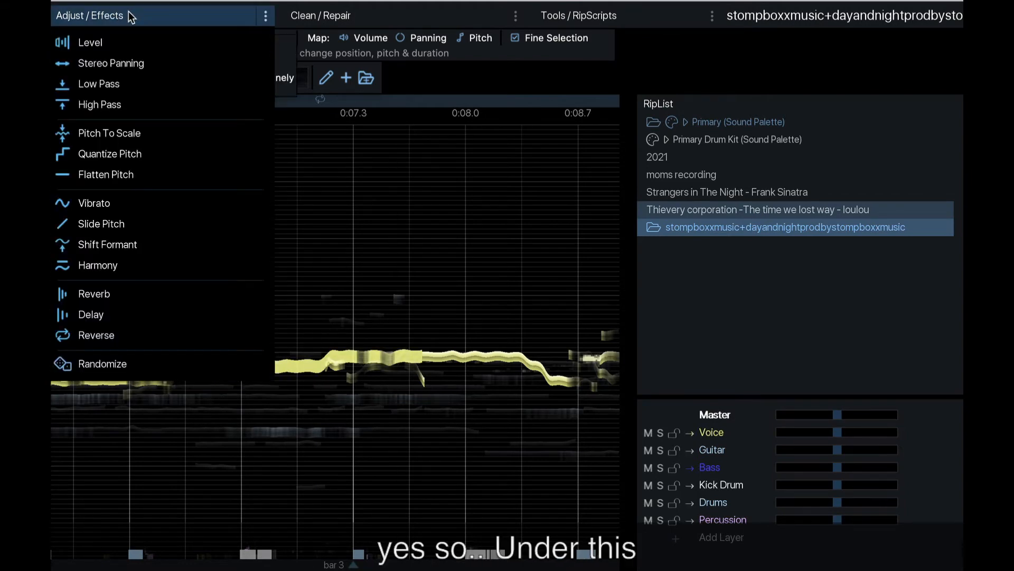
pyautogui.click(370, 144)
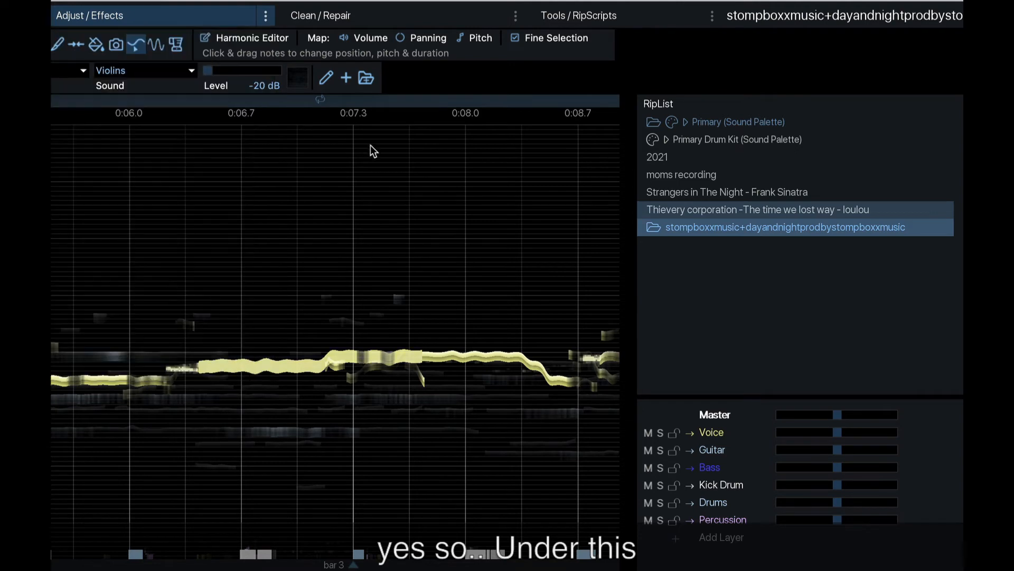
pyautogui.click(165, 9)
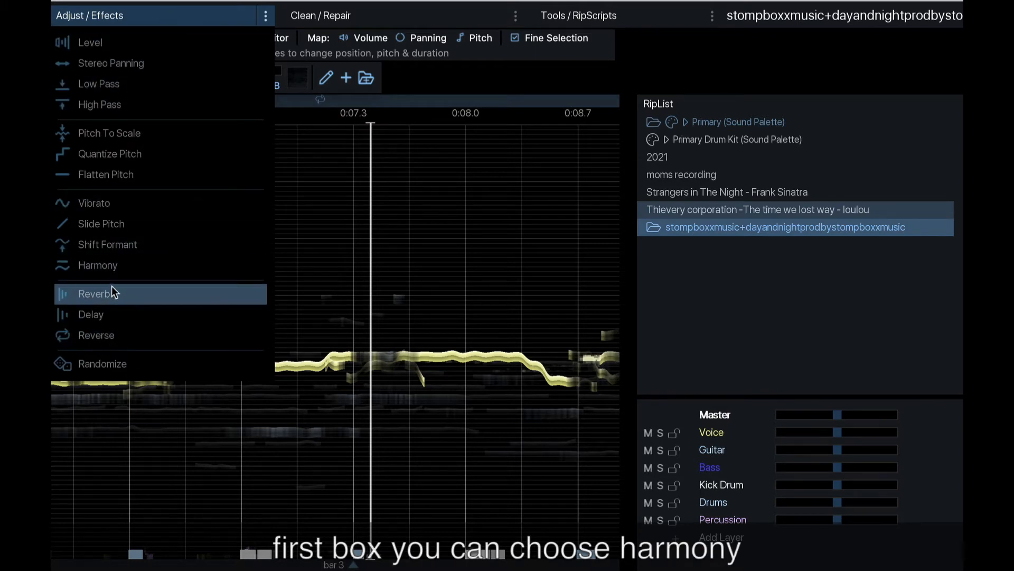
pyautogui.click(314, 331)
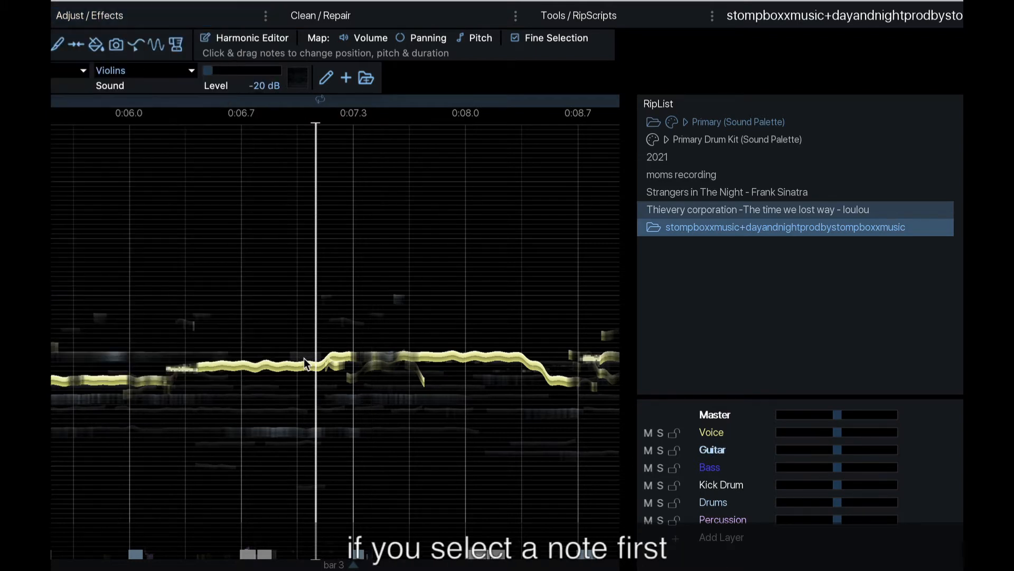
pyautogui.click(293, 366)
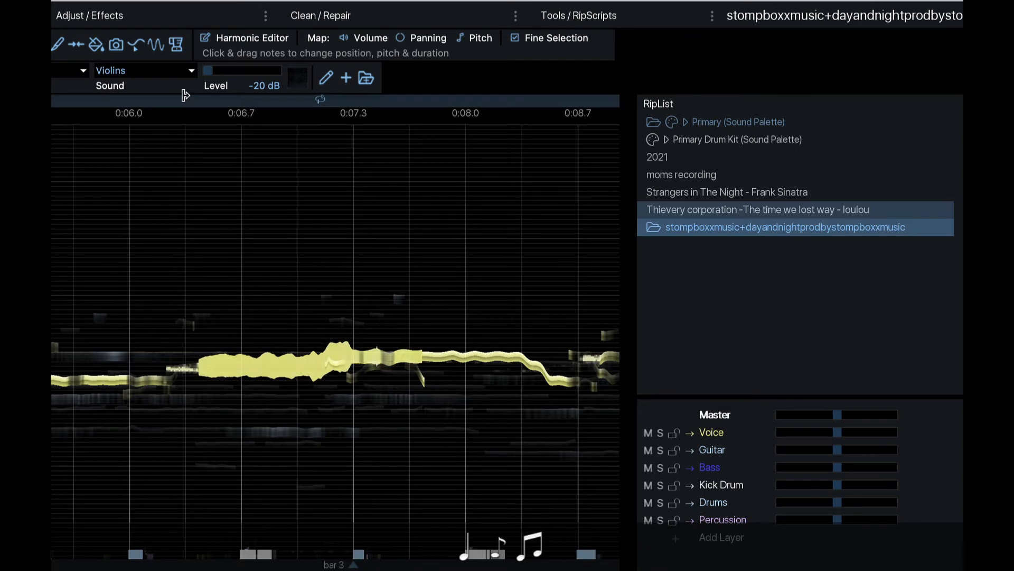
# Select the voice note near 0:08.0 and add a harmony two octaves below it.
pyautogui.click(441, 355)
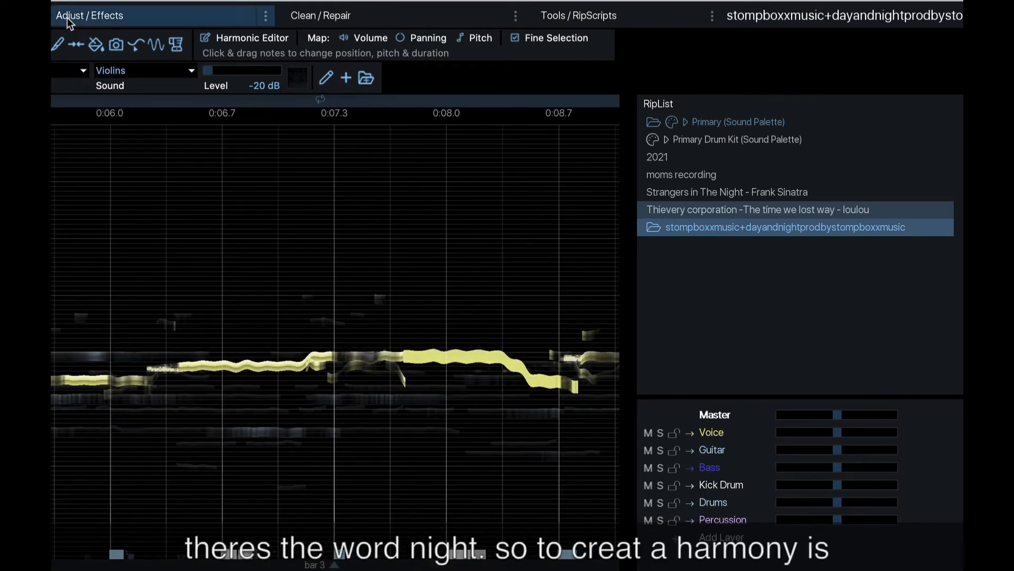
pyautogui.click(132, 19)
pyautogui.click(115, 264)
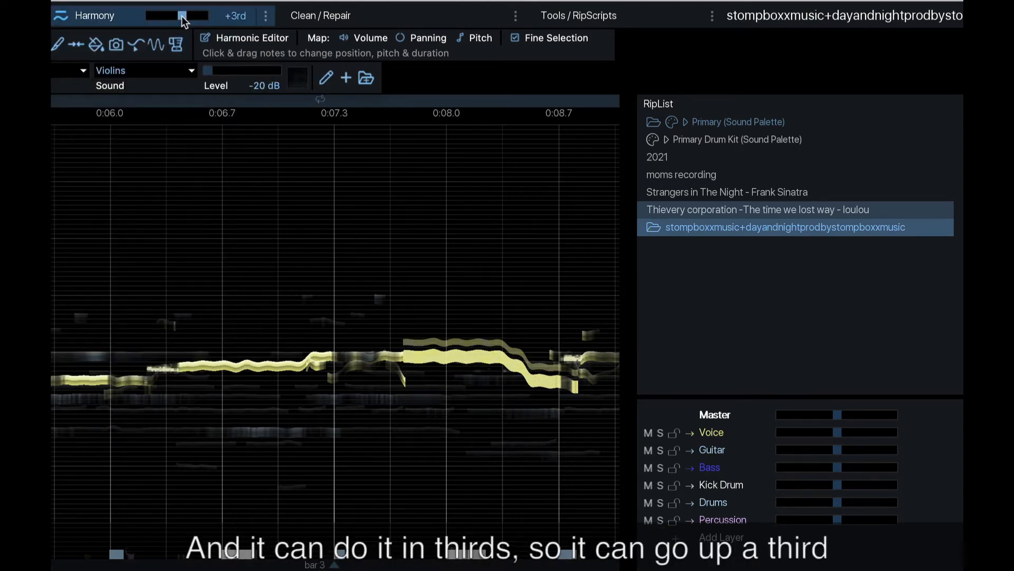
pyautogui.moveTo(182, 16)
pyautogui.mouseDown()
pyautogui.moveTo(201, 17)
pyautogui.moveTo(154, 17)
pyautogui.mouseUp()
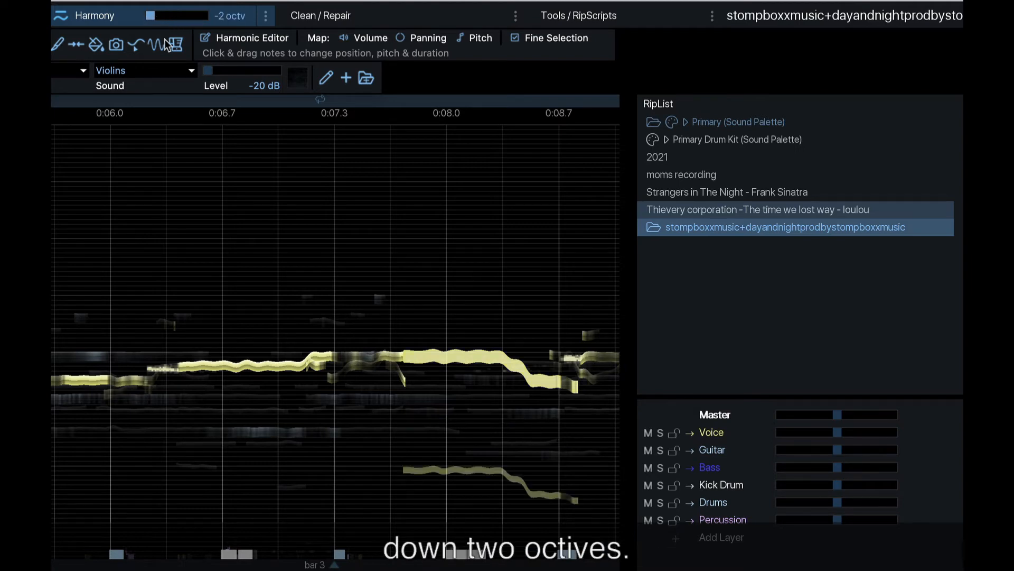
# Reselect the voice note near 0:08.0, raise its harmony to one octave below, and play the passage.
pyautogui.click(320, 238)
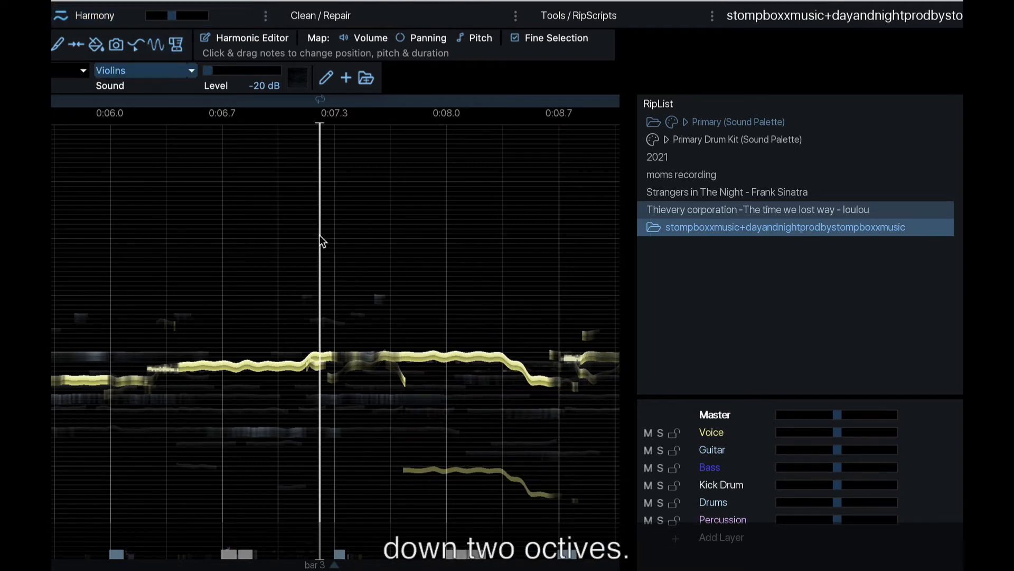
pyautogui.click(190, 77)
pyautogui.click(172, 15)
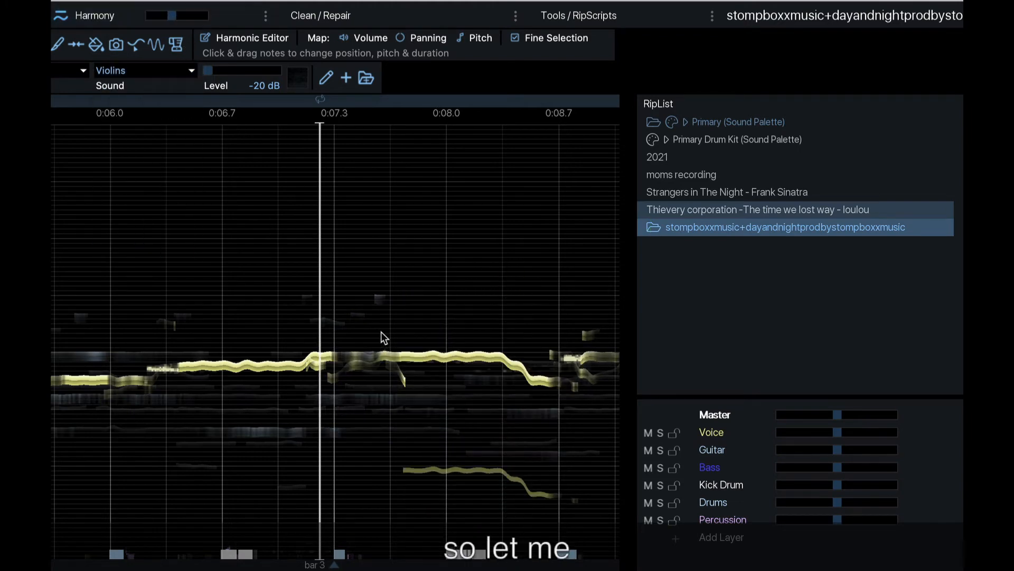
pyautogui.click(151, 15)
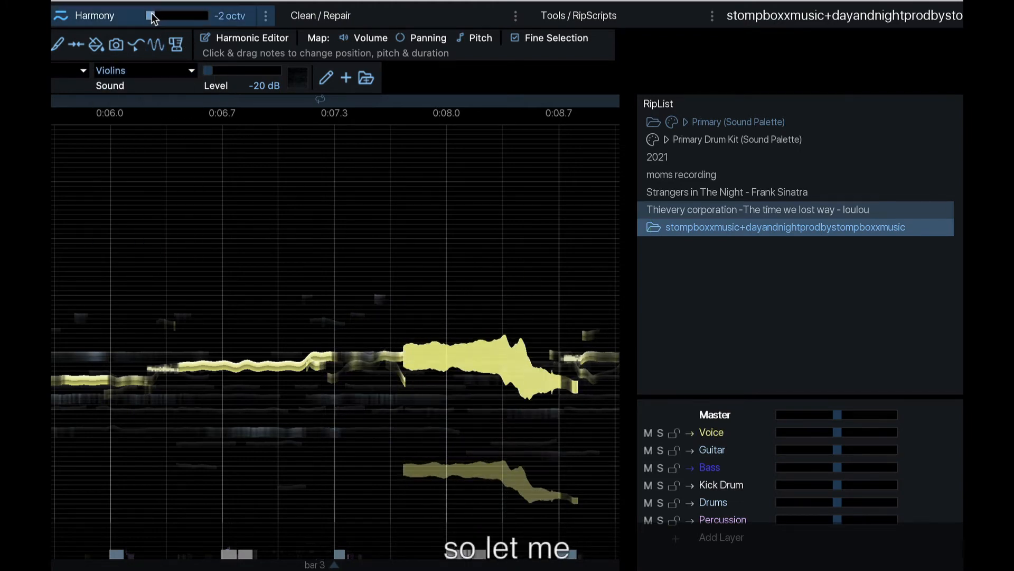
pyautogui.moveTo(157, 14); pyautogui.dragTo(160, 15)
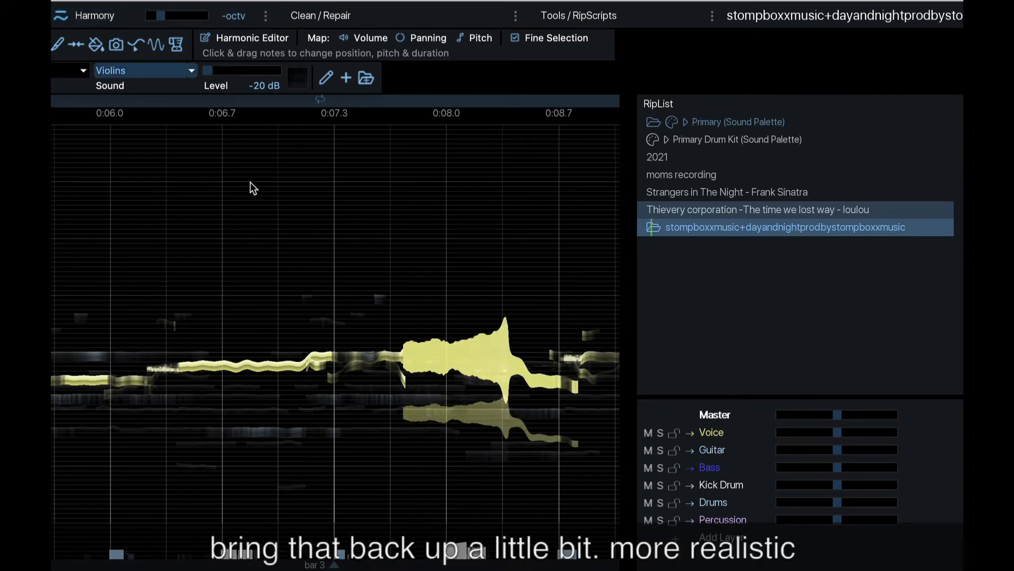
pyautogui.click(221, 171)
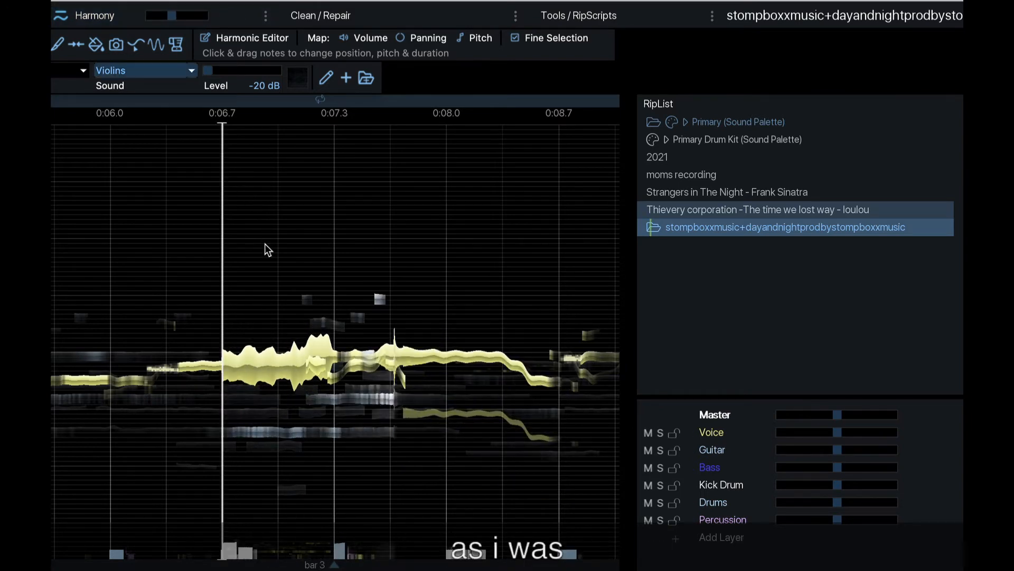
pyautogui.click(300, 160)
# Apply the sine pitch pattern along the voice note near 0:08.0 with a 1.00 s period, and again with 0.15 s.
pyautogui.hscroll(5, 391, 200)
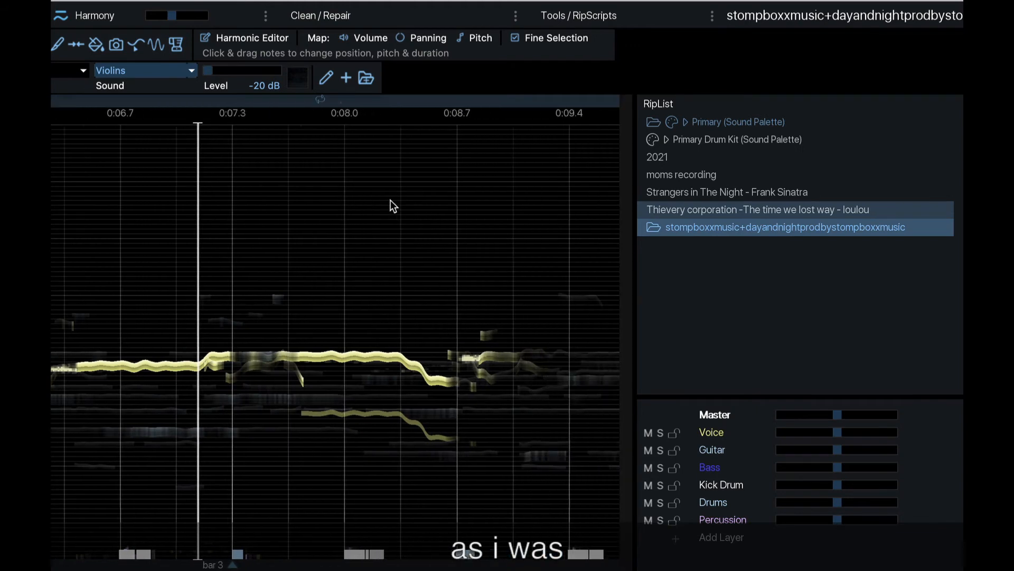
pyautogui.hscroll(1, 391, 205)
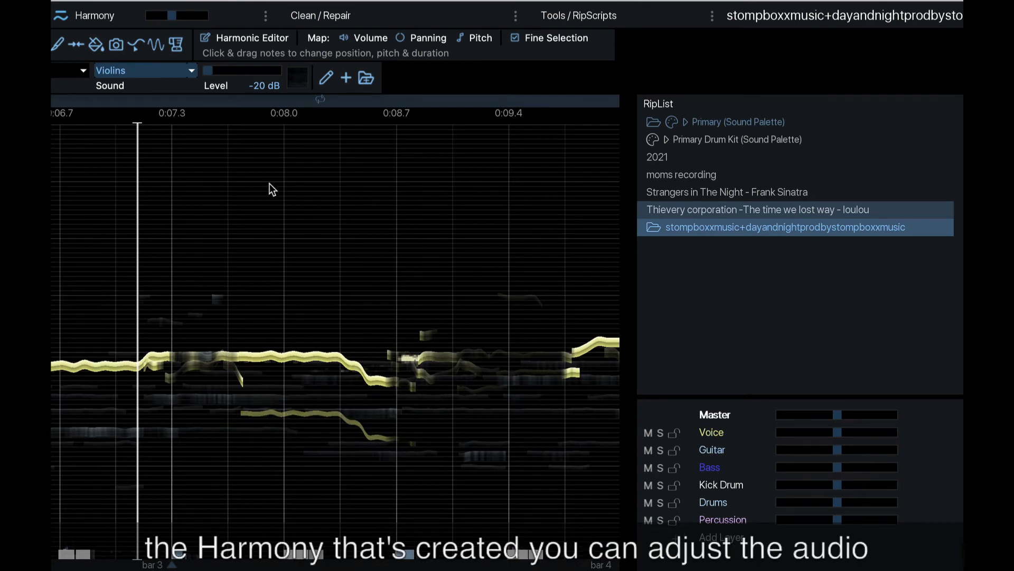
pyautogui.click(306, 360)
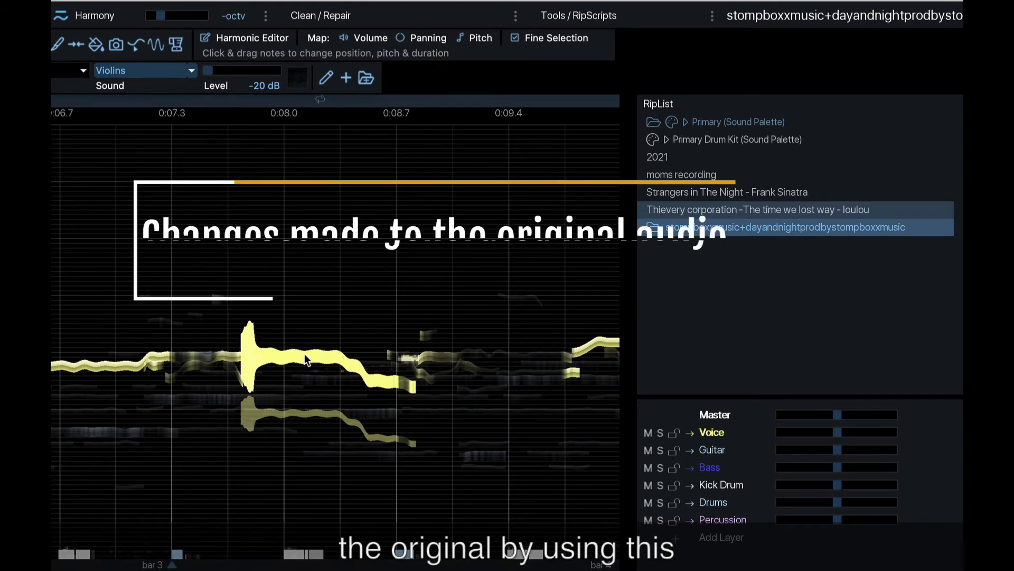
pyautogui.click(156, 50)
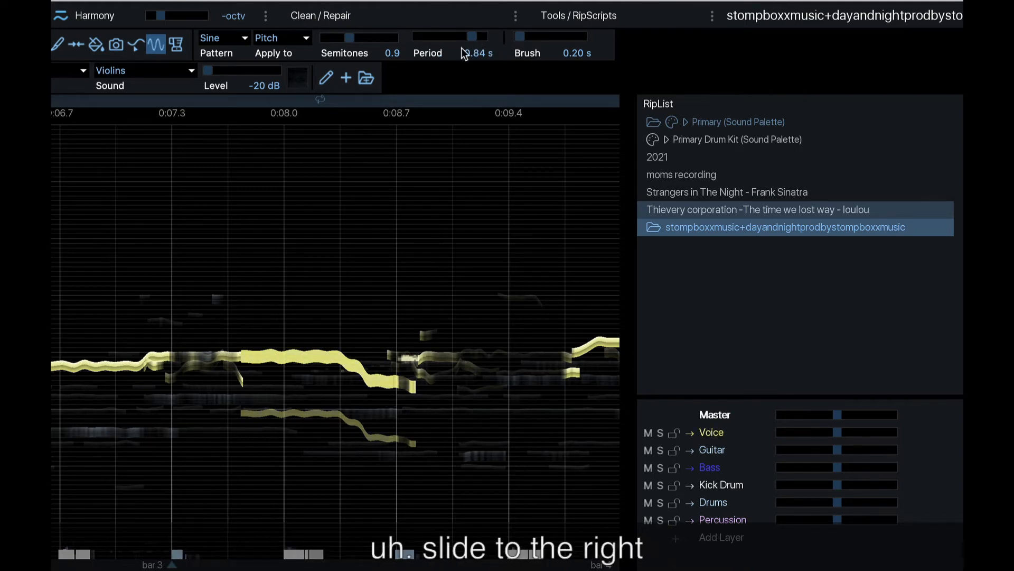
pyautogui.moveTo(473, 35); pyautogui.dragTo(485, 36)
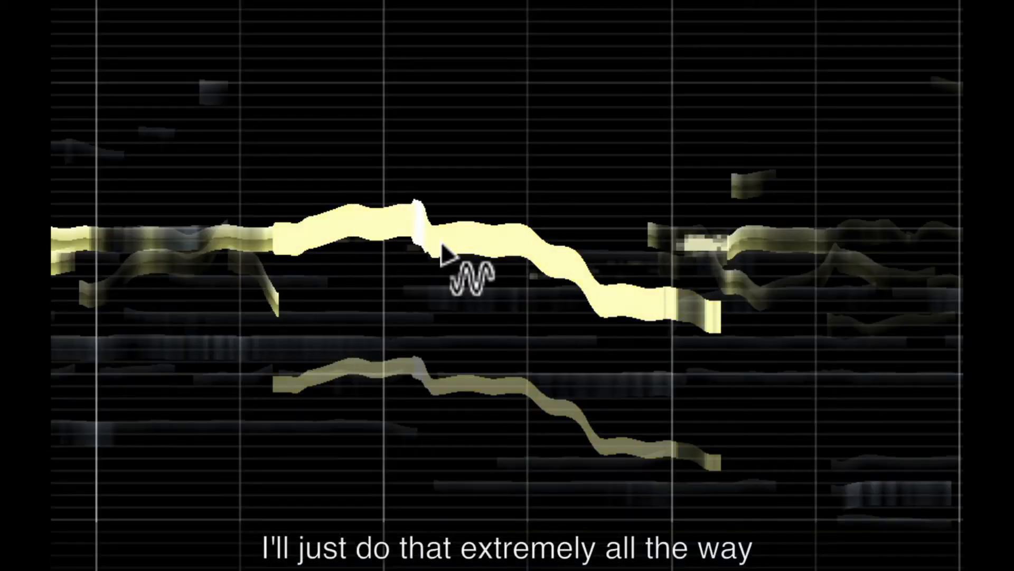
pyautogui.moveTo(441, 243); pyautogui.dragTo(683, 250)
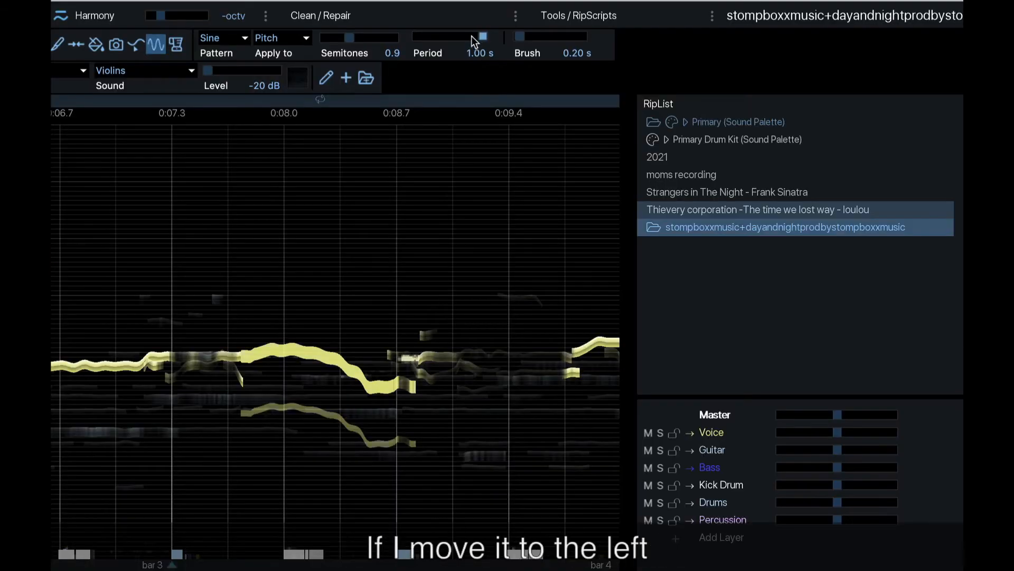
pyautogui.moveTo(482, 36); pyautogui.dragTo(425, 36)
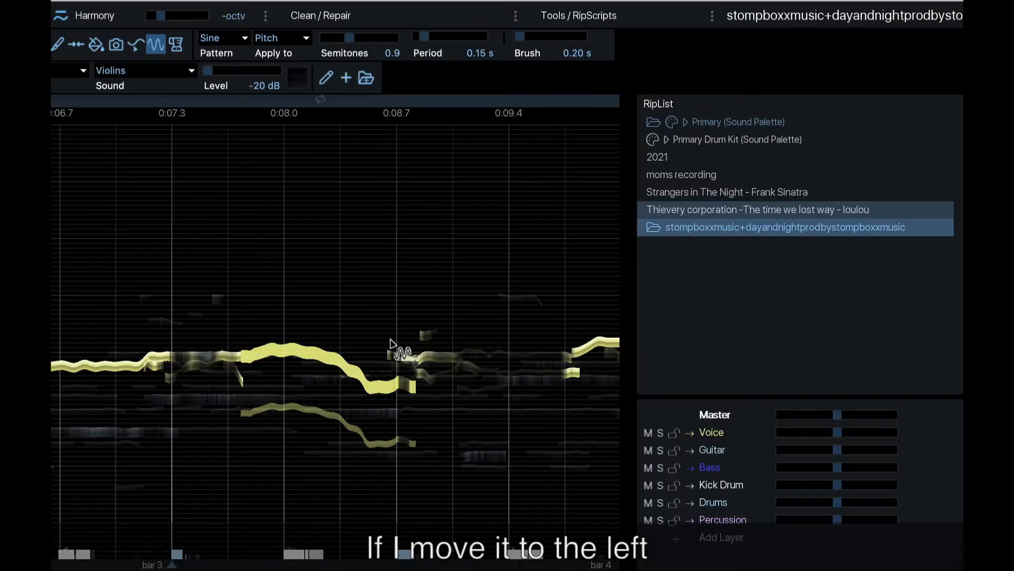
pyautogui.moveTo(391, 343)
pyautogui.mouseDown()
pyautogui.moveTo(393, 370)
pyautogui.moveTo(364, 372)
pyautogui.moveTo(242, 353)
pyautogui.mouseUp()
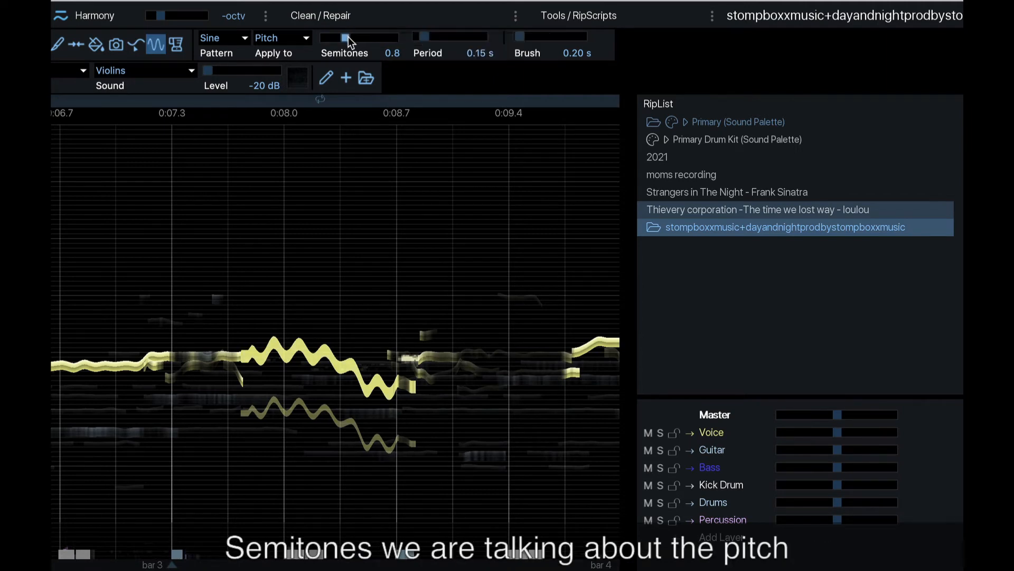
# Try the sine pitch pattern at 0.0 semitones along the voice note near 0:08.0 and undo it.
pyautogui.moveTo(331, 39); pyautogui.dragTo(311, 39)
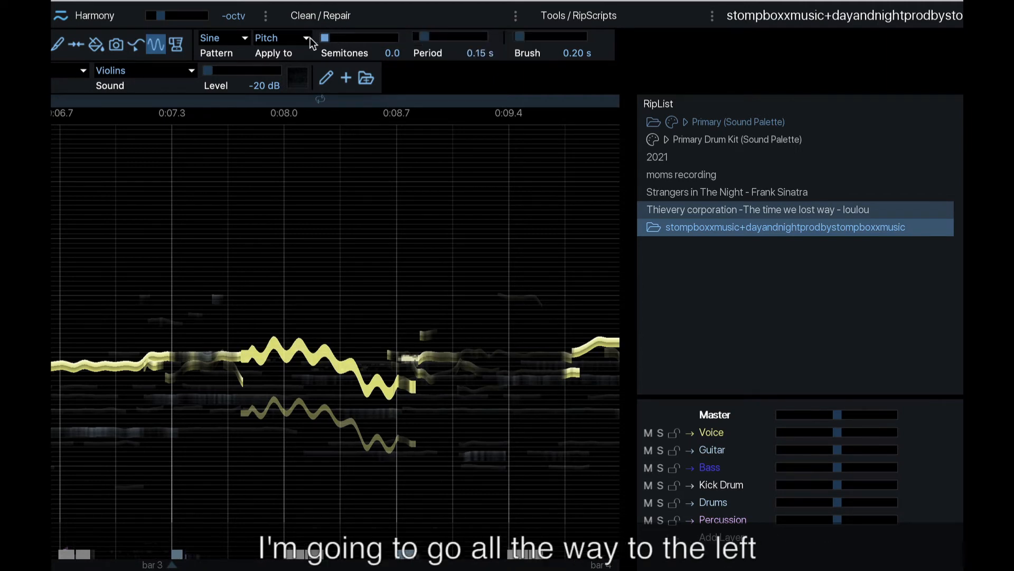
pyautogui.moveTo(250, 356); pyautogui.dragTo(420, 370)
pyautogui.press('super+z')
pyautogui.press('super+z')
pyautogui.press('super+z')
pyautogui.press('super+z')
pyautogui.press('super+z')
pyautogui.press('super+z')
pyautogui.press('super+z')
pyautogui.press('super+z')
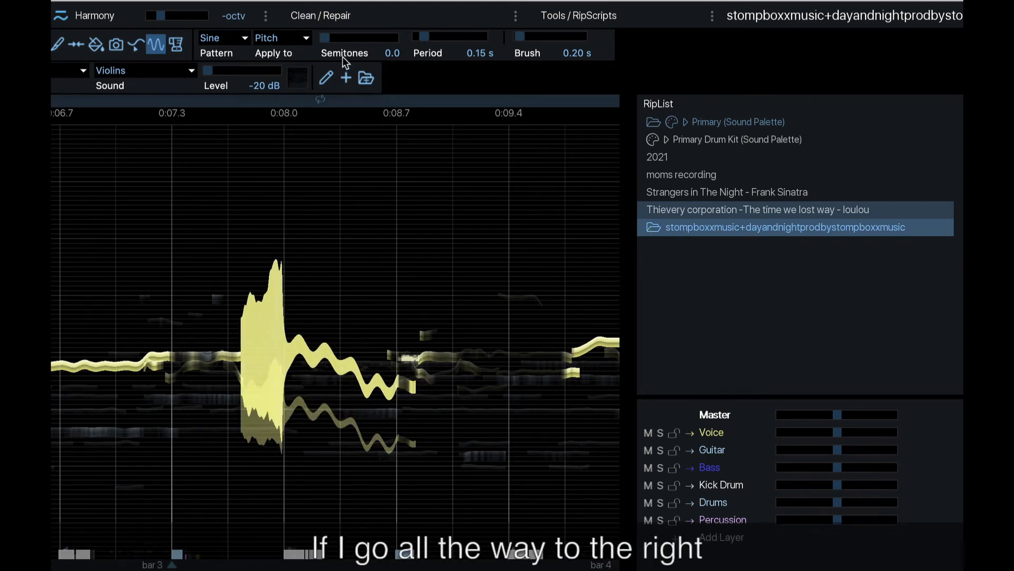
pyautogui.press('super+z')
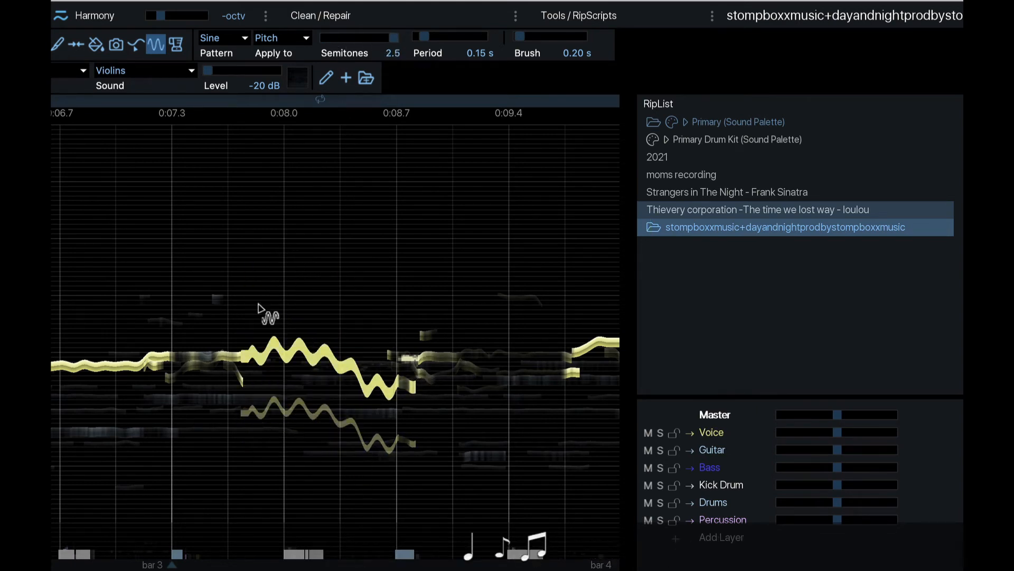
# Apply the sine pitch pattern at 2.5 semitones along the voice note near 0:08.0, and again with a 1.00 s brush.
pyautogui.moveTo(255, 351); pyautogui.dragTo(385, 356)
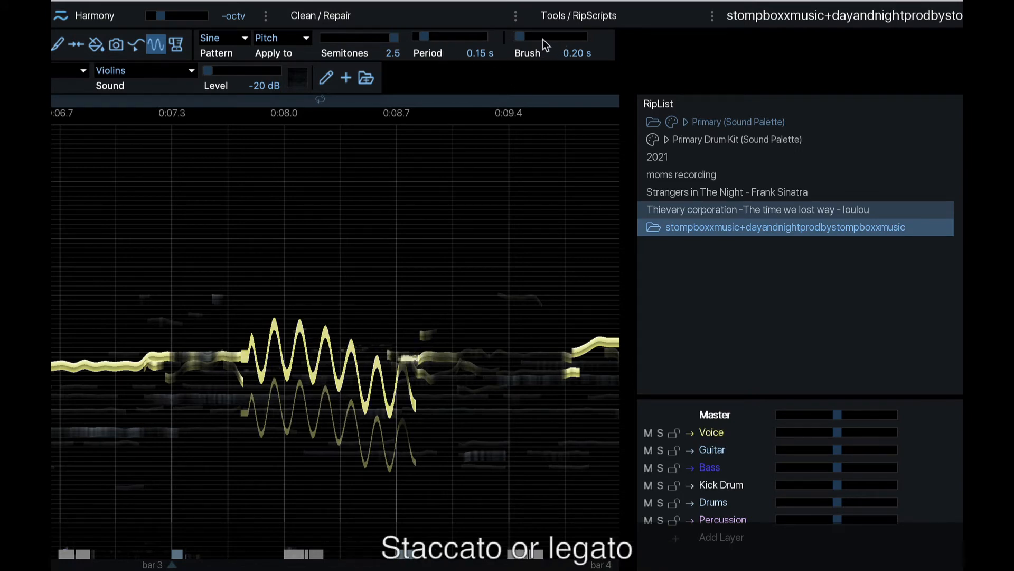
pyautogui.moveTo(523, 34); pyautogui.dragTo(585, 36)
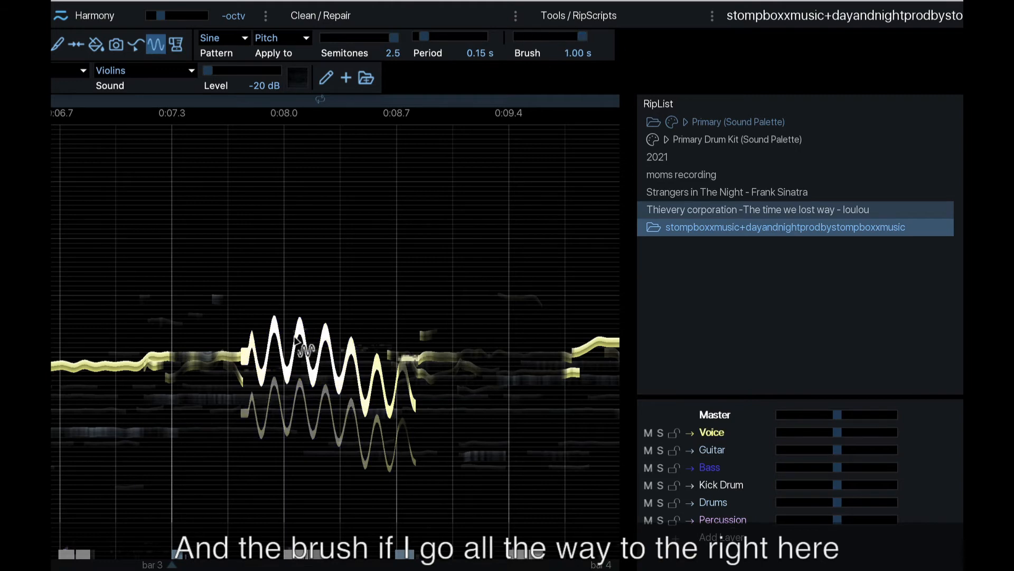
pyautogui.moveTo(264, 360); pyautogui.dragTo(355, 356)
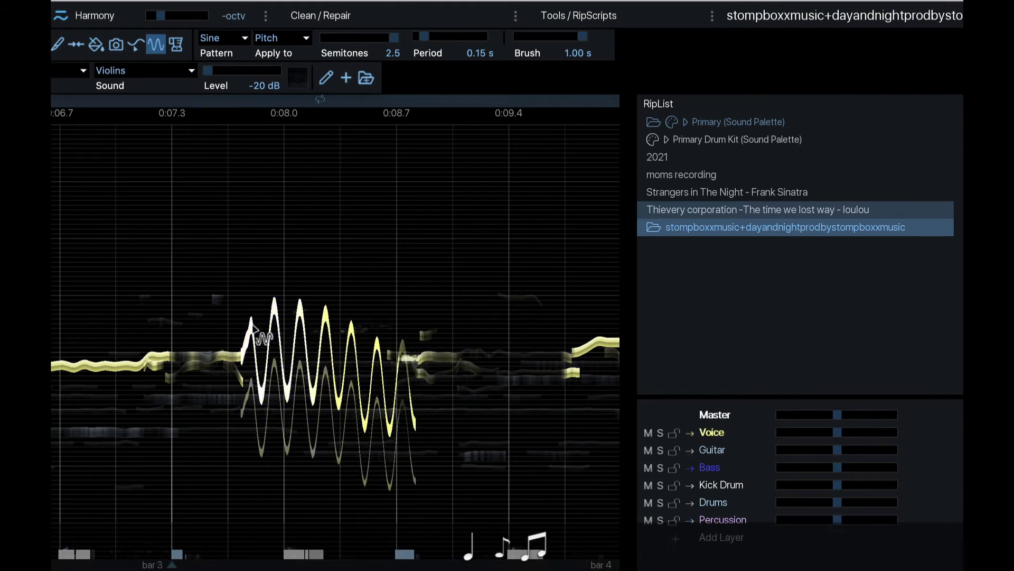
# Undo the recent sine pitch pattern strokes on the voice note near 0:08.0 and its harmony.
pyautogui.moveTo(254, 339); pyautogui.dragTo(254, 330)
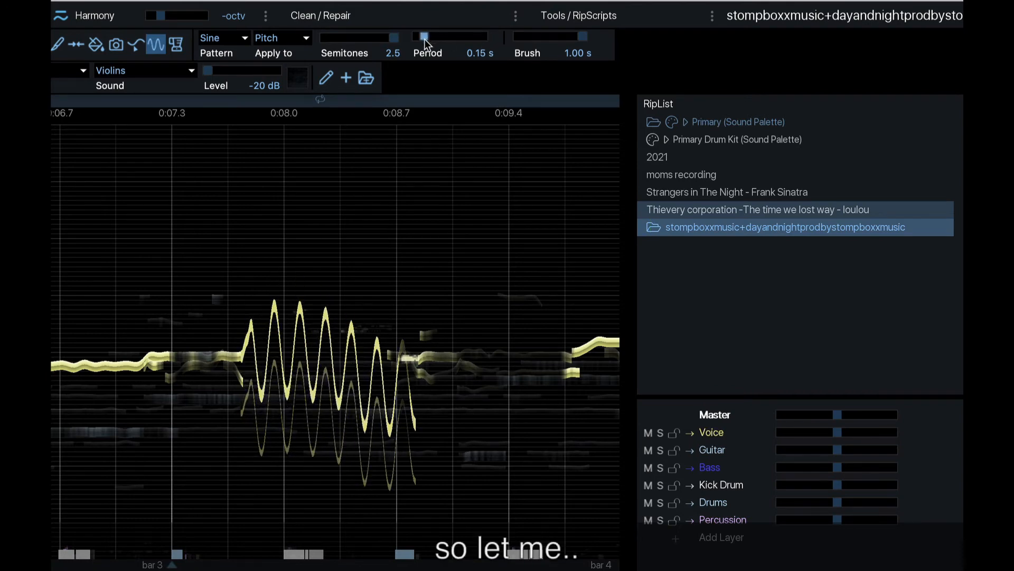
pyautogui.click(64, 1)
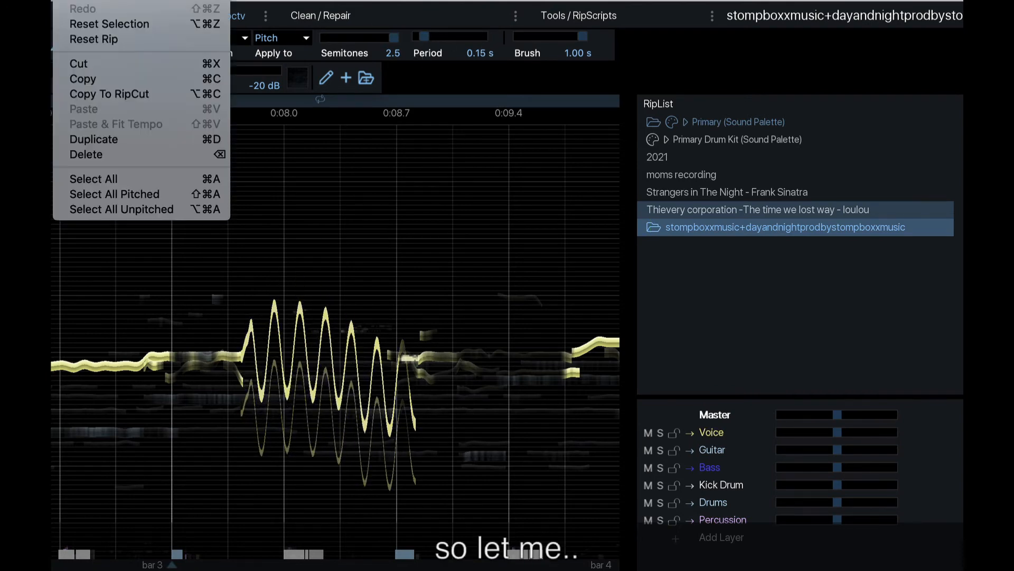
pyautogui.click(79, 1)
pyautogui.click(64, 1)
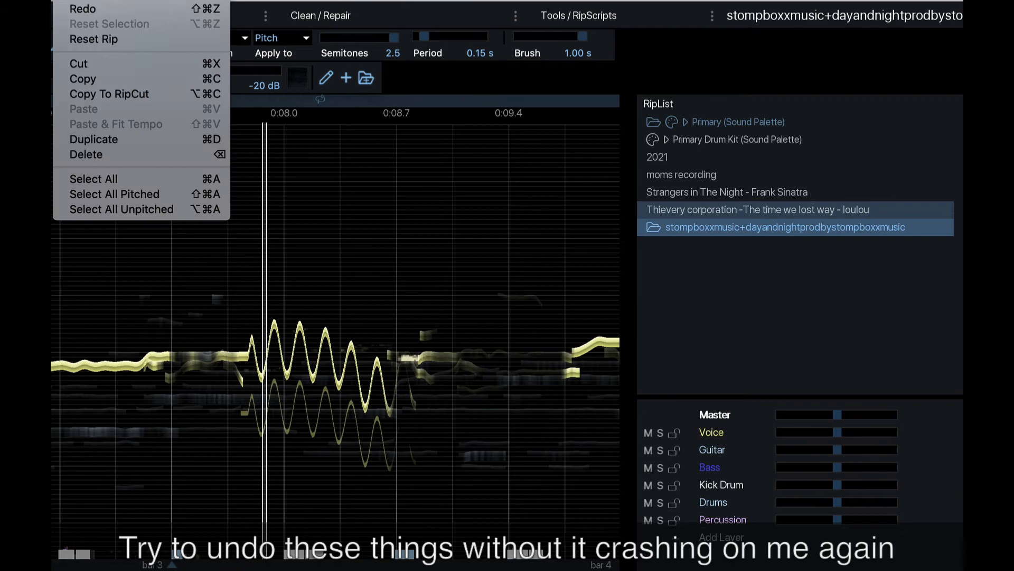
pyautogui.click(71, 1)
pyautogui.click(63, 0)
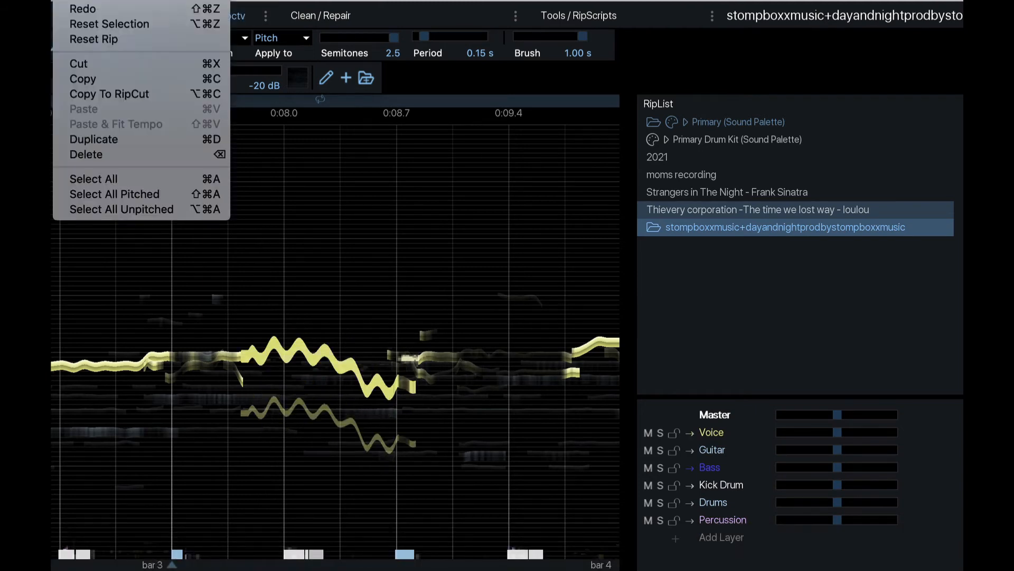
pyautogui.click(81, 2)
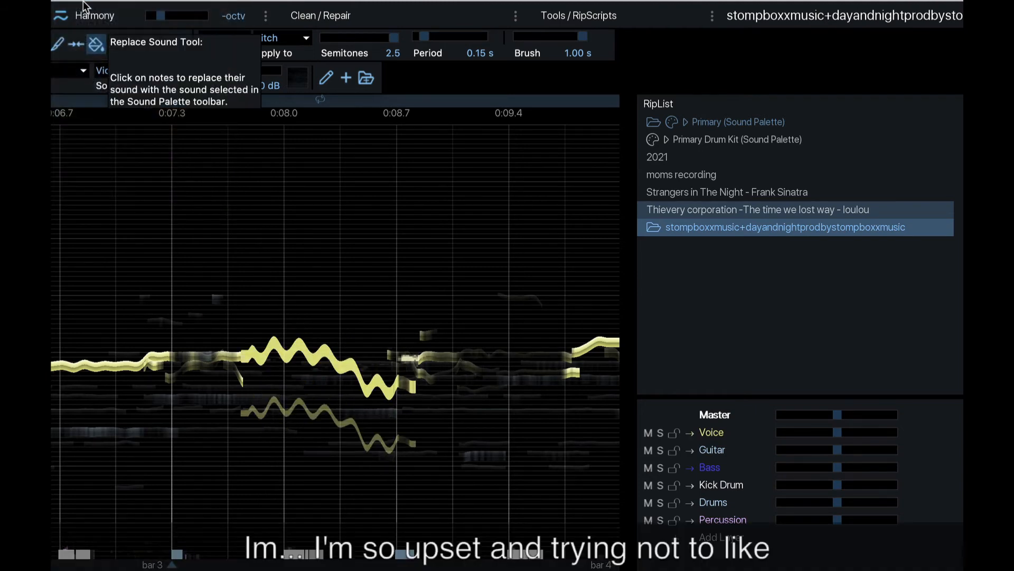
pyautogui.click(79, 1)
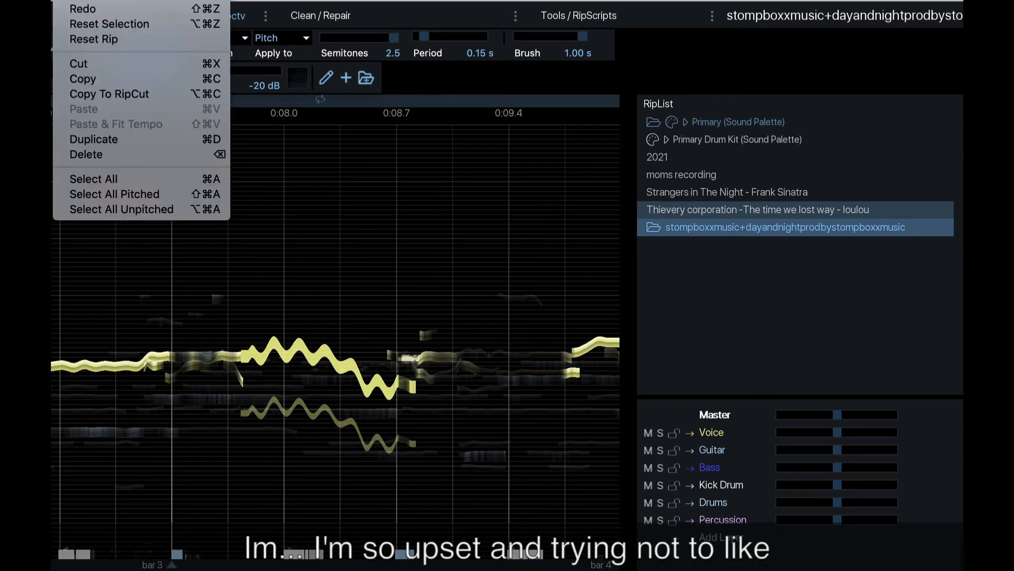
pyautogui.click(79, 1)
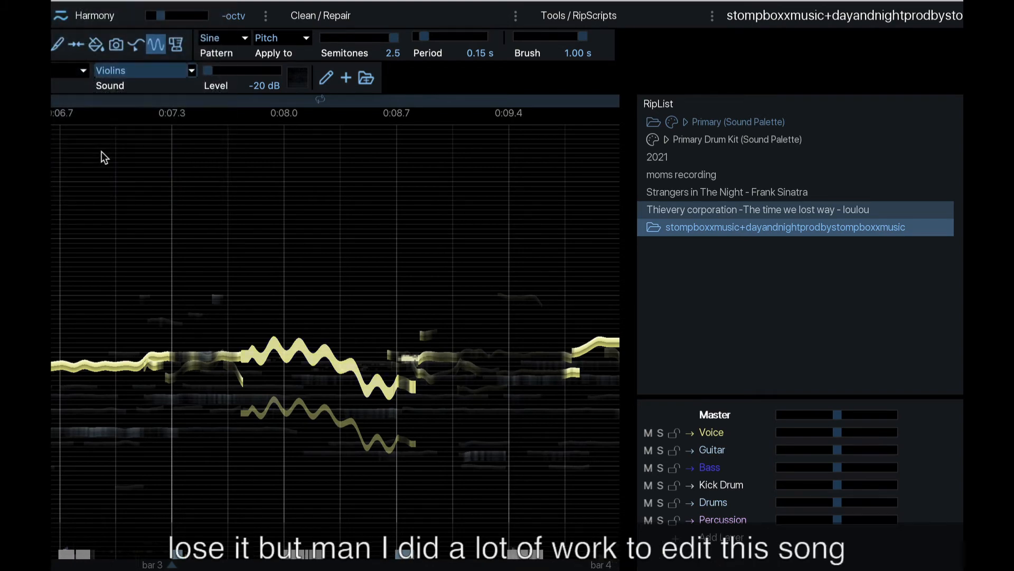
pyautogui.click(80, 2)
pyautogui.click(79, 5)
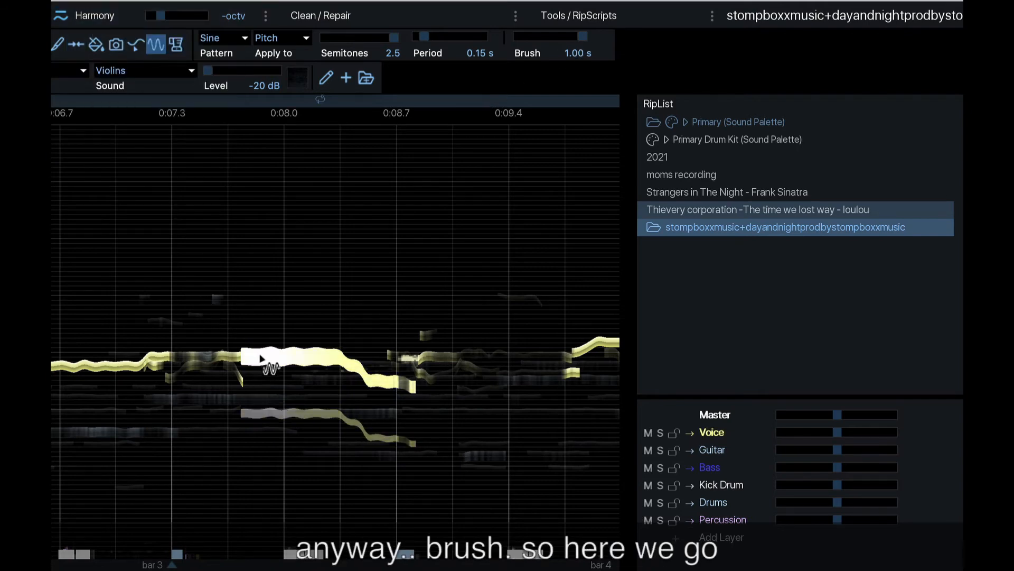
# Try the sine pitch pattern at 2.5 semitones along the voice note near 0:08.0 with 1.00 s and 0.01 s brushes, and undo it.
pyautogui.moveTo(259, 357); pyautogui.dragTo(331, 338)
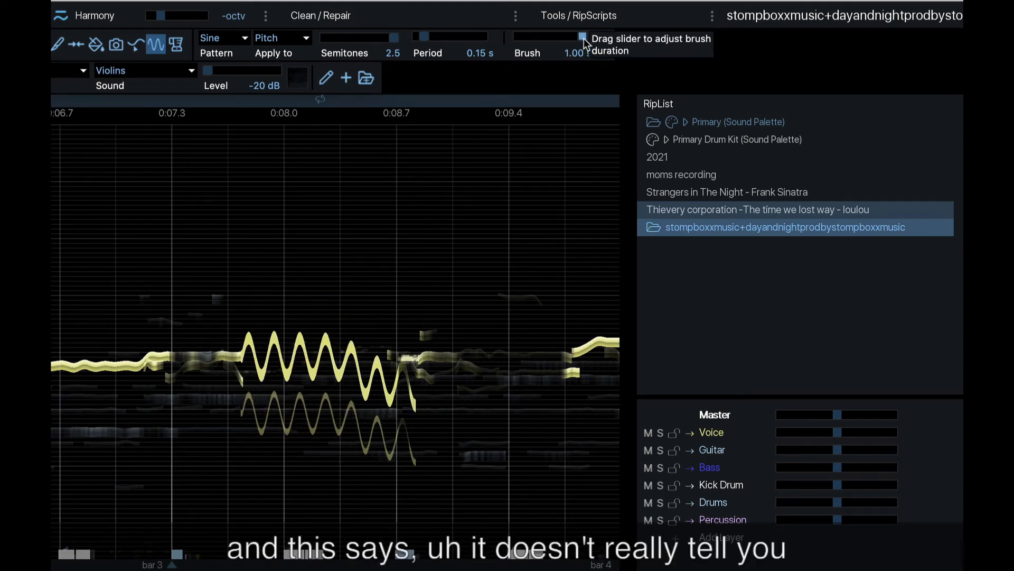
pyautogui.moveTo(584, 38); pyautogui.dragTo(493, 32)
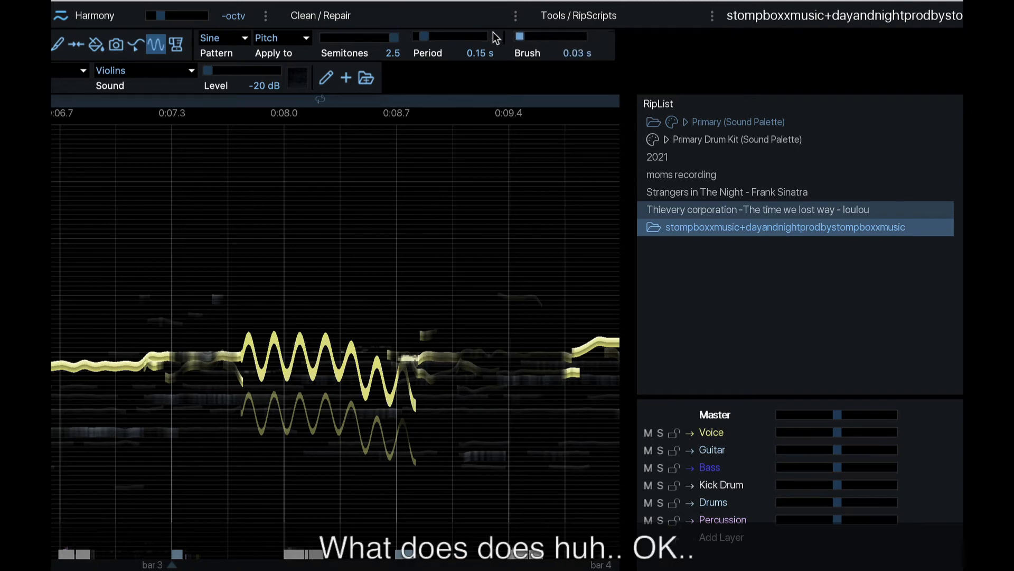
pyautogui.moveTo(251, 356)
pyautogui.mouseDown()
pyautogui.moveTo(408, 360)
pyautogui.moveTo(421, 369)
pyautogui.moveTo(241, 351)
pyautogui.moveTo(218, 358)
pyautogui.mouseUp()
pyautogui.press('super+z')
pyautogui.press('super+z')
pyautogui.press('super+z')
pyautogui.press('super+z')
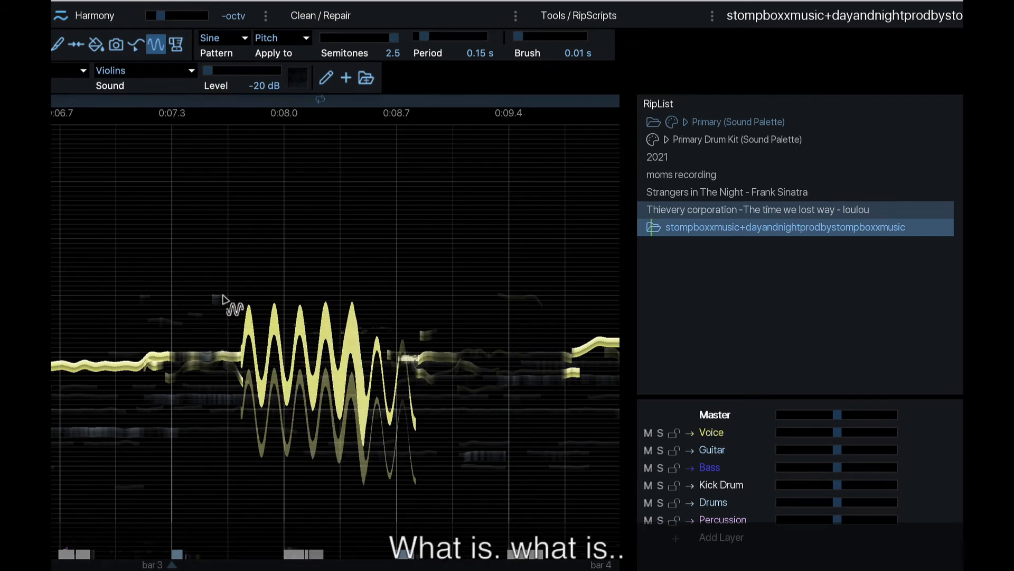
pyautogui.hotkey('ctrl', 'z')
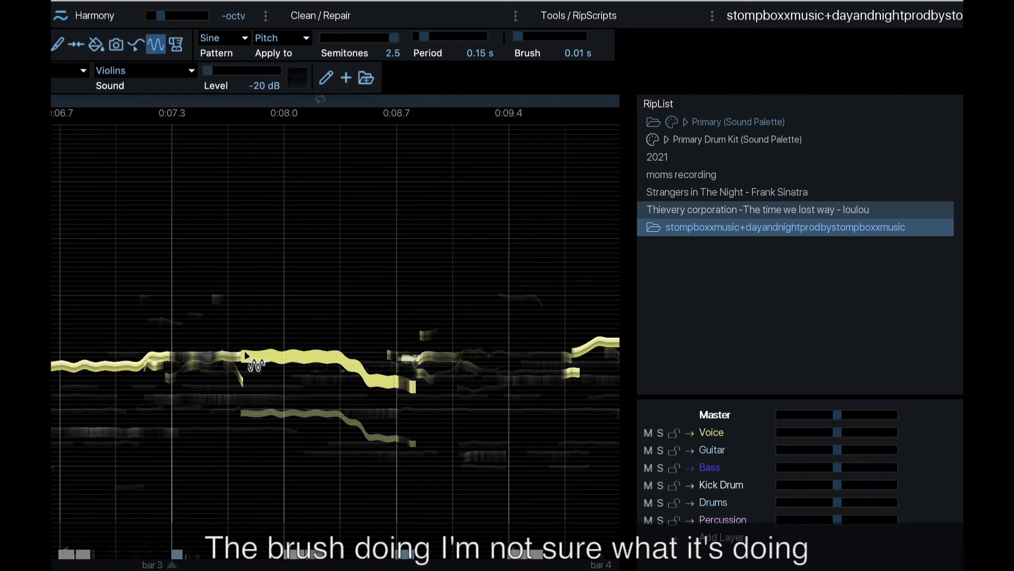
# Try a sine pitch pattern over the later part of the voice note near 0:08.0 and play the passage.
pyautogui.moveTo(244, 350); pyautogui.dragTo(338, 354)
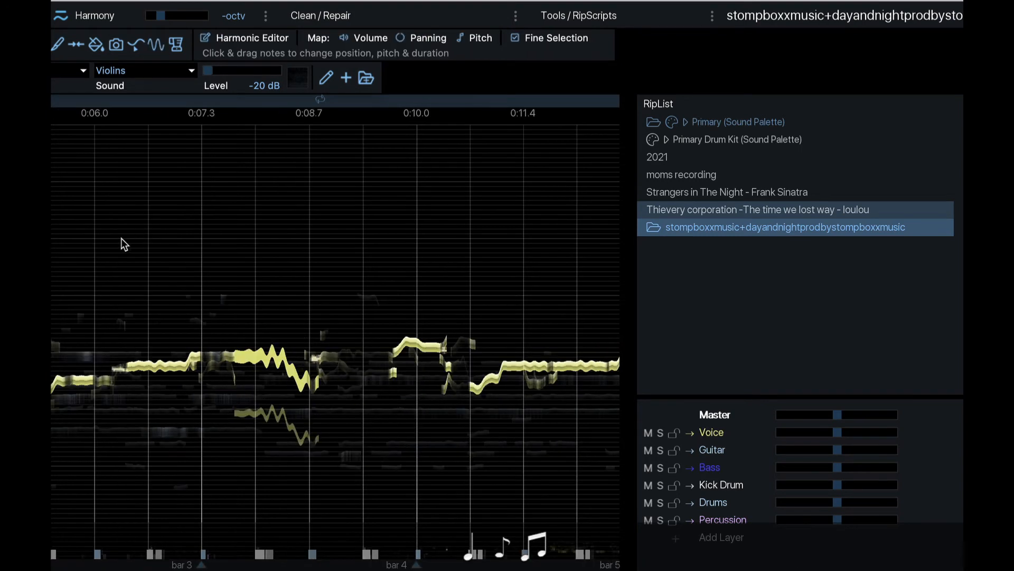
pyautogui.click(121, 237)
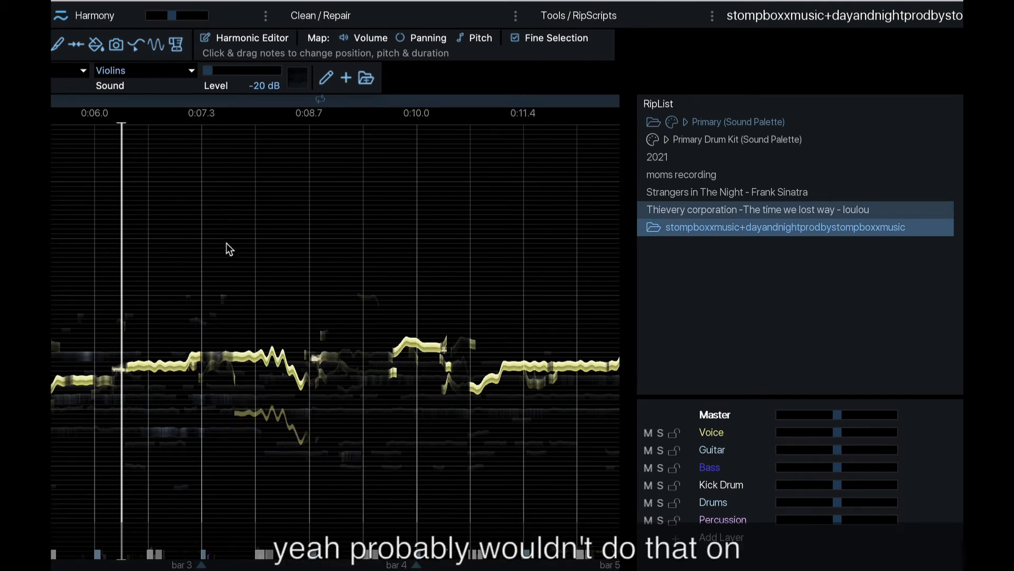
pyautogui.scroll(3, 227, 308)
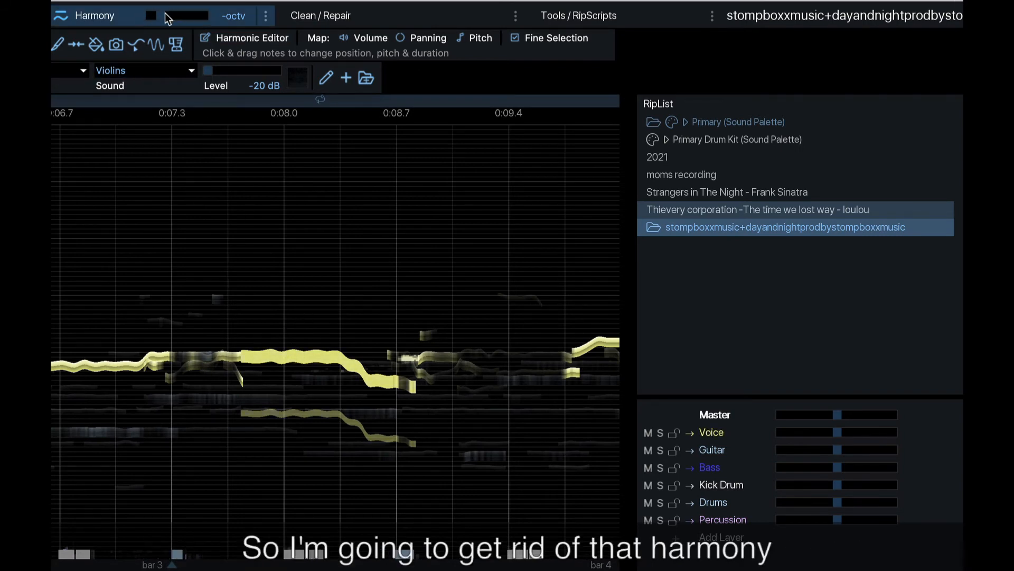
# Remove the octave-below harmony from the voice note near 0:08.0, also trying a +3rd harmony and clearing it.
pyautogui.click(266, 16)
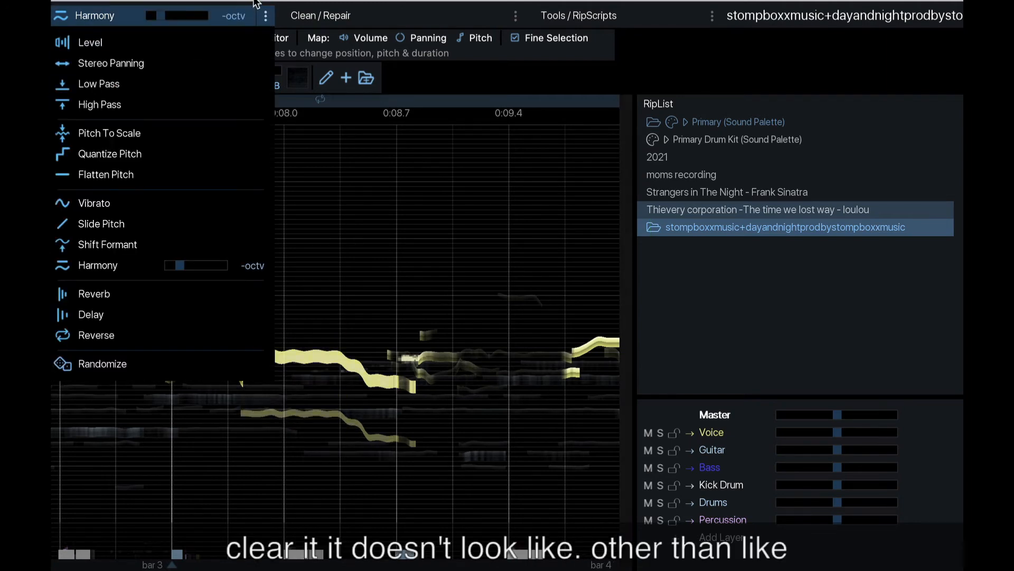
pyautogui.click(166, 16)
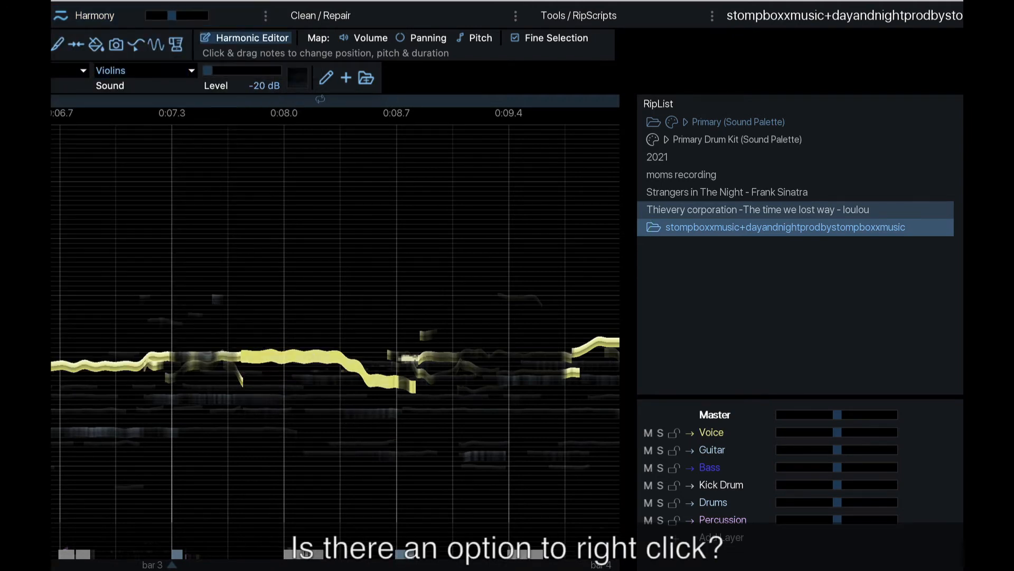
pyautogui.click(169, 12)
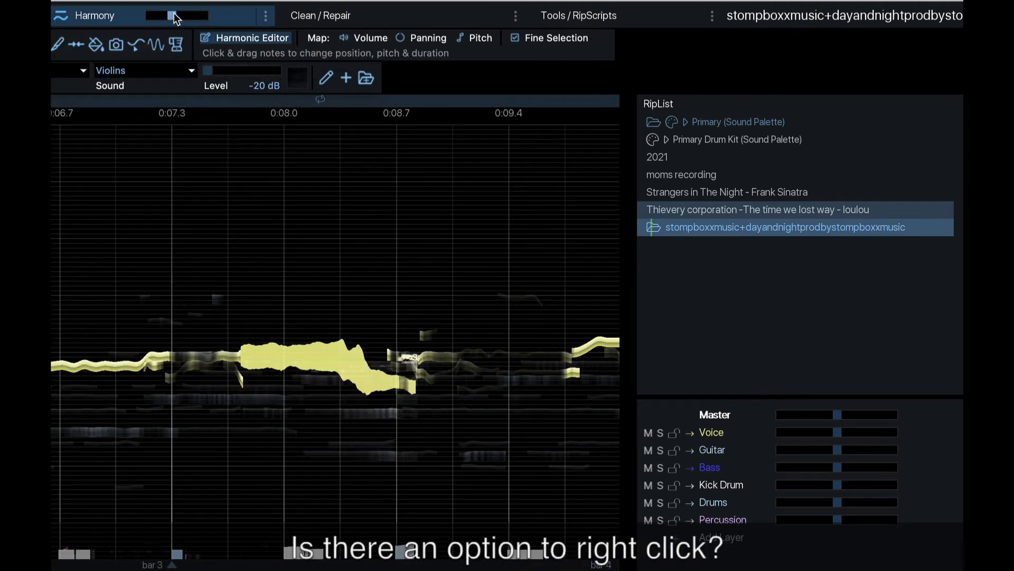
pyautogui.moveTo(170, 16); pyautogui.dragTo(181, 16)
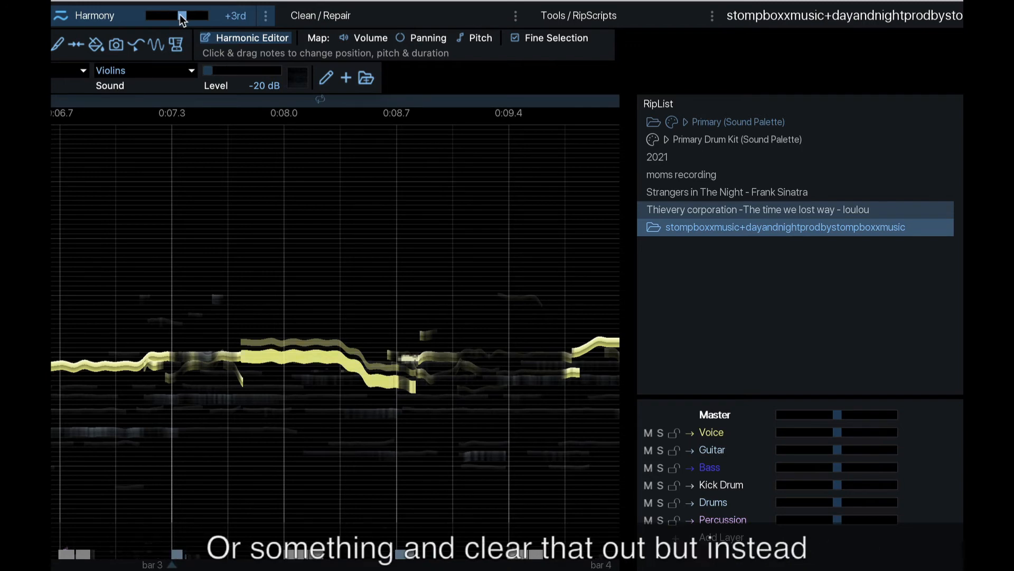
pyautogui.moveTo(180, 14); pyautogui.dragTo(173, 14)
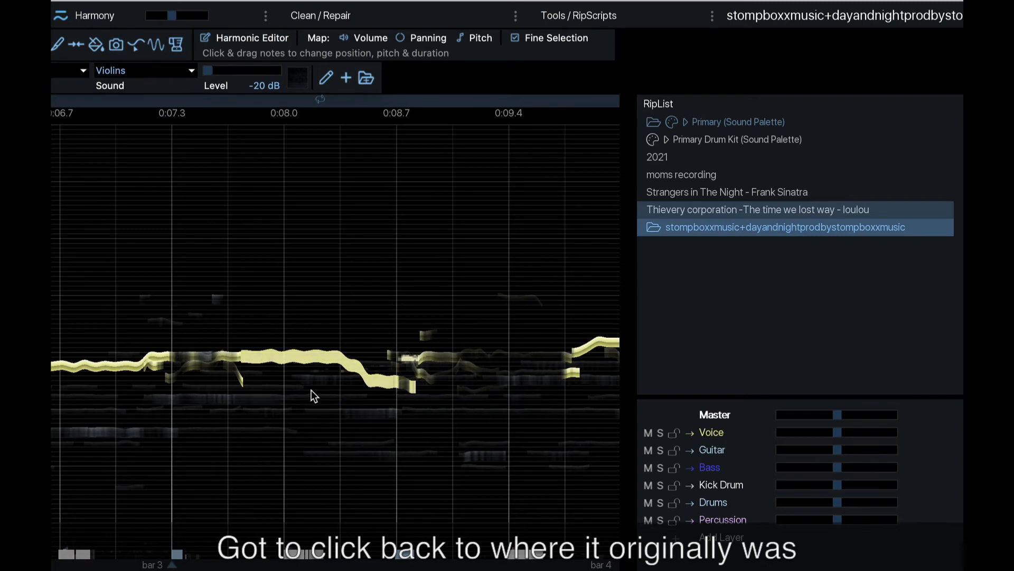
# Duplicate the voice note near 0:08.0 by copy and paste, raise one of the two about an octave, and play the passage.
pyautogui.hotkey('ctrl', 'c')
pyautogui.click(238, 261)
pyautogui.hotkey('ctrl', 'v')
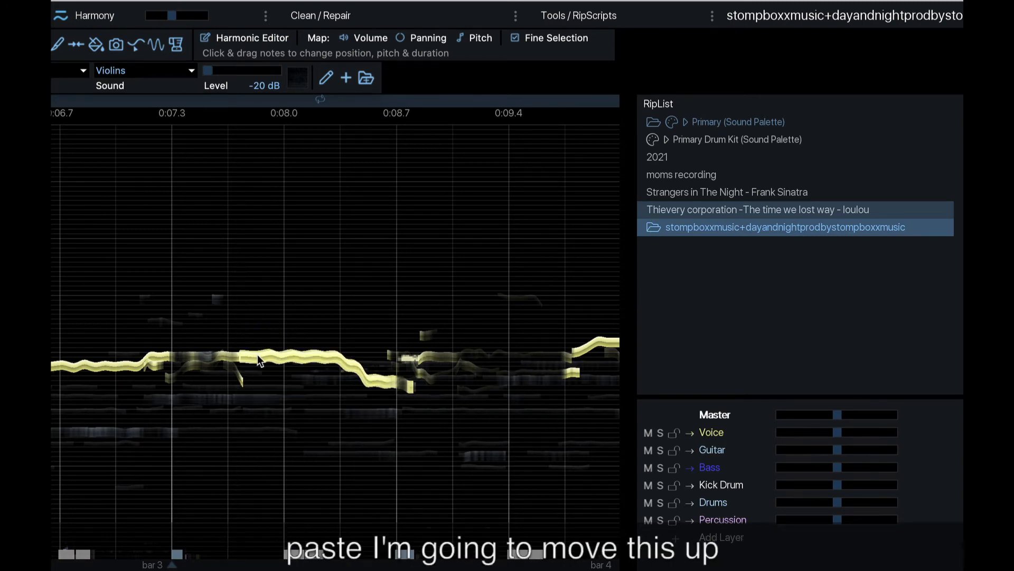
pyautogui.moveTo(258, 355); pyautogui.dragTo(265, 302)
pyautogui.doubleClick(217, 240)
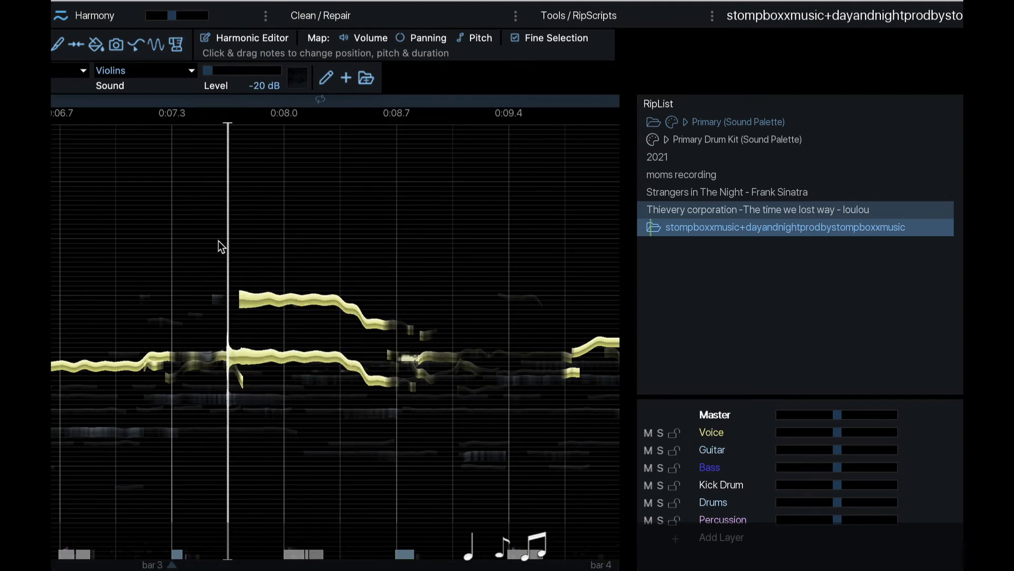
# Apply the sine pitch pattern at 0.7 semitones, 0.14 s period and 0.38 s brush from mid-note on the raised voice note, and play the passage.
pyautogui.click(427, 38)
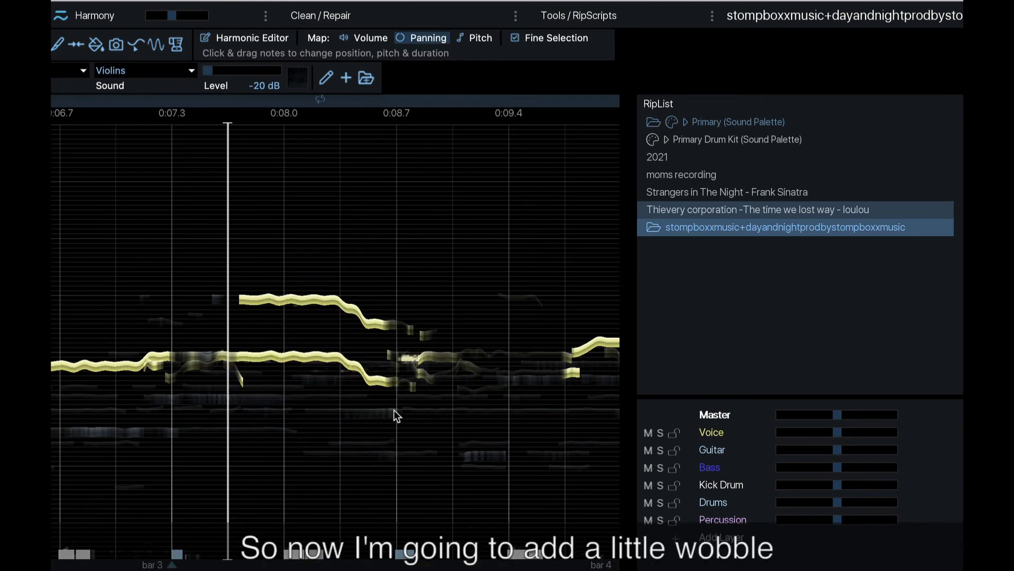
pyautogui.click(154, 43)
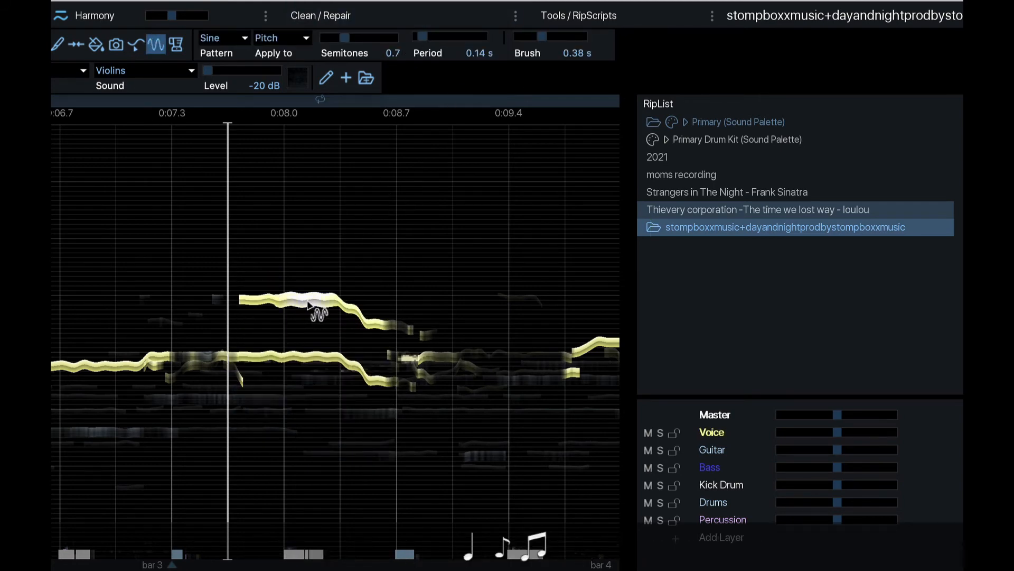
pyautogui.moveTo(309, 305); pyautogui.dragTo(451, 317)
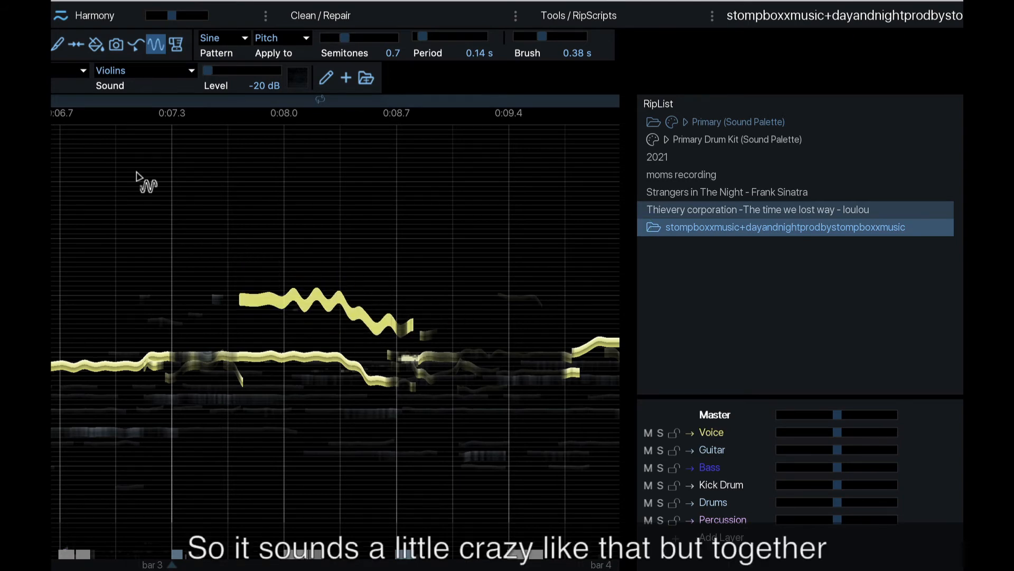
pyautogui.click(18, 45)
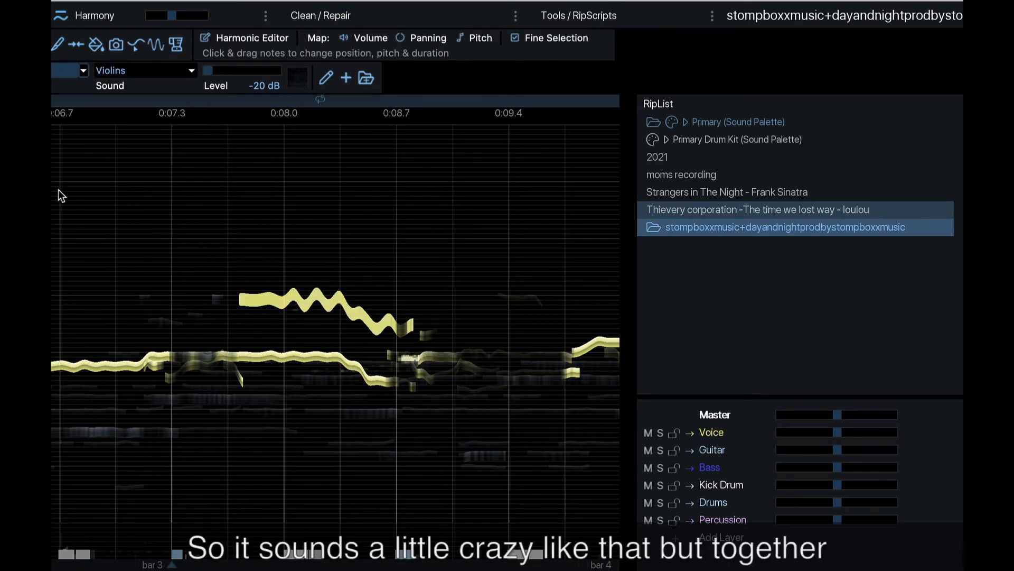
pyautogui.click(85, 193)
pyautogui.press('space')
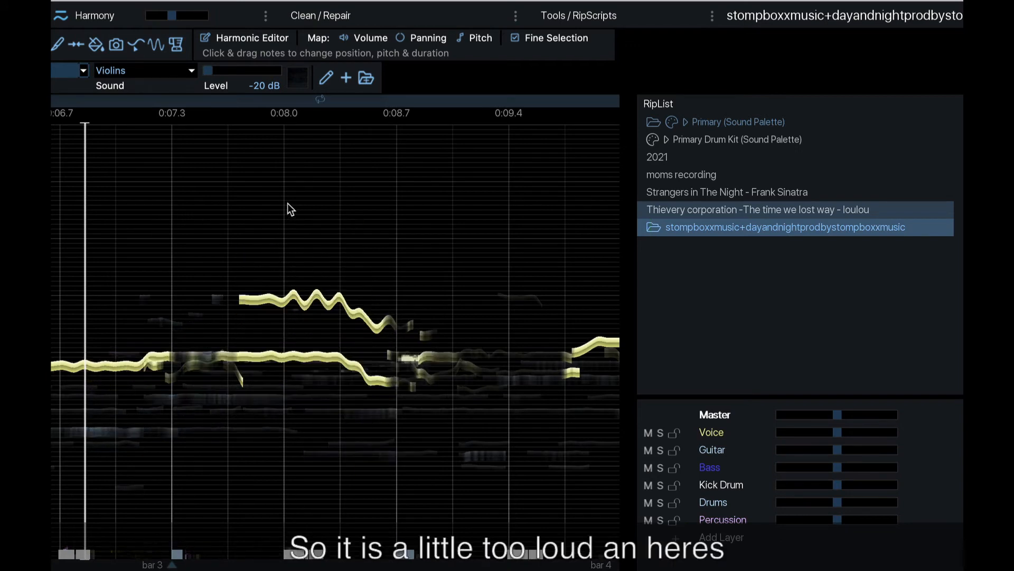
# Select the raised voice note near 0:08.0 and open the Volume Mapper, keeping the Custom preset.
pyautogui.click(262, 299)
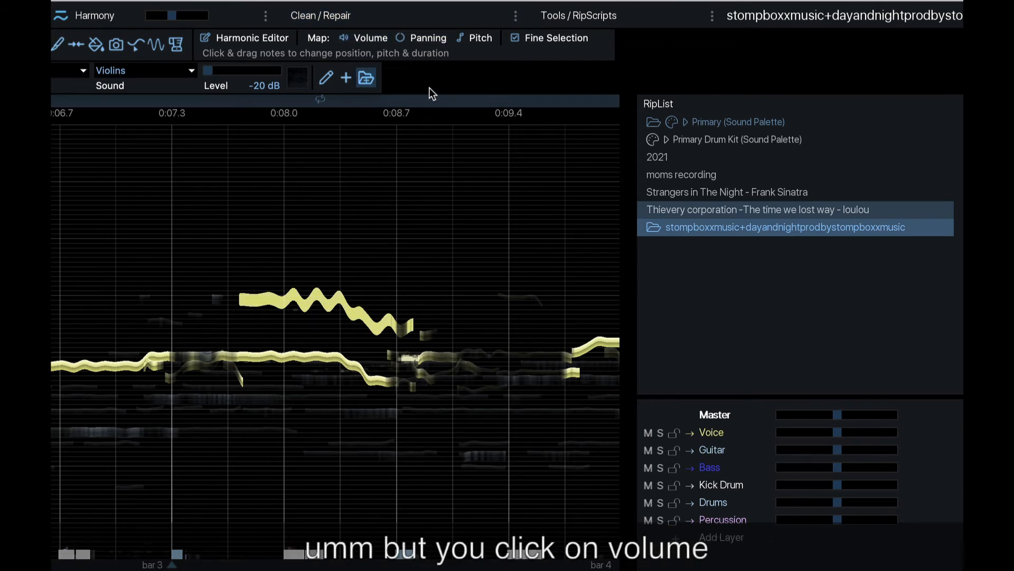
pyautogui.click(369, 38)
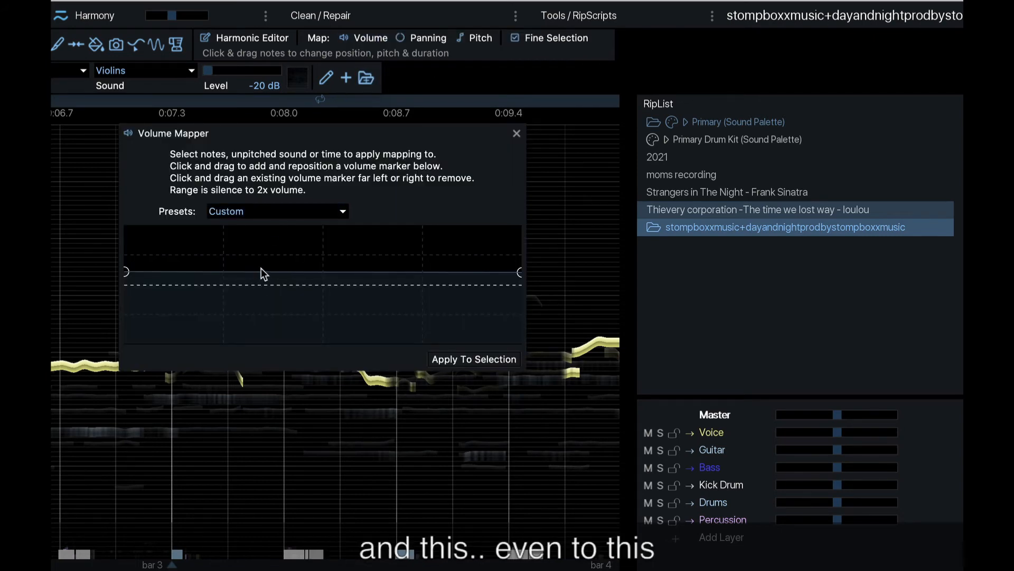
pyautogui.click(277, 213)
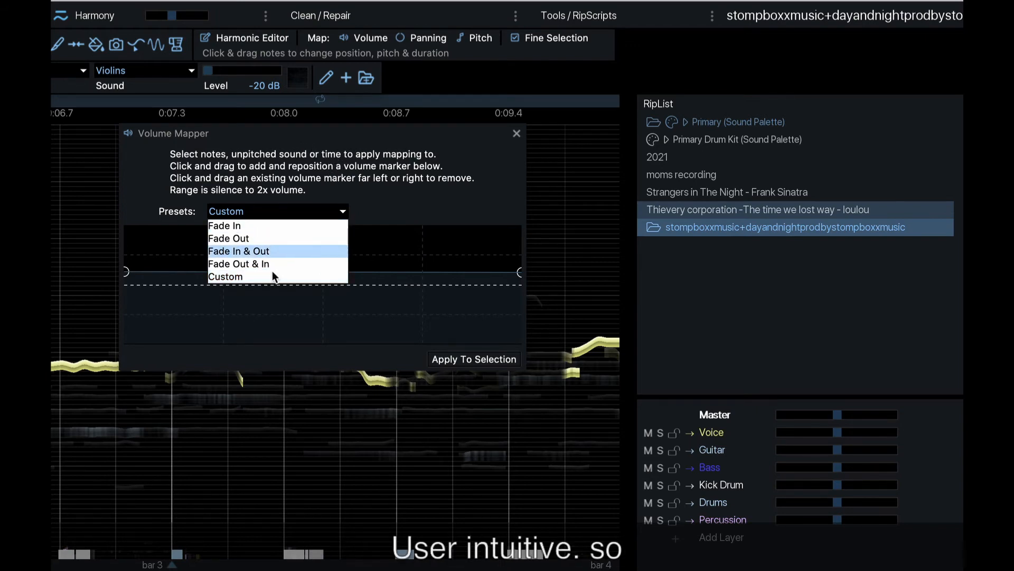
pyautogui.click(421, 182)
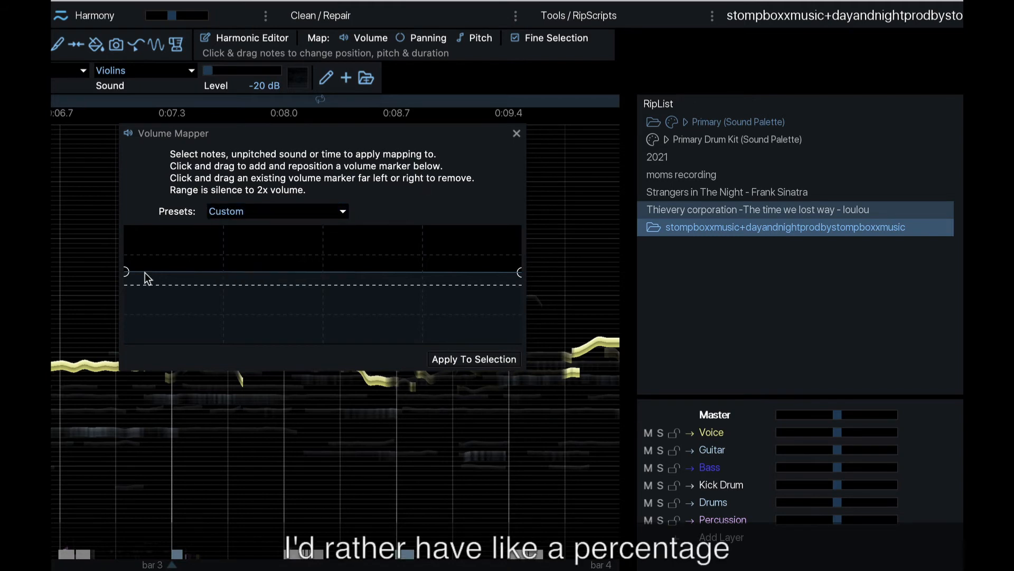
# Try reshaping the raised note's volume curve by adding markers, pulling them to maximum and silence, and removing extra ones.
pyautogui.moveTo(125, 272)
pyautogui.mouseDown()
pyautogui.moveTo(127, 299)
pyautogui.moveTo(132, 252)
pyautogui.moveTo(132, 331)
pyautogui.moveTo(141, 265)
pyautogui.moveTo(136, 277)
pyautogui.mouseUp()
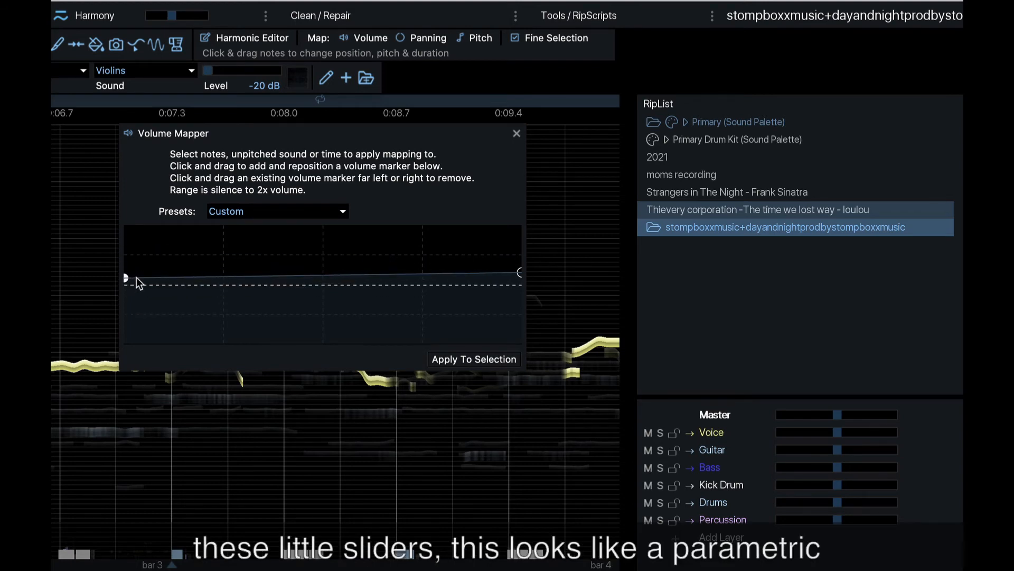
pyautogui.moveTo(268, 277)
pyautogui.mouseDown()
pyautogui.moveTo(267, 317)
pyautogui.moveTo(269, 305)
pyautogui.moveTo(319, 301)
pyautogui.moveTo(360, 249)
pyautogui.moveTo(417, 312)
pyautogui.moveTo(426, 296)
pyautogui.mouseUp()
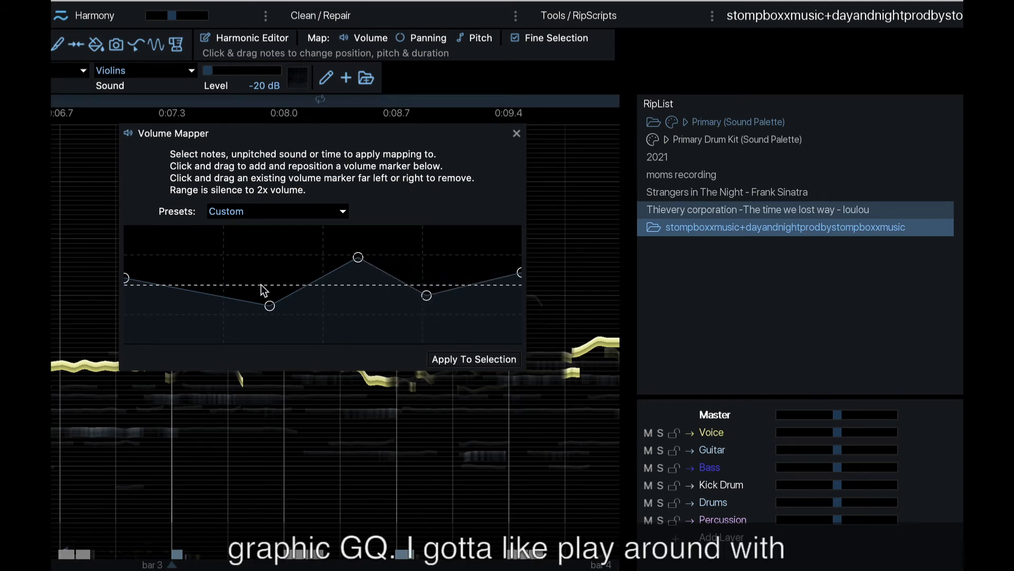
pyautogui.moveTo(261, 285)
pyautogui.mouseDown()
pyautogui.moveTo(248, 261)
pyautogui.moveTo(235, 261)
pyautogui.moveTo(223, 226)
pyautogui.mouseUp()
pyautogui.moveTo(358, 257); pyautogui.dragTo(380, 158)
pyautogui.moveTo(427, 295)
pyautogui.mouseDown()
pyautogui.moveTo(439, 220)
pyautogui.moveTo(439, 288)
pyautogui.moveTo(343, 565)
pyautogui.mouseUp()
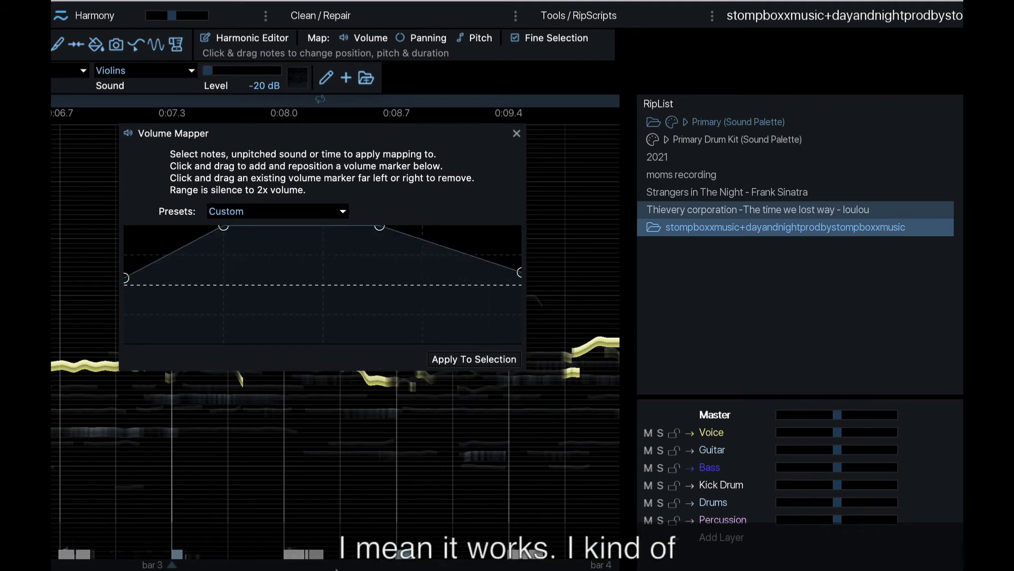
pyautogui.moveTo(382, 231); pyautogui.dragTo(353, 353)
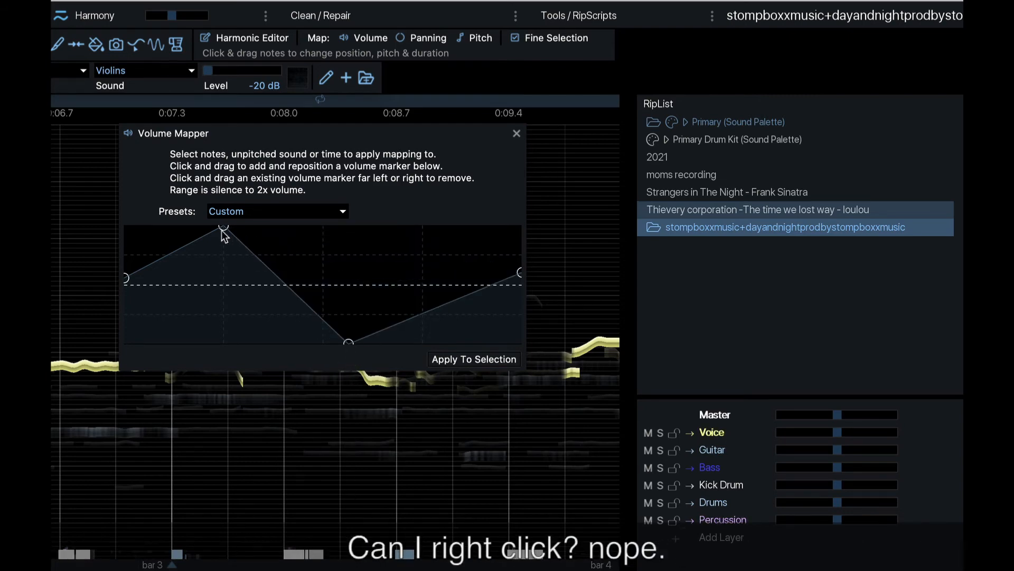
pyautogui.moveTo(223, 229); pyautogui.dragTo(238, 472)
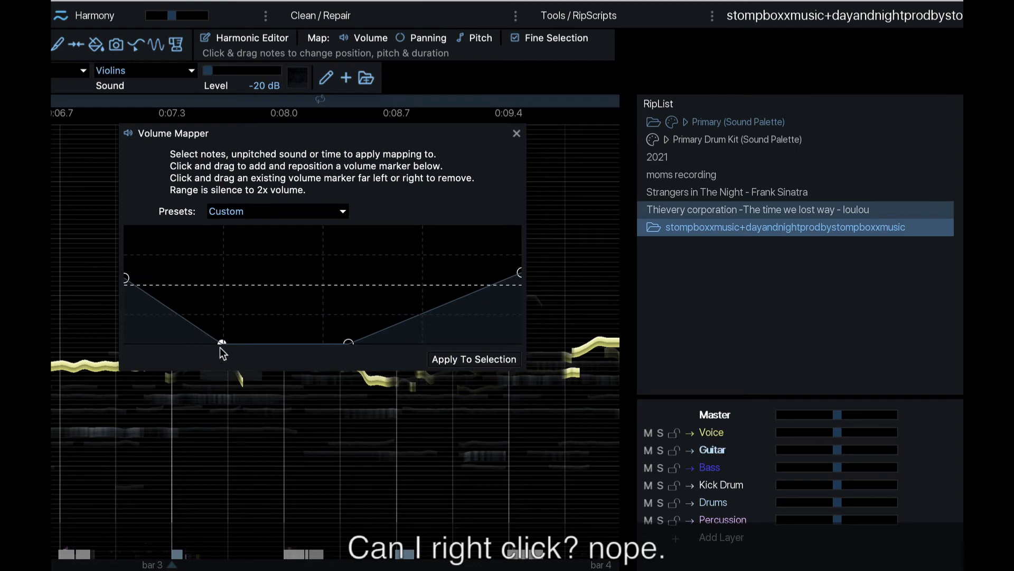
pyautogui.moveTo(223, 342)
pyautogui.mouseDown()
pyautogui.moveTo(239, 327)
pyautogui.moveTo(268, 343)
pyautogui.moveTo(277, 296)
pyautogui.moveTo(340, 211)
pyautogui.moveTo(369, 264)
pyautogui.mouseUp()
# Level the middle and both end volume markers slightly below the curve's dashed centre line.
pyautogui.moveTo(349, 346)
pyautogui.mouseDown()
pyautogui.moveTo(362, 201)
pyautogui.moveTo(356, 190)
pyautogui.moveTo(305, 186)
pyautogui.moveTo(251, 351)
pyautogui.moveTo(343, 343)
pyautogui.moveTo(340, 222)
pyautogui.moveTo(259, 354)
pyautogui.moveTo(292, 285)
pyautogui.moveTo(289, 343)
pyautogui.moveTo(347, 293)
pyautogui.moveTo(385, 346)
pyautogui.moveTo(327, 289)
pyautogui.moveTo(325, 302)
pyautogui.mouseUp()
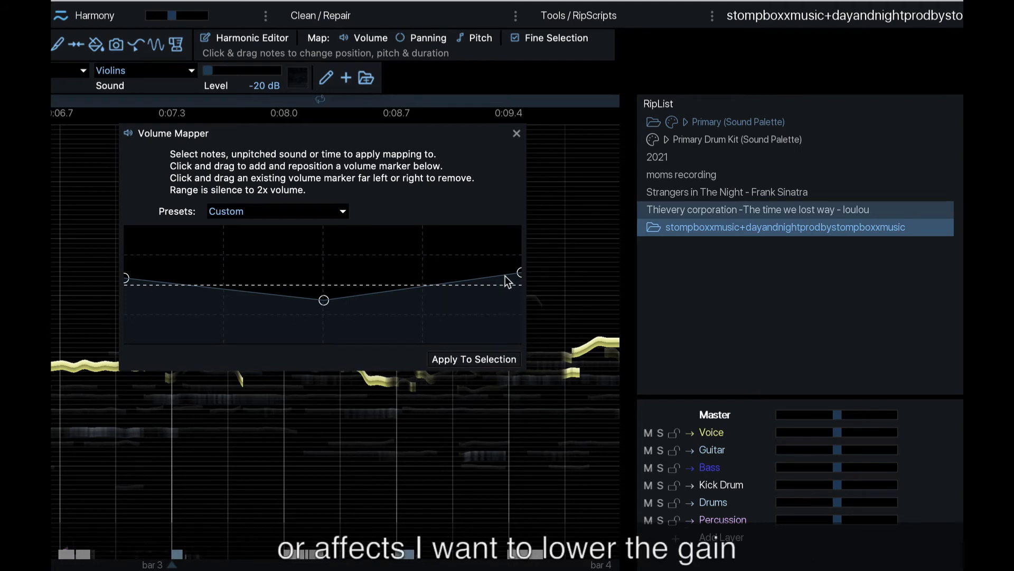
pyautogui.moveTo(521, 273); pyautogui.dragTo(520, 300)
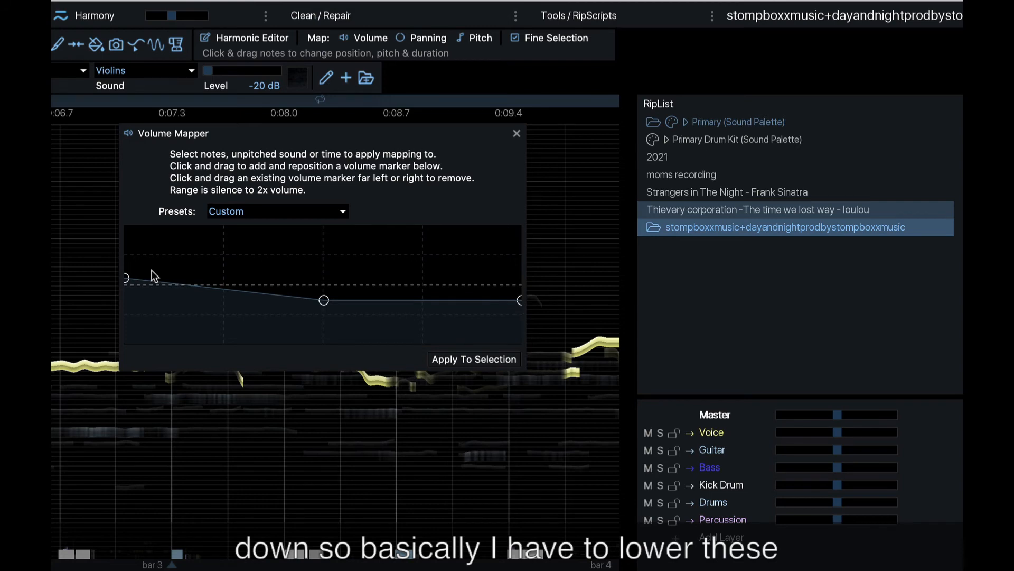
pyautogui.moveTo(125, 278); pyautogui.dragTo(125, 303)
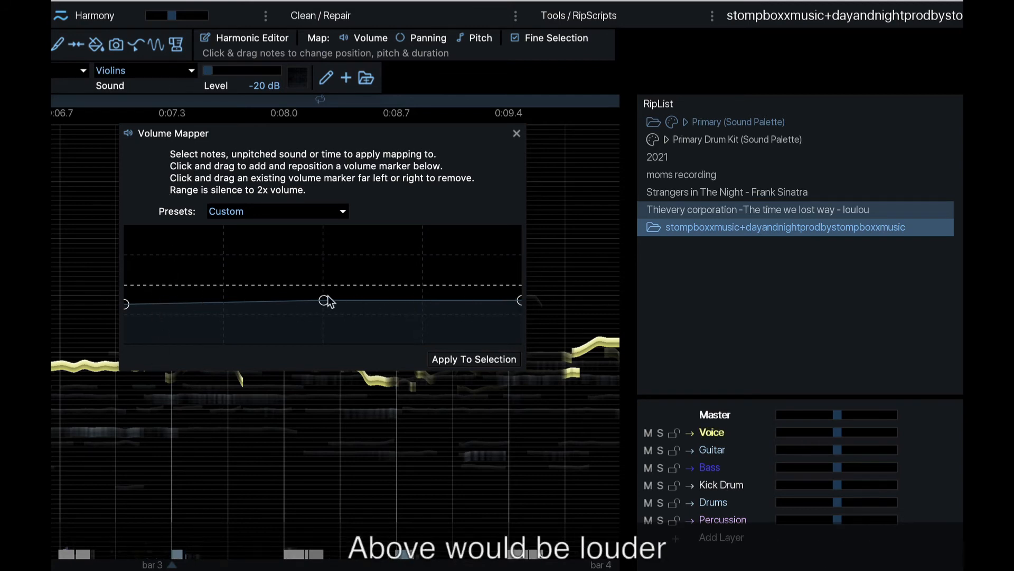
# Try swinging the middle volume marker above and below the centre line, and pull it and the start marker to silence.
pyautogui.moveTo(324, 300); pyautogui.dragTo(329, 269)
pyautogui.moveTo(315, 322)
pyautogui.mouseDown()
pyautogui.moveTo(324, 344)
pyautogui.moveTo(333, 296)
pyautogui.moveTo(310, 346)
pyautogui.moveTo(369, 361)
pyautogui.moveTo(424, 337)
pyautogui.moveTo(379, 340)
pyautogui.moveTo(465, 81)
pyautogui.mouseUp()
pyautogui.moveTo(429, 227)
pyautogui.mouseDown()
pyautogui.moveTo(449, 224)
pyautogui.moveTo(363, 240)
pyautogui.moveTo(337, 203)
pyautogui.moveTo(310, 344)
pyautogui.moveTo(330, 296)
pyautogui.moveTo(331, 305)
pyautogui.mouseUp()
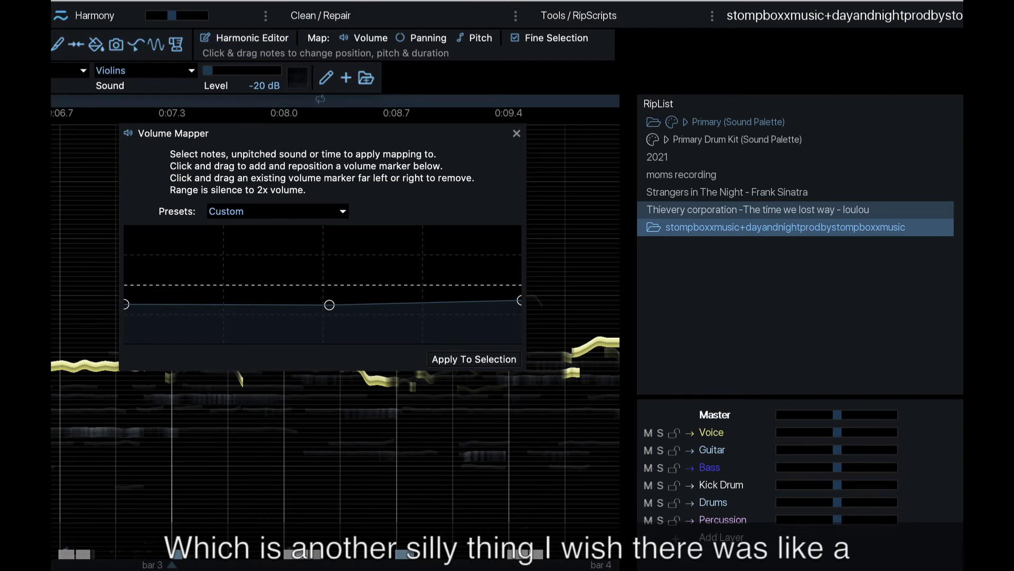
pyautogui.moveTo(330, 305); pyautogui.dragTo(315, 369)
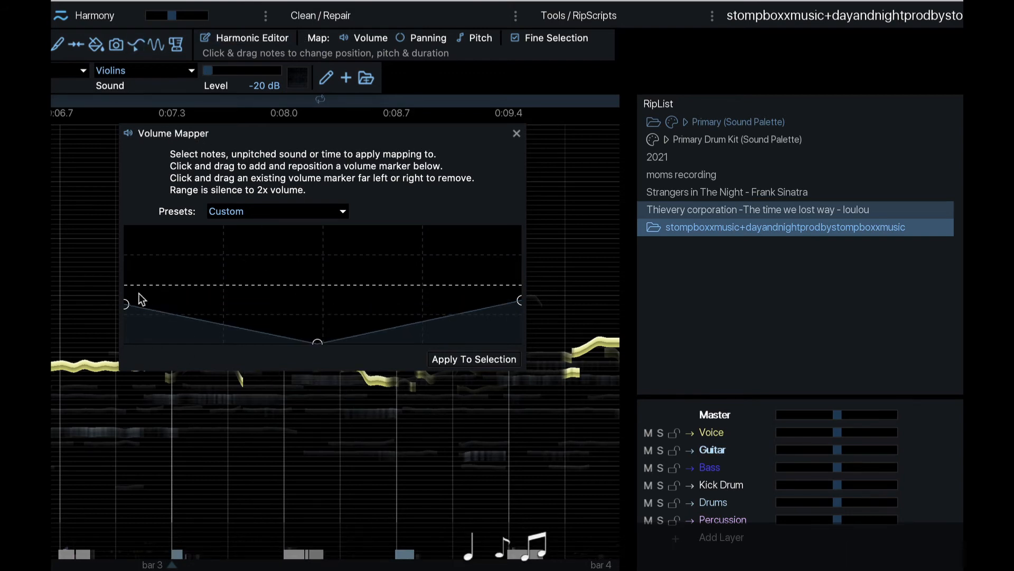
pyautogui.moveTo(117, 391); pyautogui.dragTo(113, 476)
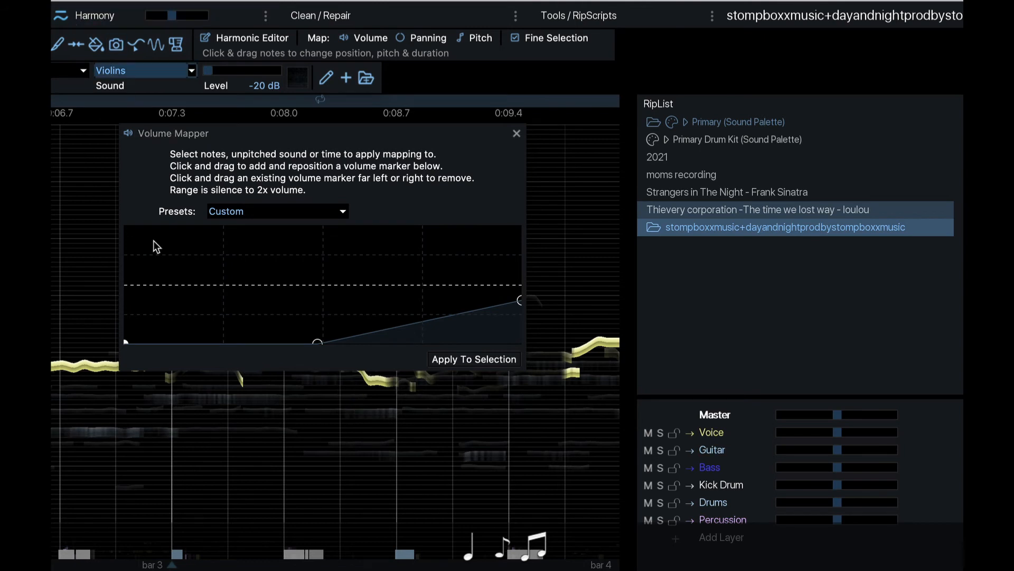
# Move the Volume Mapper off the raised note, level its three markers slightly below the centre line, and apply the curve to the note.
pyautogui.moveTo(211, 128); pyautogui.dragTo(482, 71)
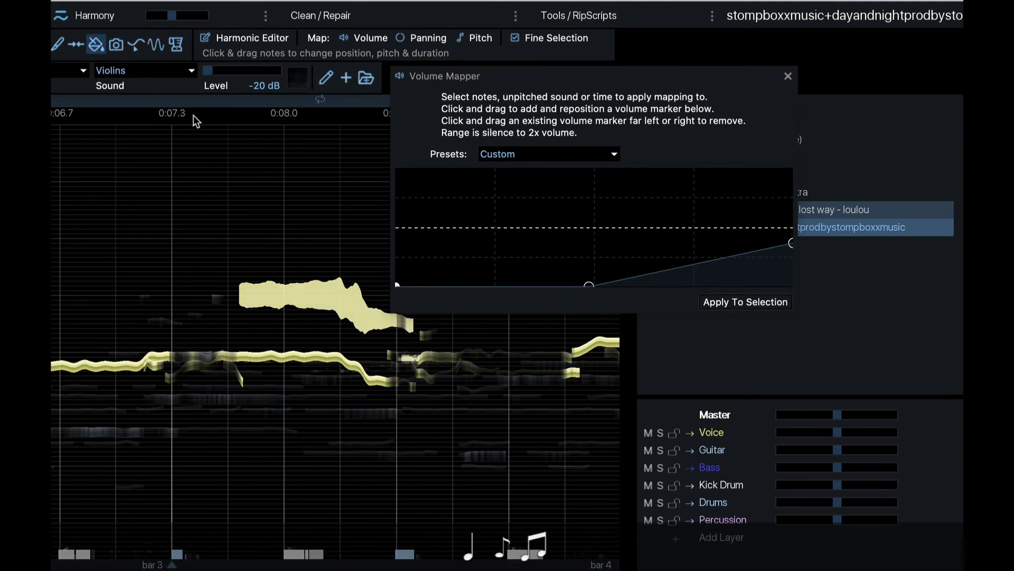
pyautogui.click(95, 43)
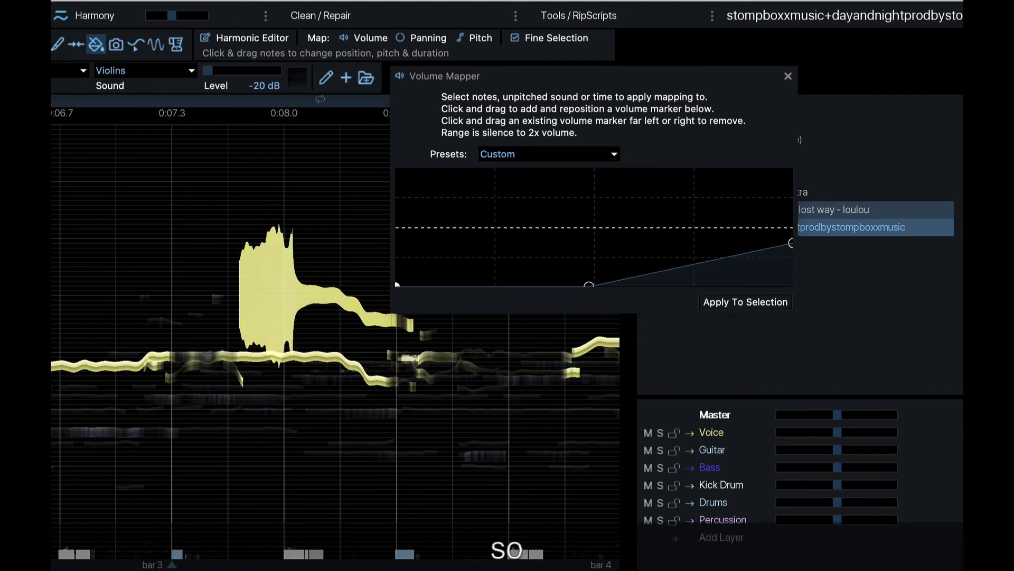
pyautogui.moveTo(396, 285); pyautogui.dragTo(419, 179)
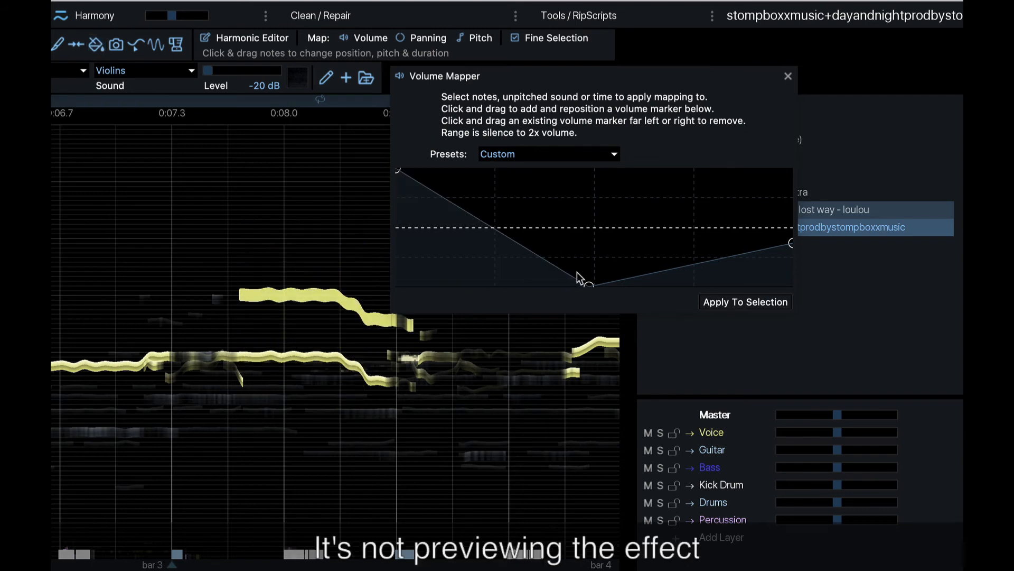
pyautogui.moveTo(590, 286); pyautogui.dragTo(585, 140)
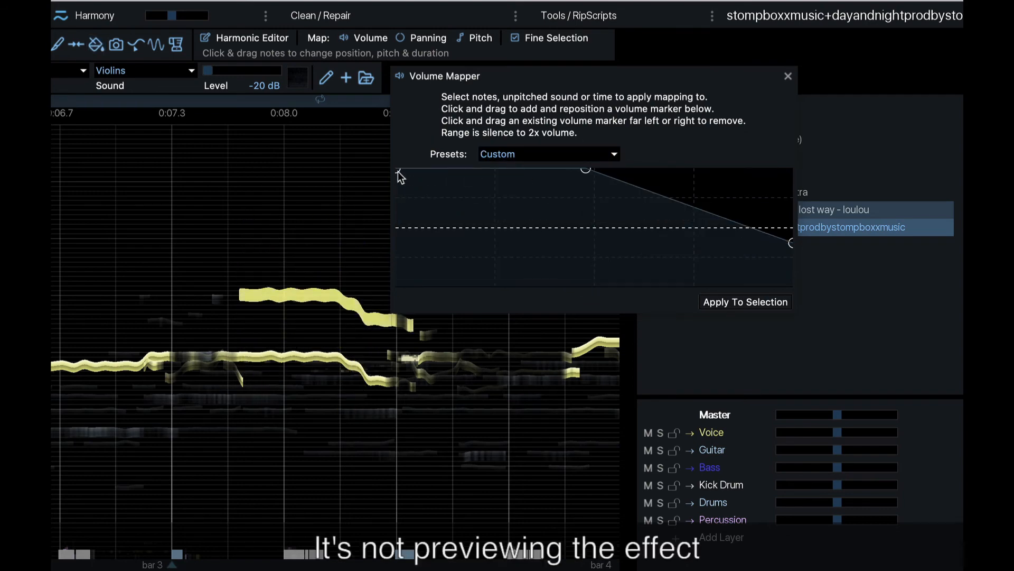
pyautogui.moveTo(397, 170); pyautogui.dragTo(401, 255)
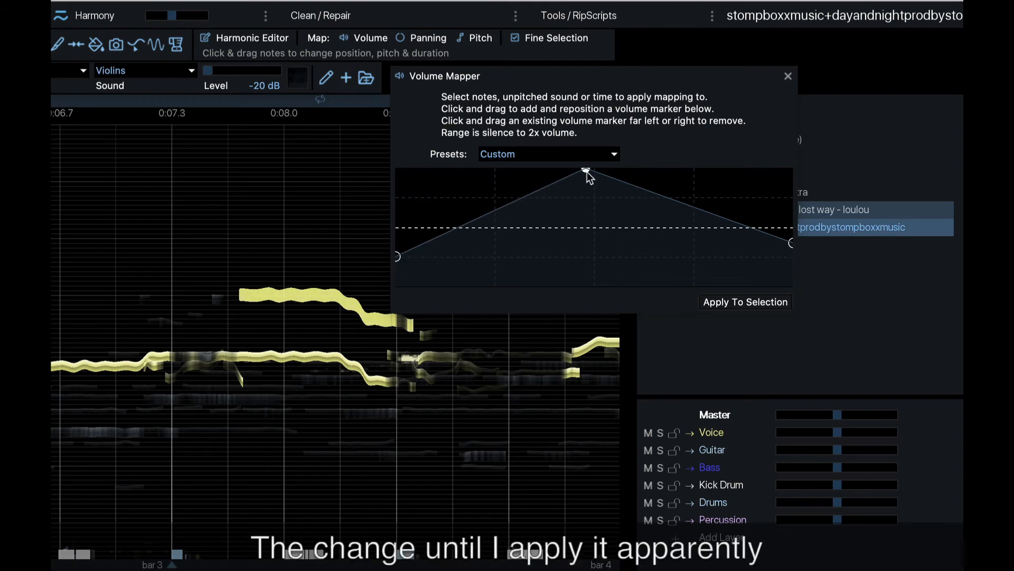
pyautogui.moveTo(588, 173)
pyautogui.mouseDown()
pyautogui.moveTo(581, 259)
pyautogui.moveTo(579, 245)
pyautogui.mouseUp()
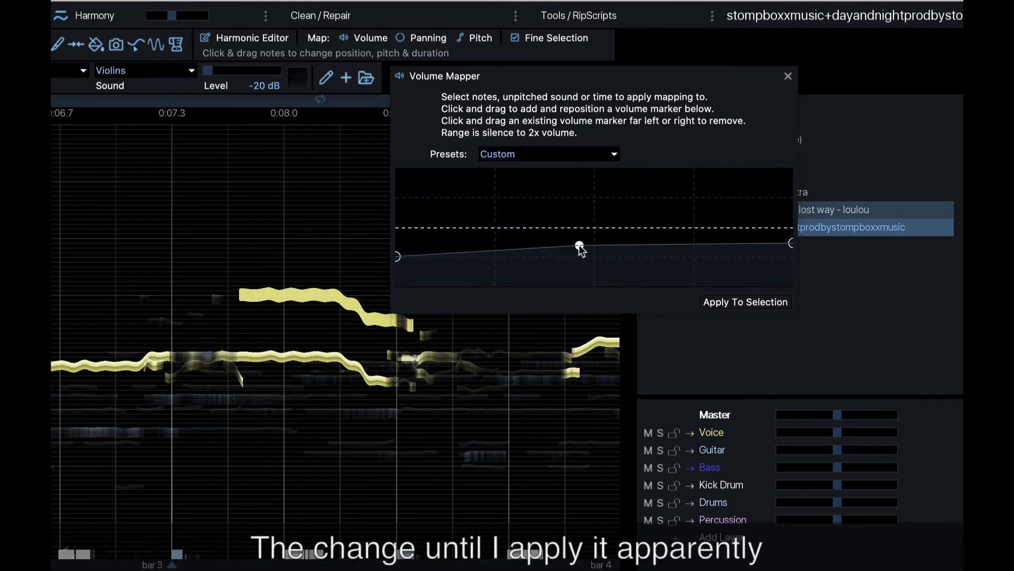
pyautogui.moveTo(399, 254); pyautogui.dragTo(400, 245)
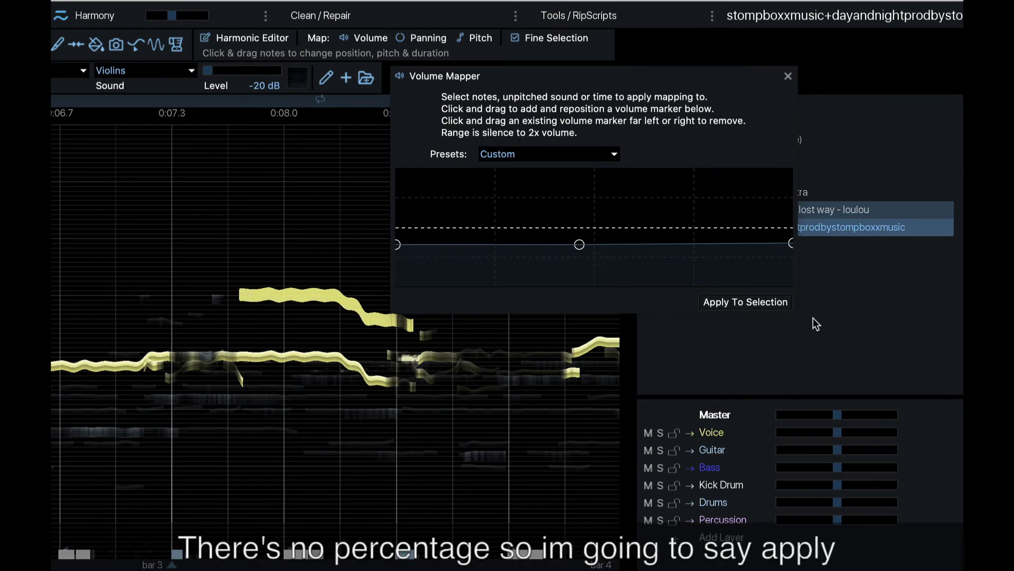
pyautogui.click(771, 303)
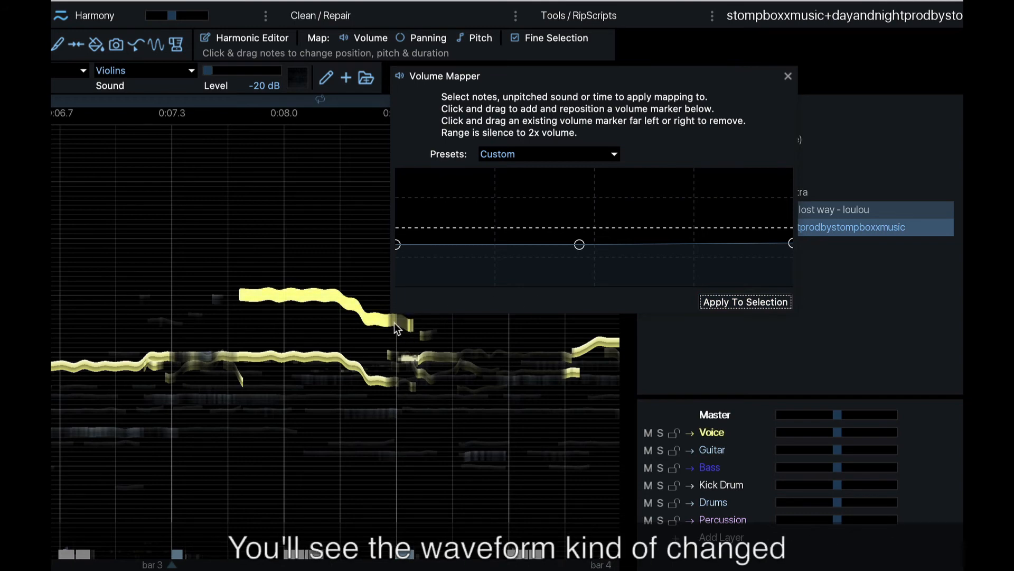
pyautogui.click(214, 195)
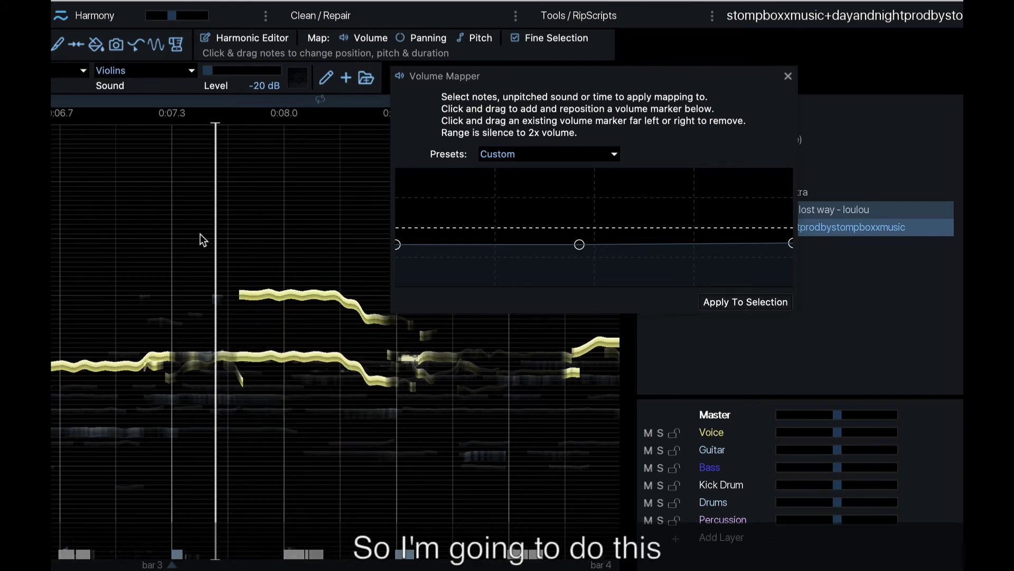
# Try applying a much quieter flat volume curve, set below the lower gridline, to the reselected raised note, and undo it.
pyautogui.click(283, 299)
pyautogui.click(398, 244)
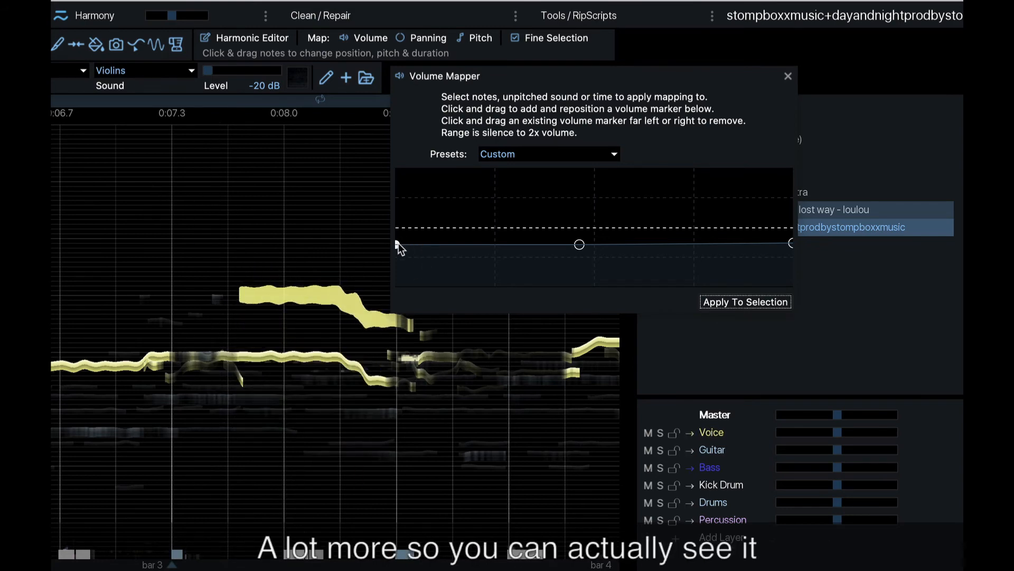
pyautogui.moveTo(399, 244); pyautogui.dragTo(397, 268)
pyautogui.moveTo(579, 245); pyautogui.dragTo(578, 275)
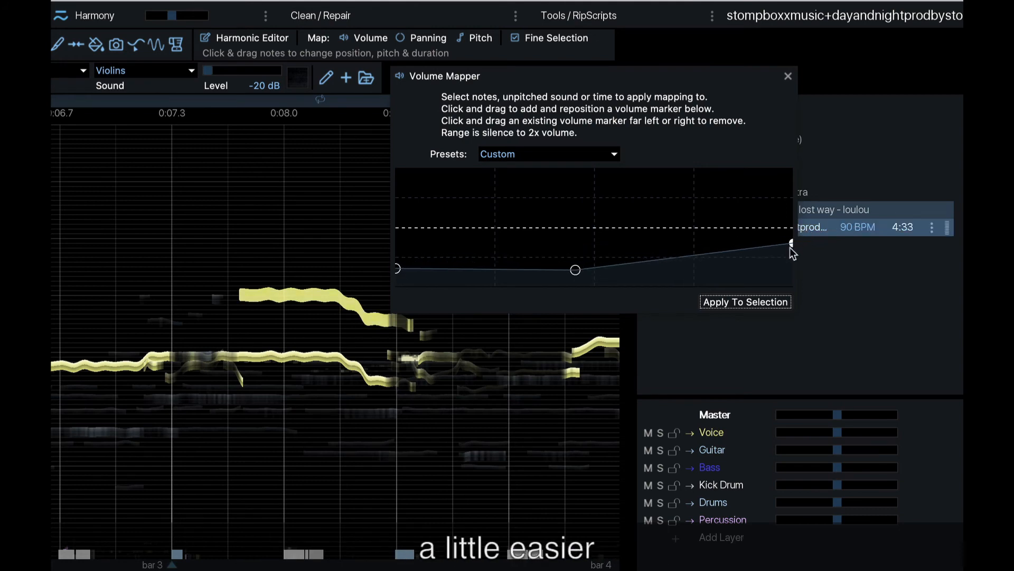
pyautogui.moveTo(790, 245); pyautogui.dragTo(788, 272)
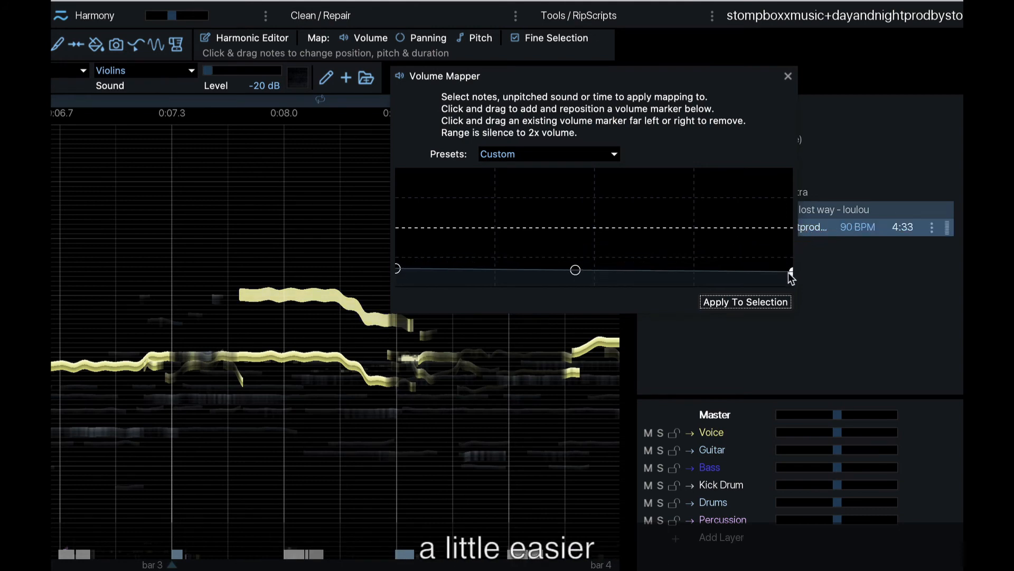
pyautogui.click(731, 301)
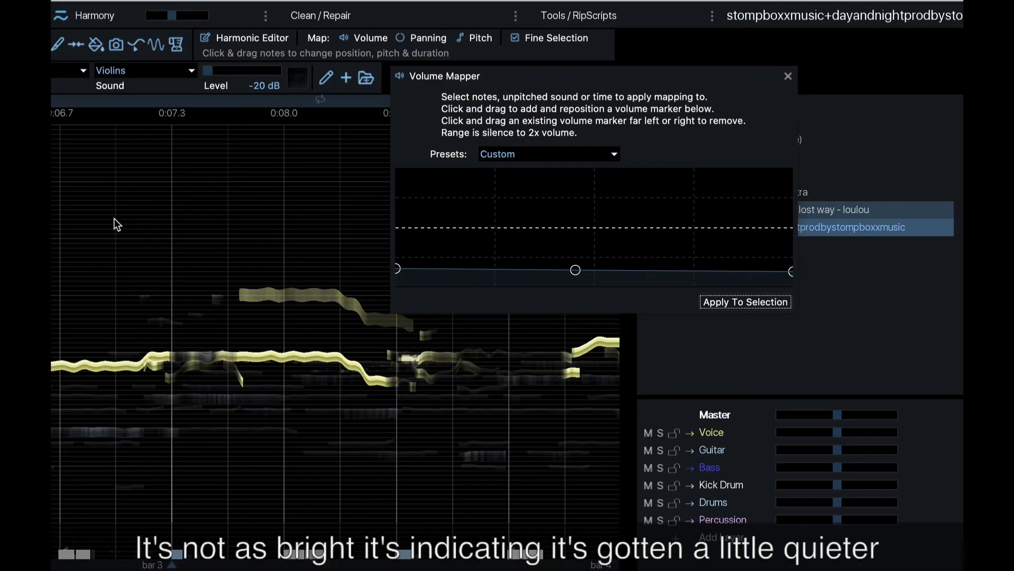
pyautogui.click(113, 215)
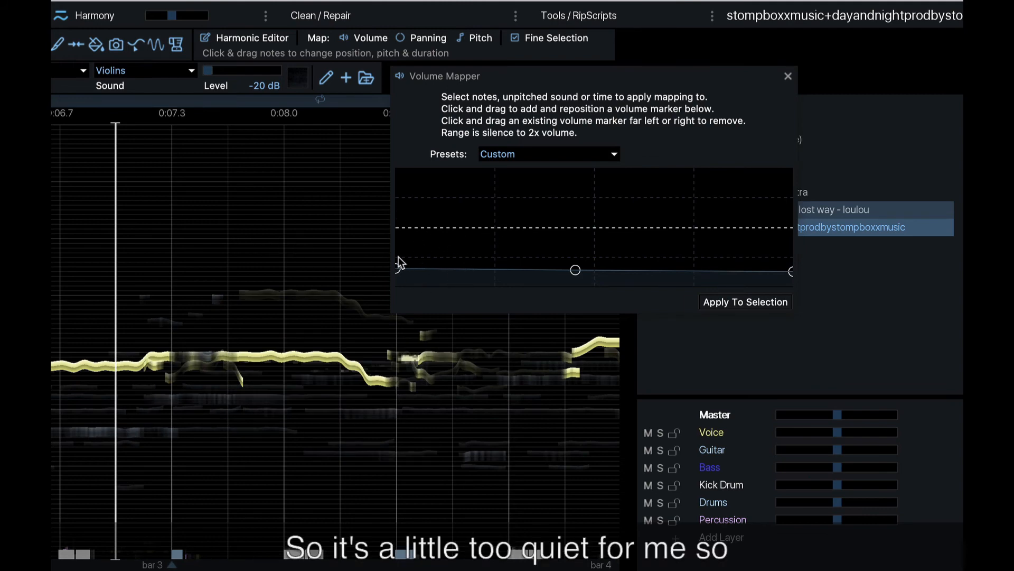
pyautogui.press('super+z')
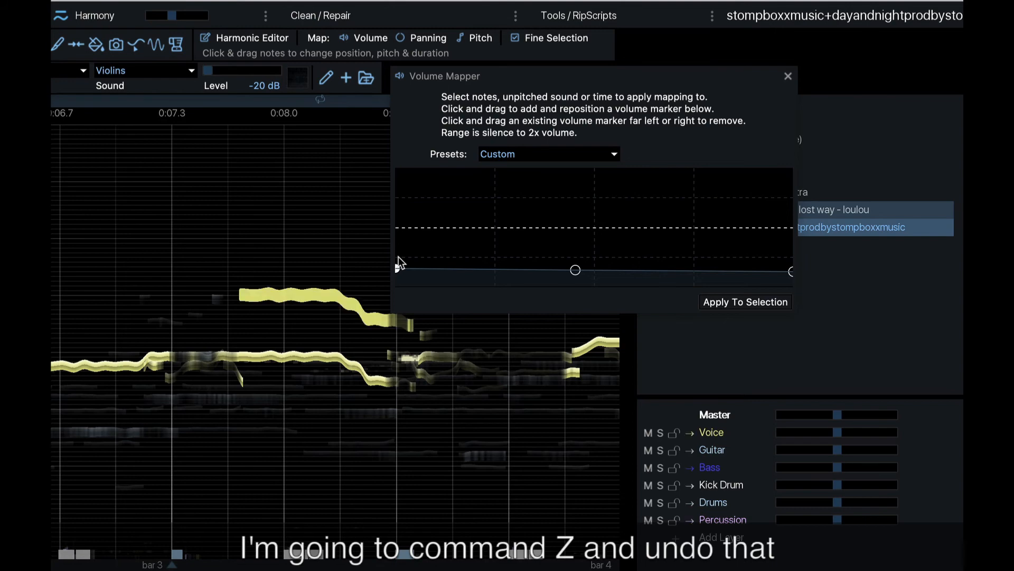
# Raise all three volume markers to the lower gridline, apply the curve to the raised note, and place the playhead ahead of it.
pyautogui.moveTo(395, 266); pyautogui.dragTo(395, 256)
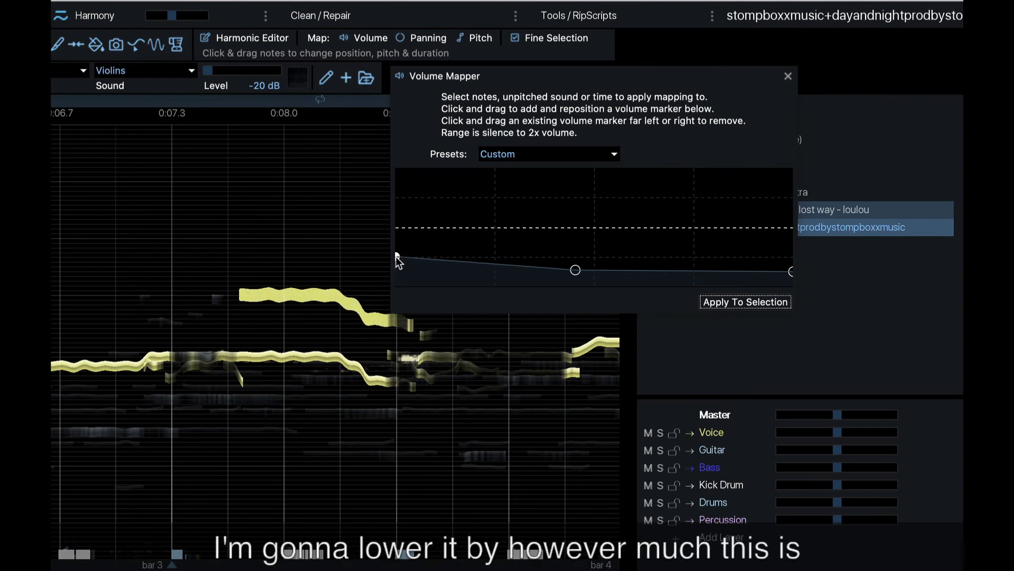
pyautogui.moveTo(583, 266); pyautogui.dragTo(577, 256)
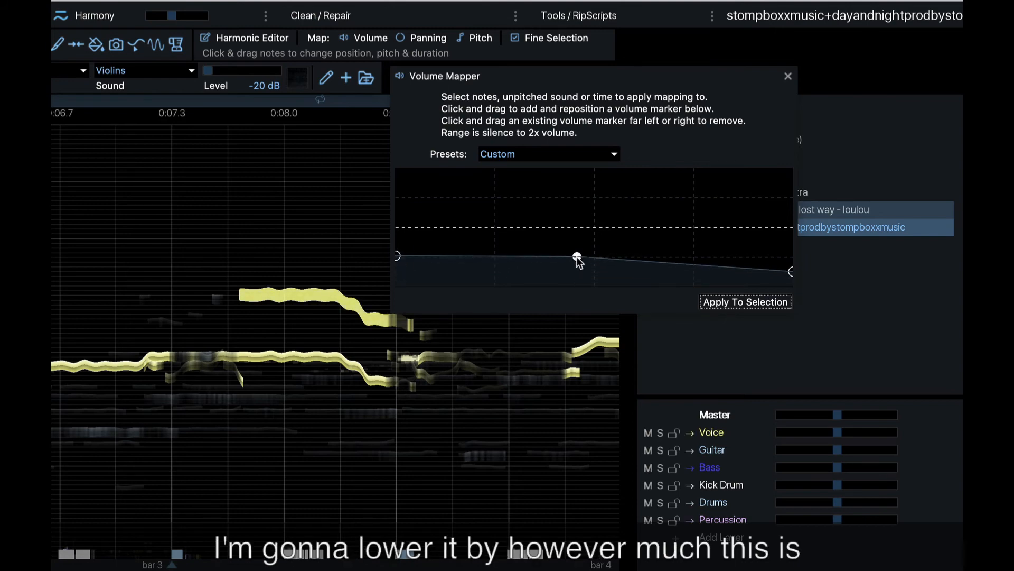
pyautogui.moveTo(792, 270); pyautogui.dragTo(792, 256)
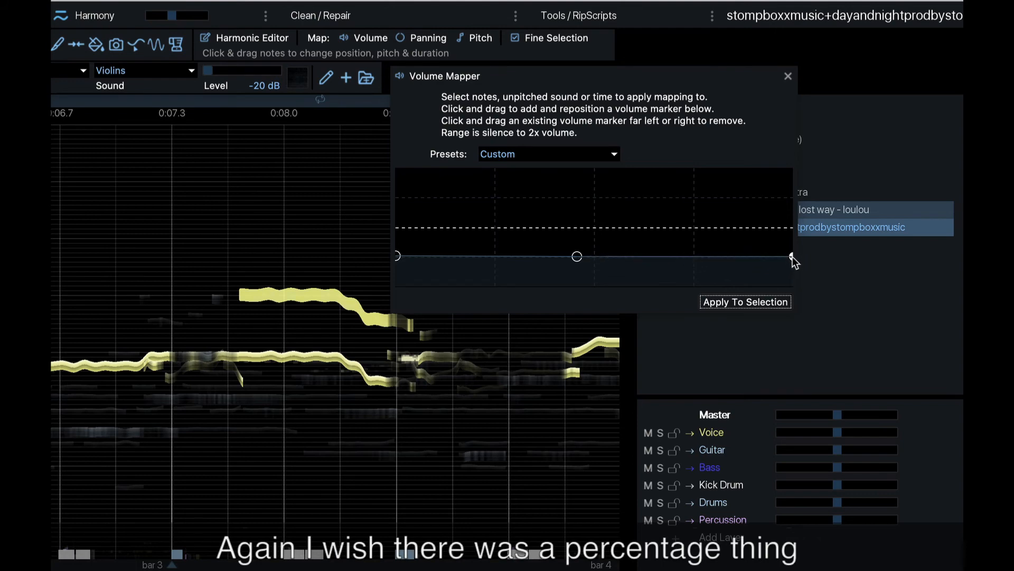
pyautogui.click(733, 305)
pyautogui.click(133, 217)
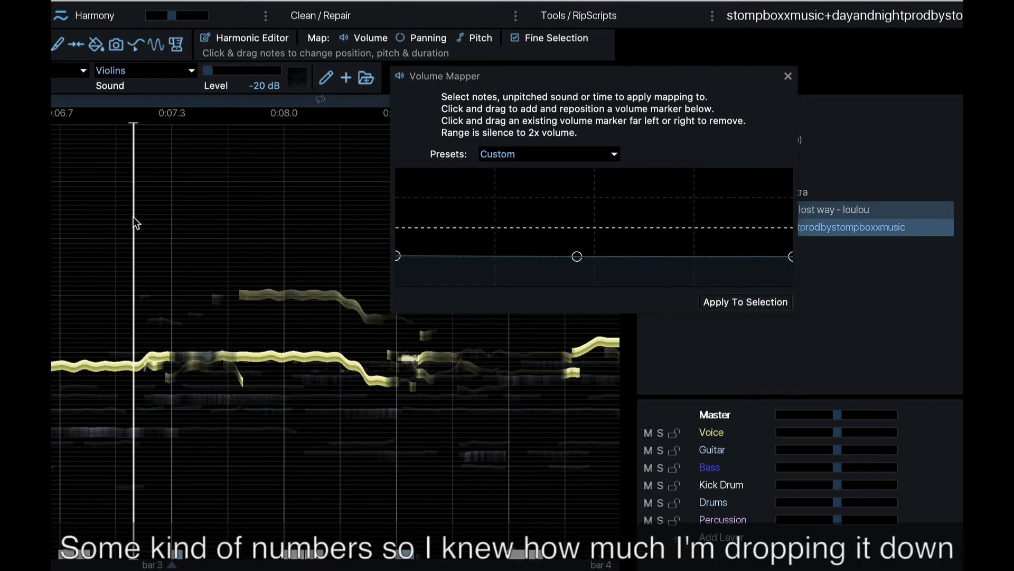
pyautogui.click(228, 226)
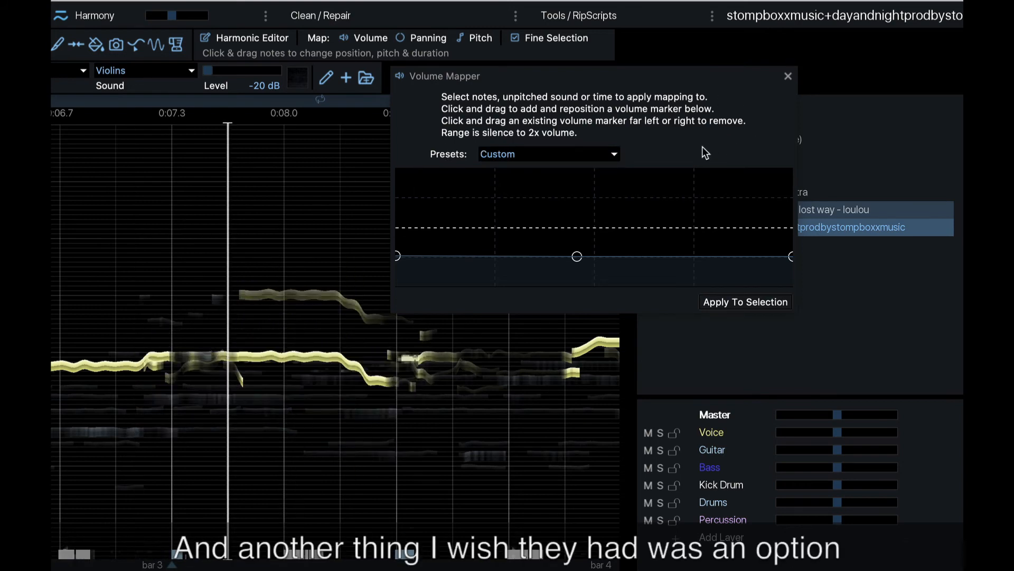
# Check the Volume Mapper presets for an additional custom slot, keeping Custom and raising the middle marker to maximum.
pyautogui.click(614, 152)
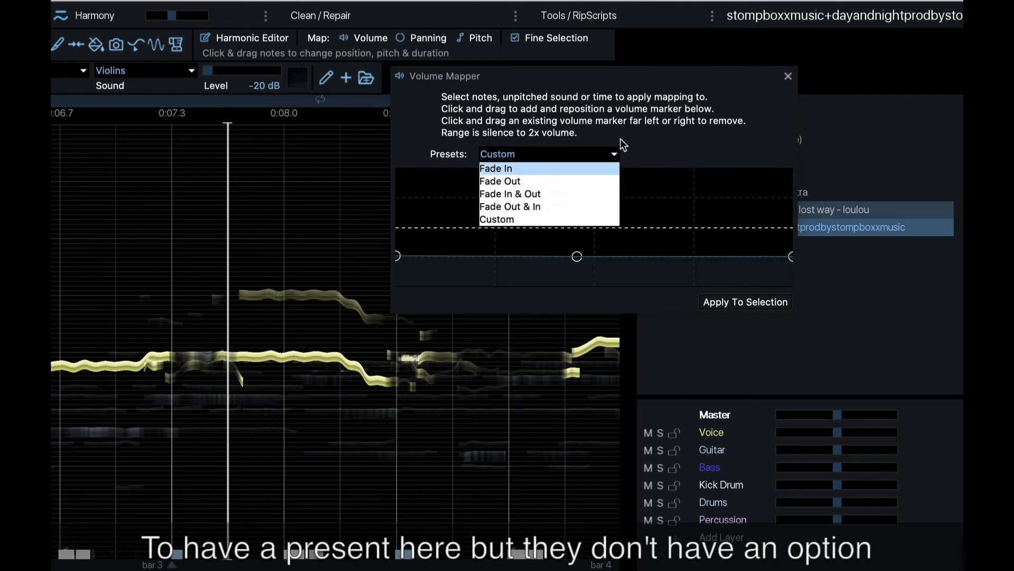
pyautogui.click(515, 219)
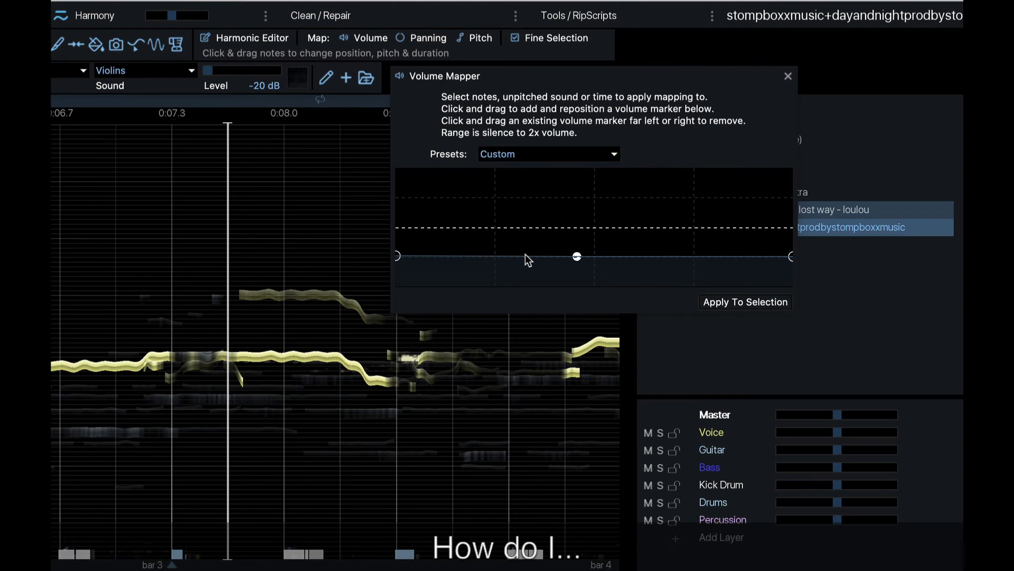
pyautogui.click(612, 153)
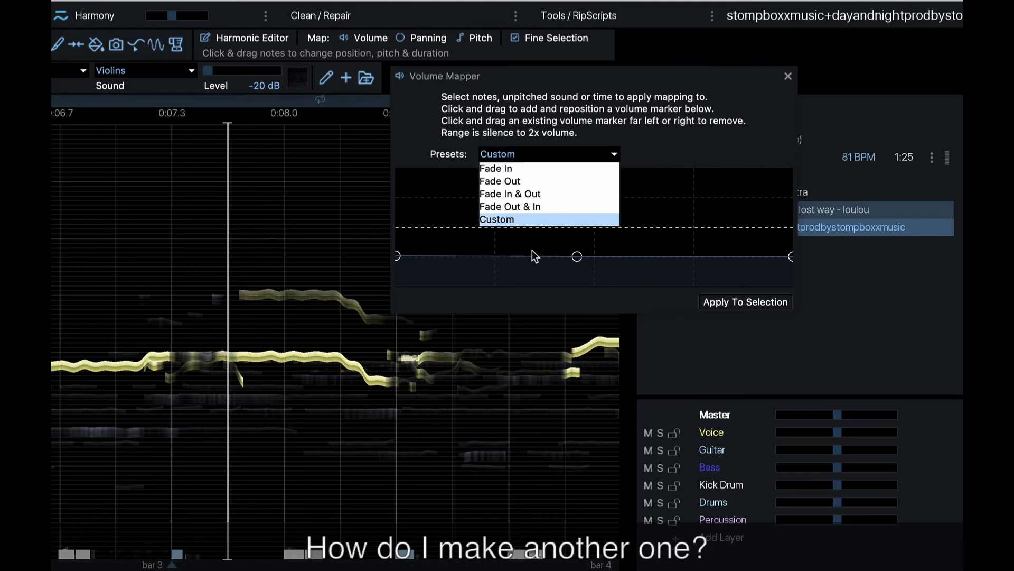
pyautogui.moveTo(577, 256); pyautogui.dragTo(599, 166)
pyautogui.click(600, 154)
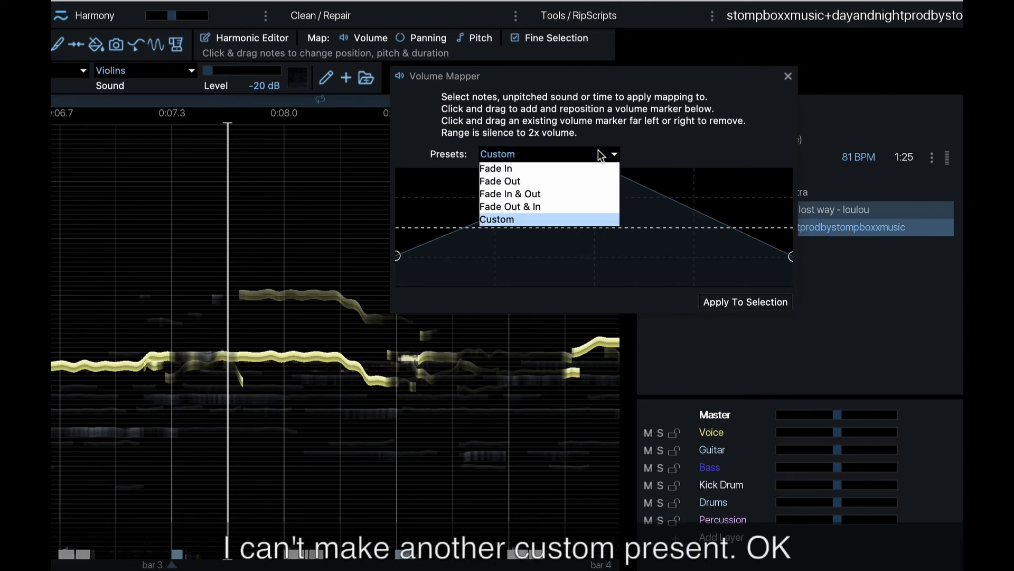
# Lower the middle marker, add more markers forming several peaks and dips in the custom volume curve, and check the preset list.
pyautogui.click(614, 154)
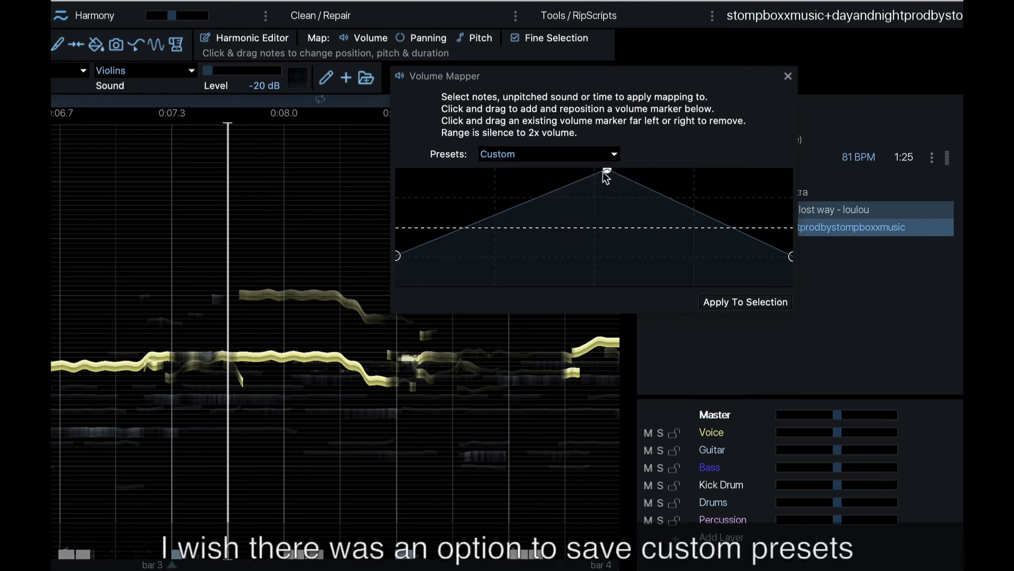
pyautogui.moveTo(607, 172)
pyautogui.mouseDown()
pyautogui.moveTo(547, 288)
pyautogui.moveTo(550, 270)
pyautogui.mouseUp()
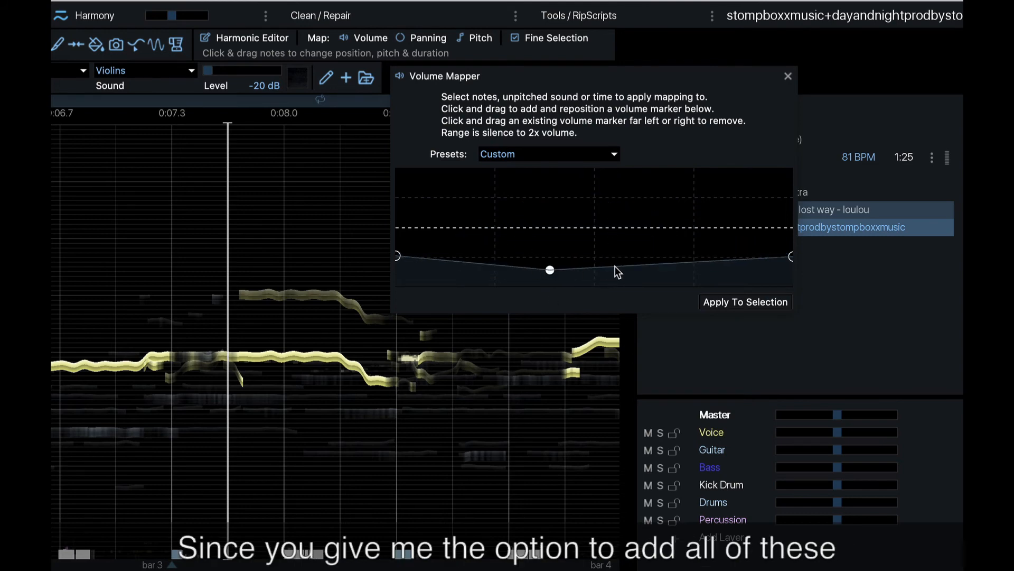
pyautogui.moveTo(616, 264)
pyautogui.mouseDown()
pyautogui.moveTo(579, 234)
pyautogui.moveTo(627, 192)
pyautogui.moveTo(646, 264)
pyautogui.moveTo(679, 187)
pyautogui.mouseUp()
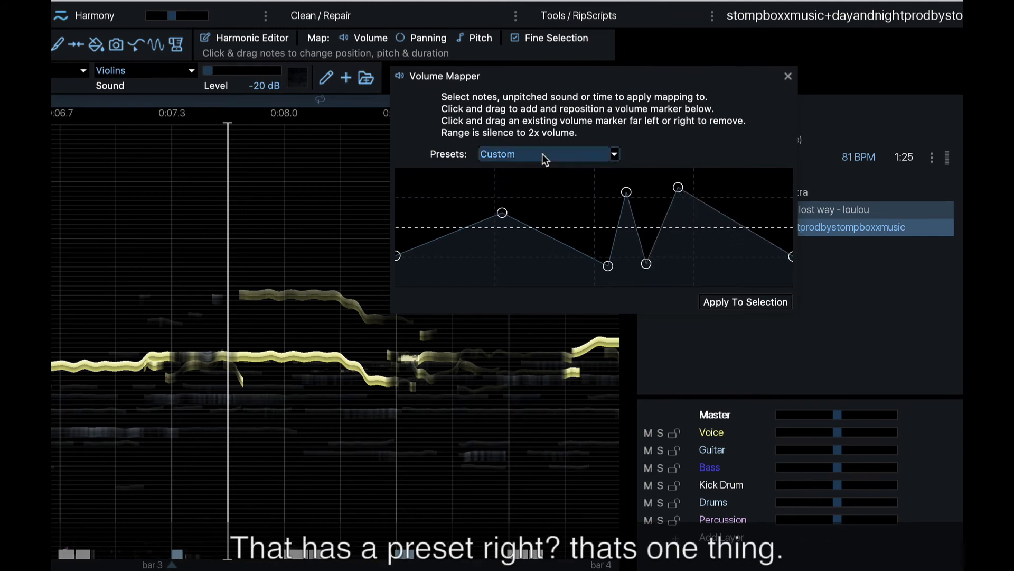
pyautogui.click(544, 154)
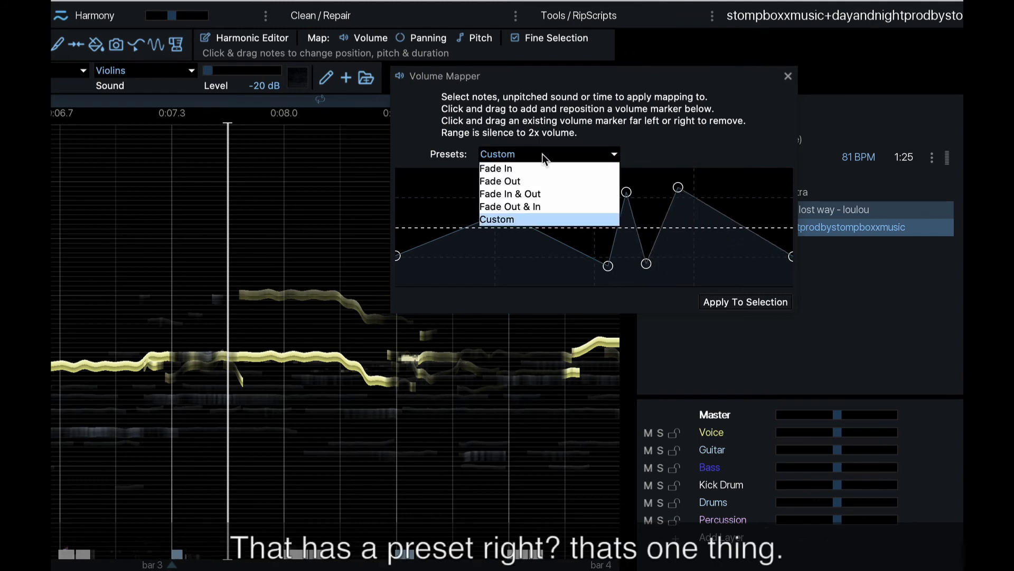
pyautogui.click(694, 157)
# Reshape the custom volume curve by removing one dip marker and moving the remaining inner markers closer to the centre line.
pyautogui.moveTo(607, 265)
pyautogui.mouseDown()
pyautogui.moveTo(576, 228)
pyautogui.moveTo(646, 65)
pyautogui.mouseUp()
pyautogui.moveTo(624, 192); pyautogui.dragTo(595, 42)
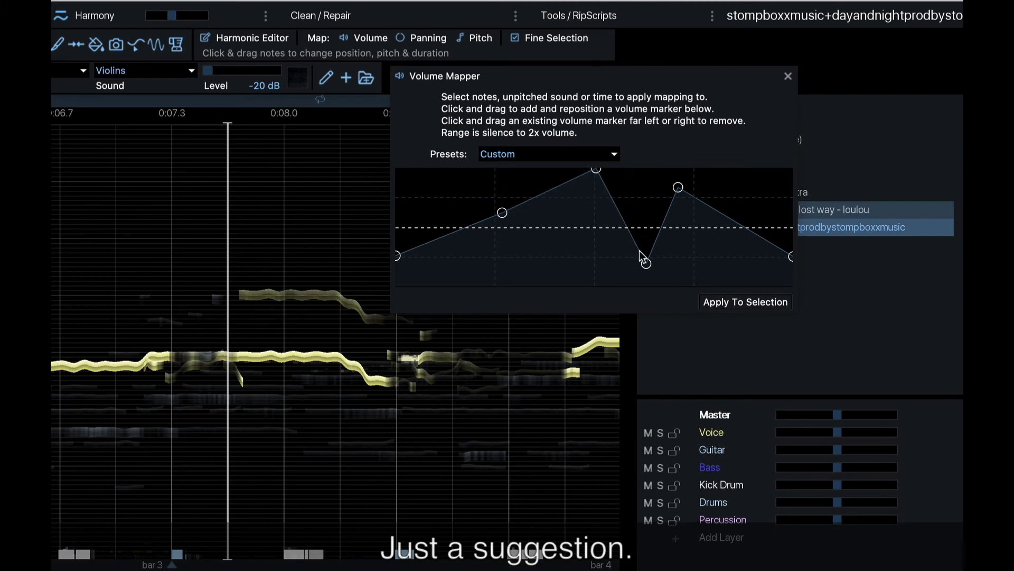
pyautogui.moveTo(639, 251); pyautogui.dragTo(651, 39)
pyautogui.moveTo(648, 170); pyautogui.dragTo(618, 285)
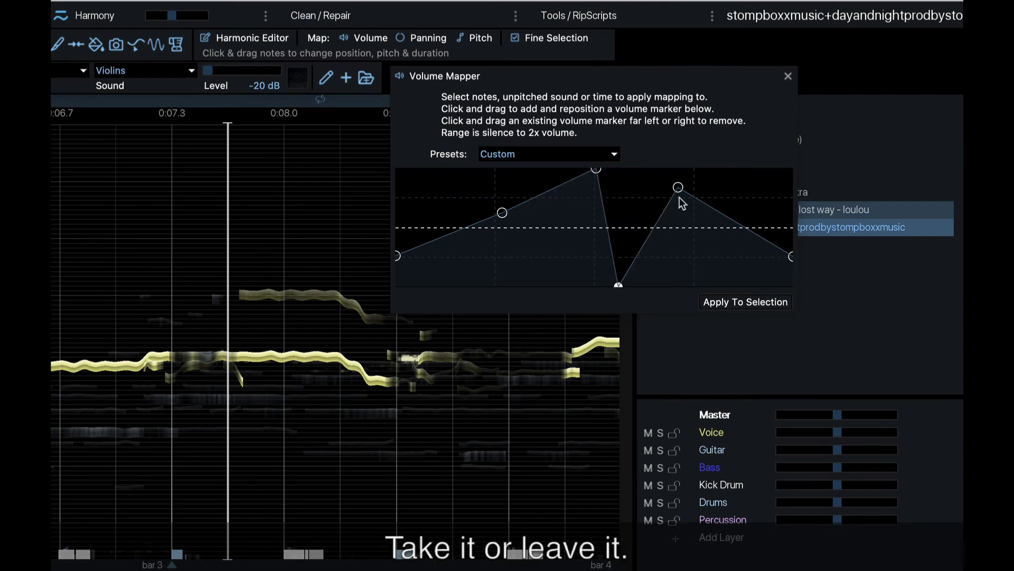
pyautogui.moveTo(679, 188); pyautogui.dragTo(640, 286)
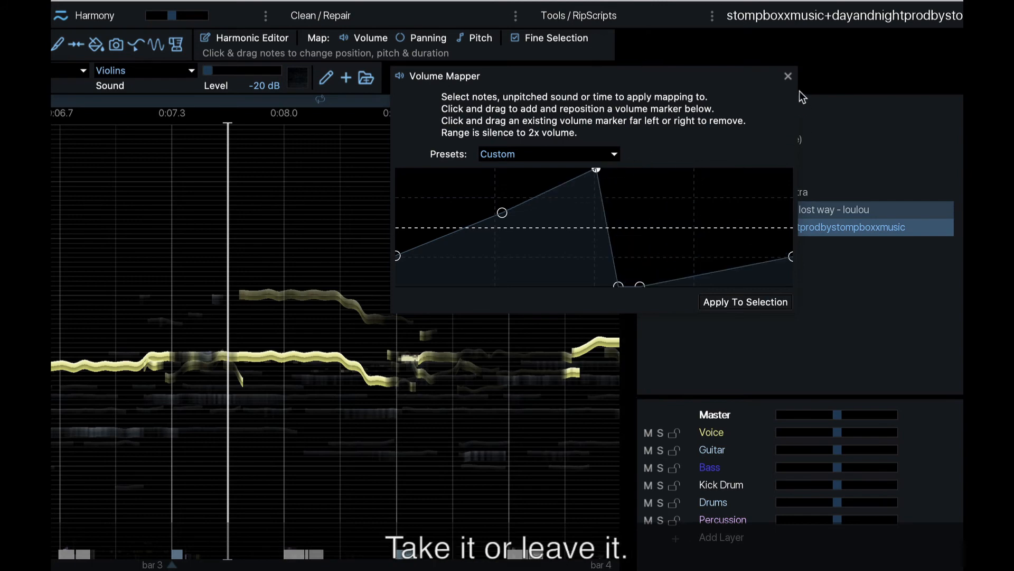
pyautogui.moveTo(641, 287); pyautogui.dragTo(670, 238)
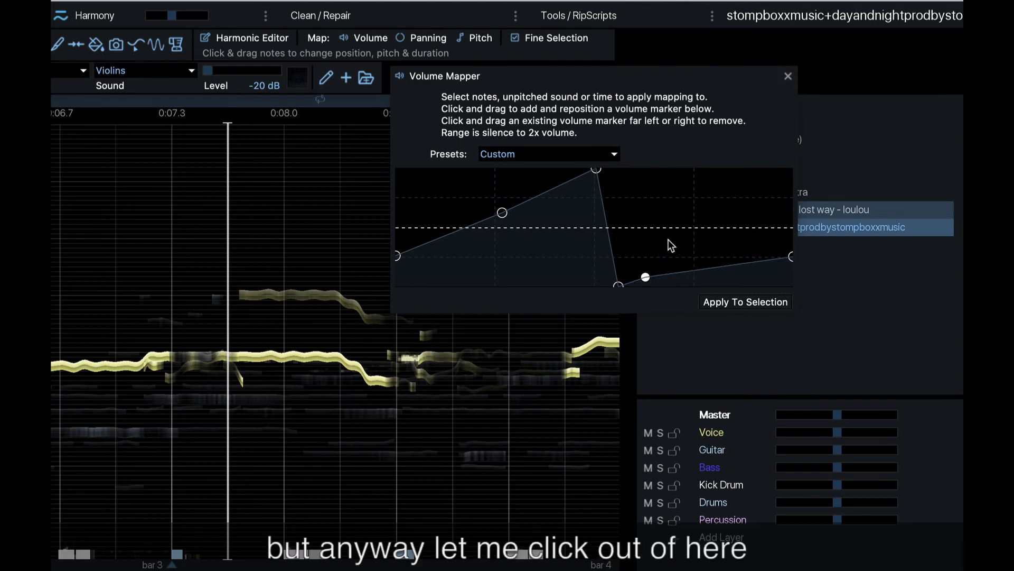
pyautogui.moveTo(617, 286); pyautogui.dragTo(633, 240)
pyautogui.moveTo(596, 169); pyautogui.dragTo(585, 219)
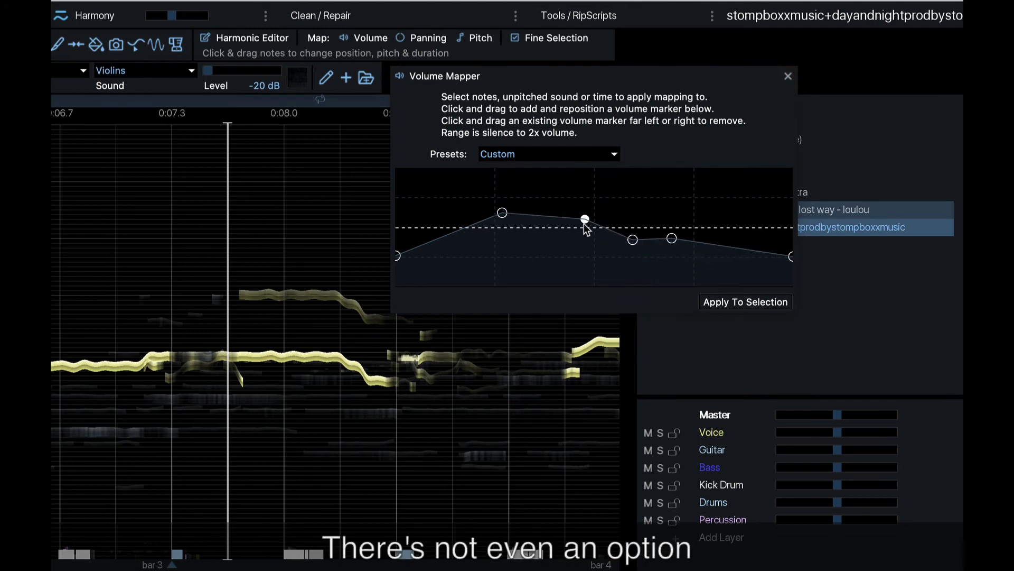
# Check the Volume Mapper presets for a default option, keeping Custom, and close the mapper without applying the curve.
pyautogui.click(613, 154)
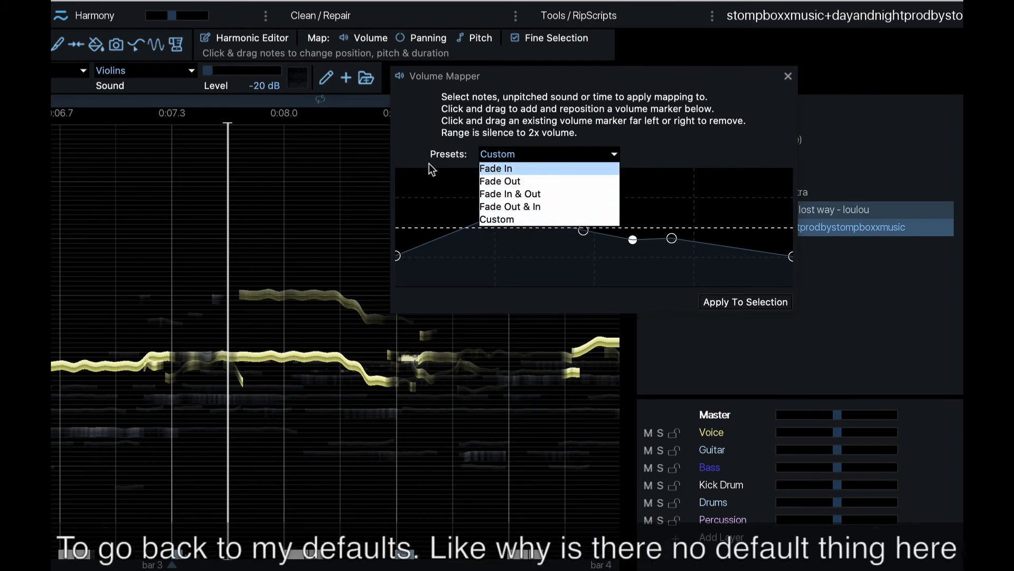
pyautogui.click(742, 126)
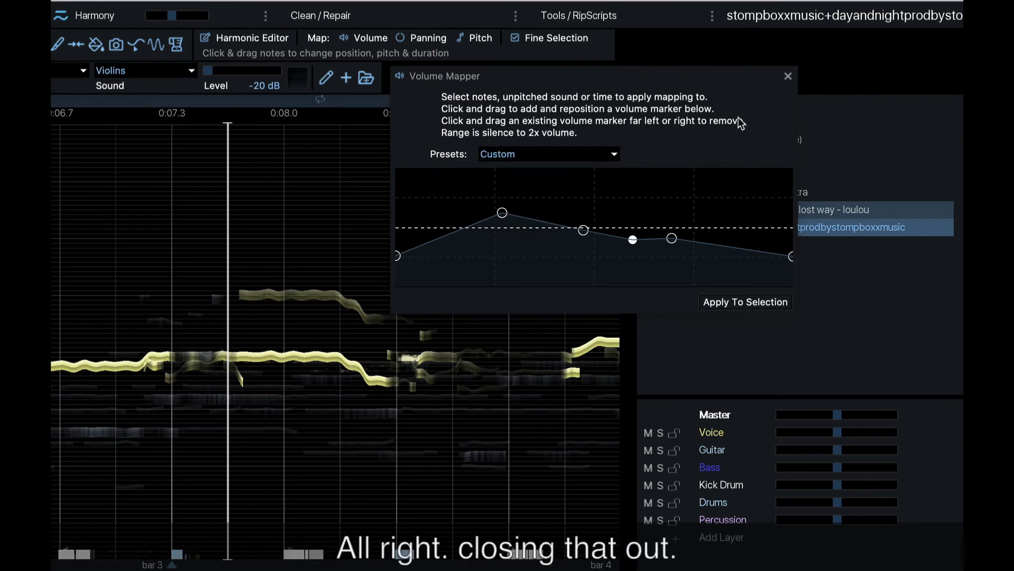
pyautogui.click(789, 76)
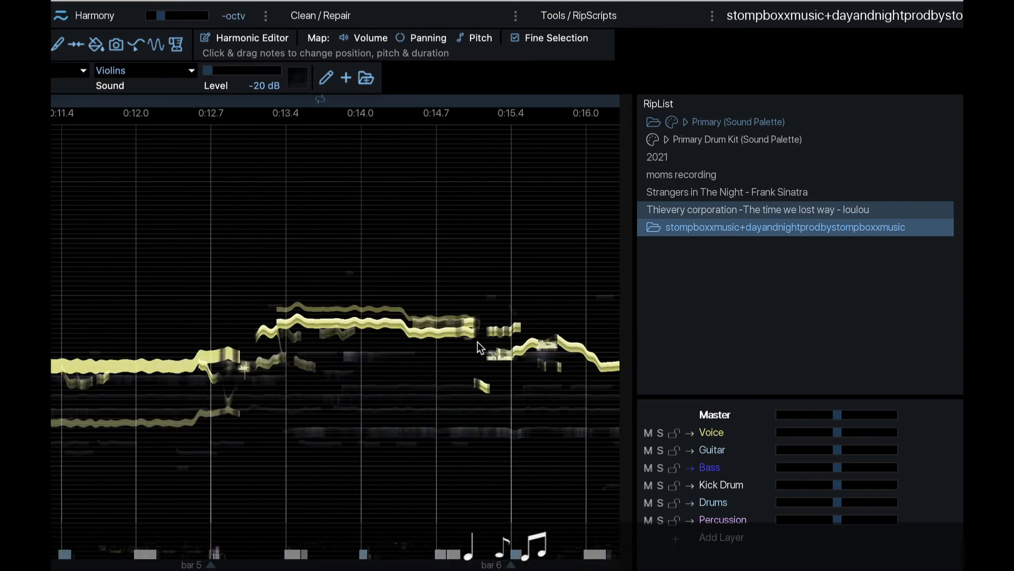
# Try adding a +3rd harmony to the vocal phrase between about 0:16 and 0:18.
pyautogui.hscroll(5, 508, 289)
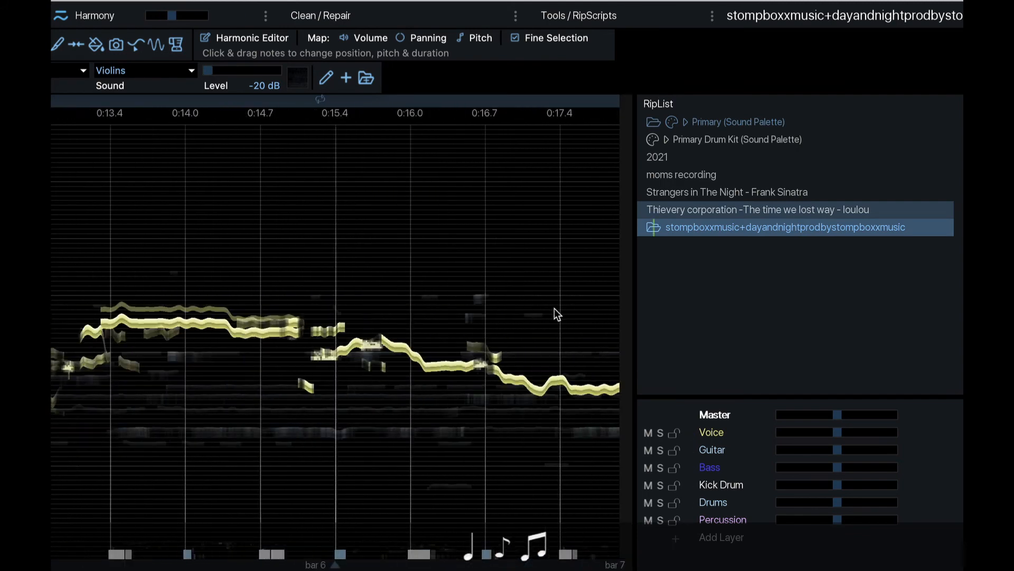
pyautogui.click(449, 365)
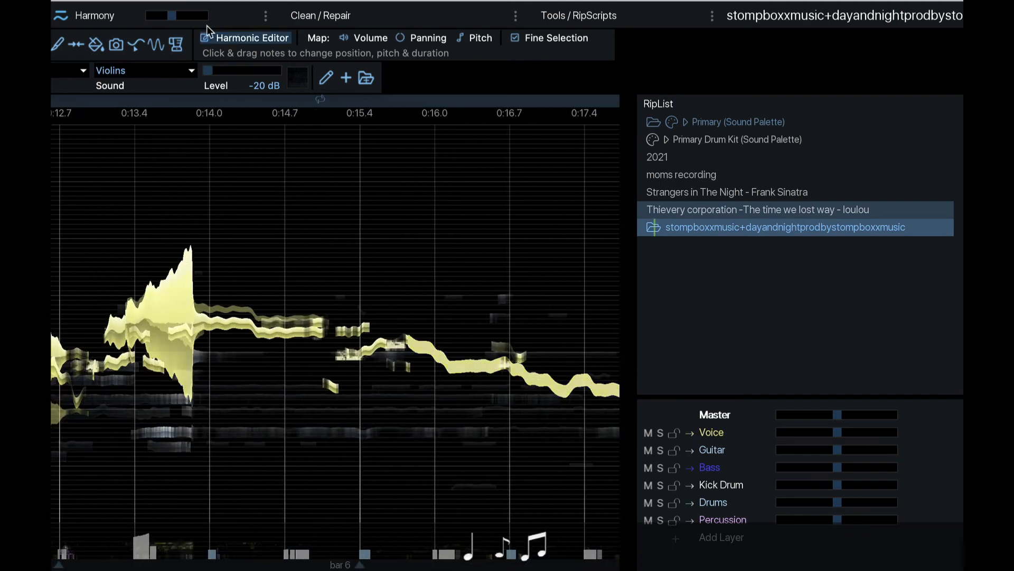
pyautogui.click(98, 16)
pyautogui.scroll(-5, 347, 158)
pyautogui.scroll(-3, 347, 158)
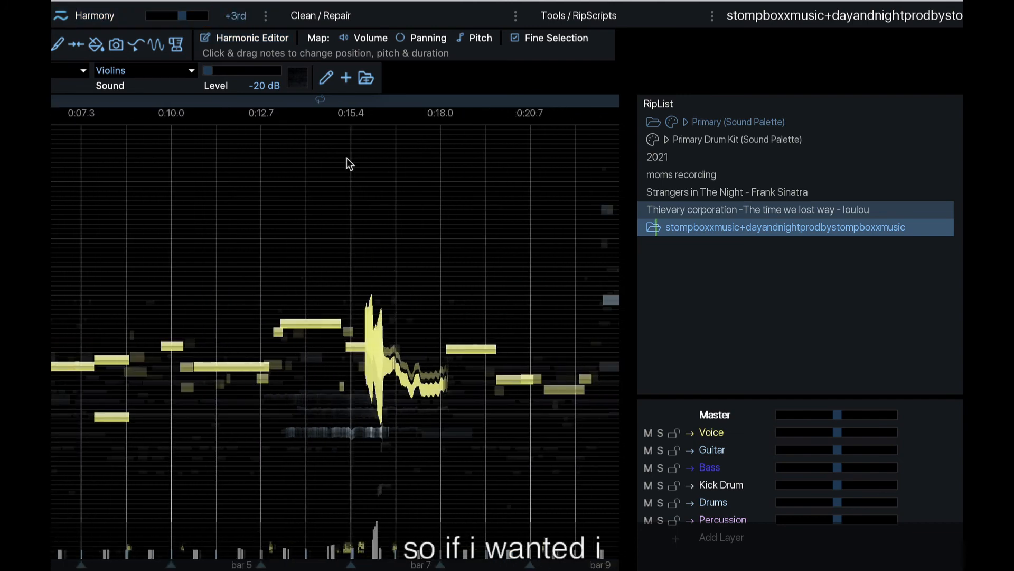
pyautogui.scroll(4, 383, 312)
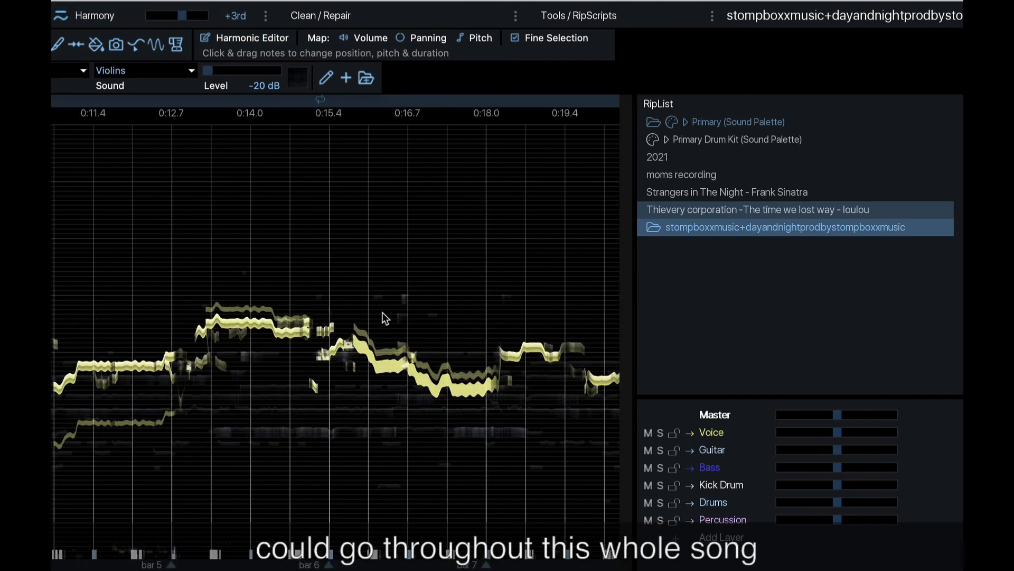
# Replace the +3rd harmony on the vocal phrase after 0:15.4 with a harmony one octave below.
pyautogui.click(376, 365)
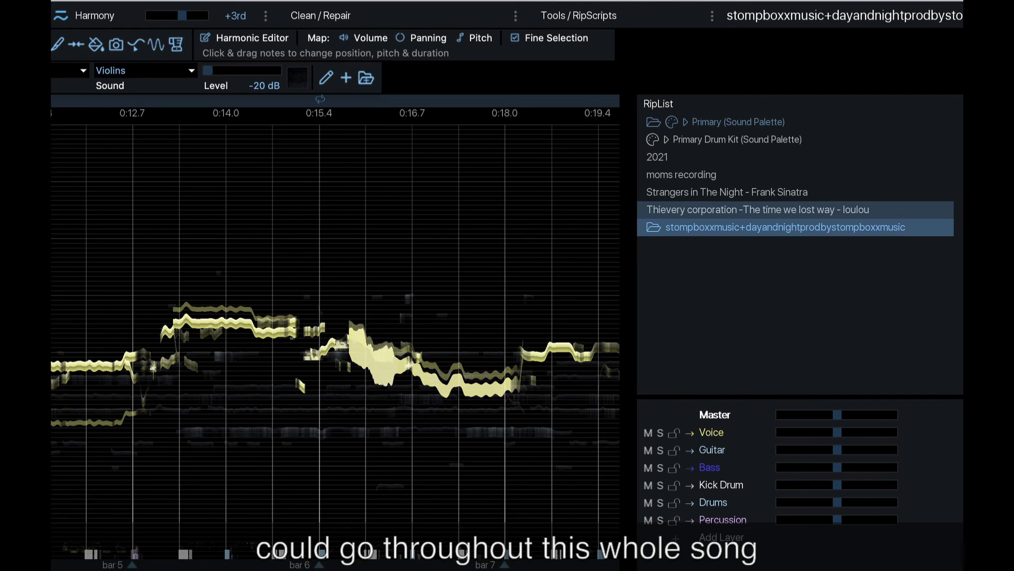
pyautogui.click(187, 16)
pyautogui.click(161, 16)
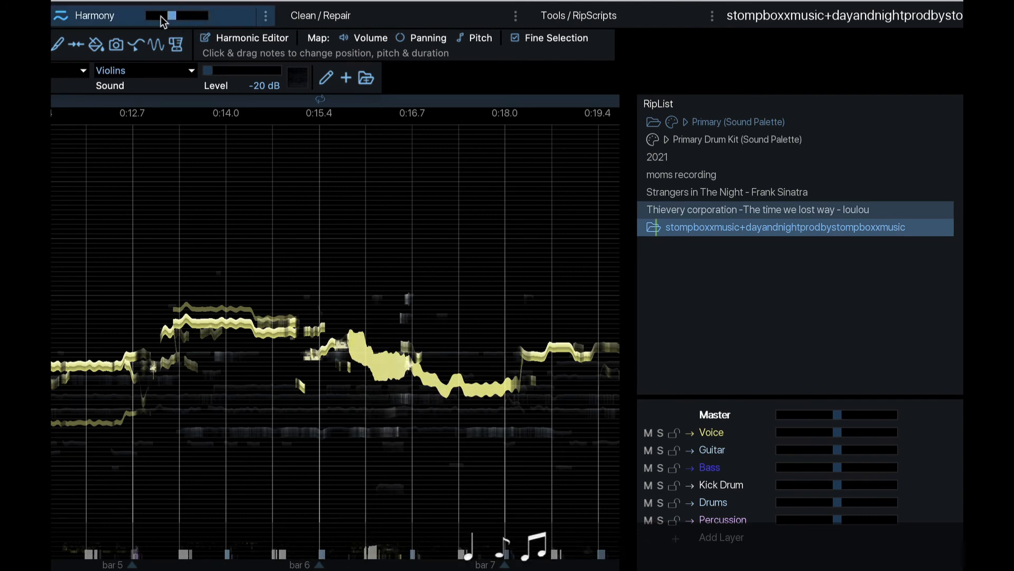
# Select all notes of the Voice layer and give them a harmony one octave below.
pyautogui.click(192, 158)
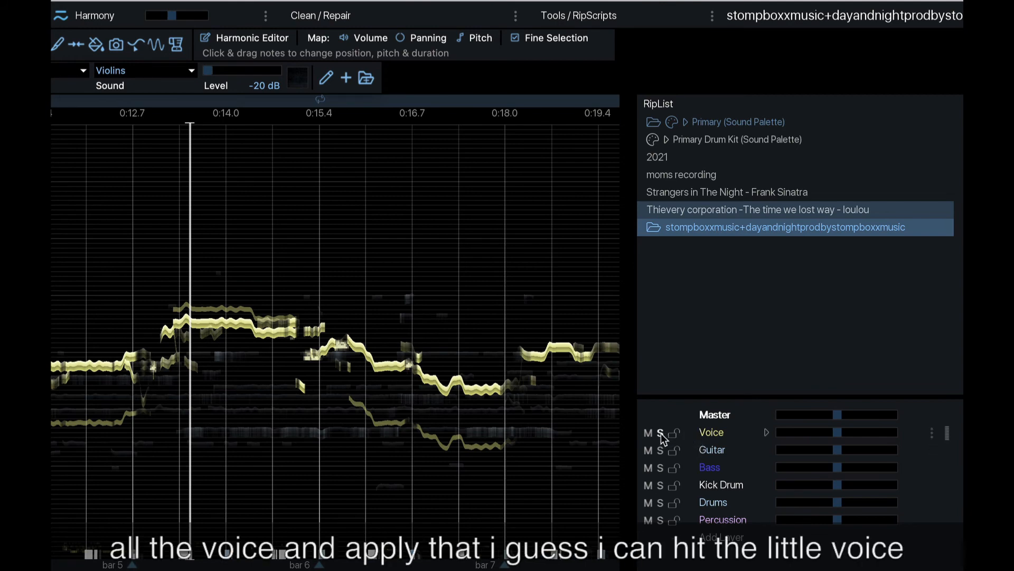
pyautogui.click(711, 433)
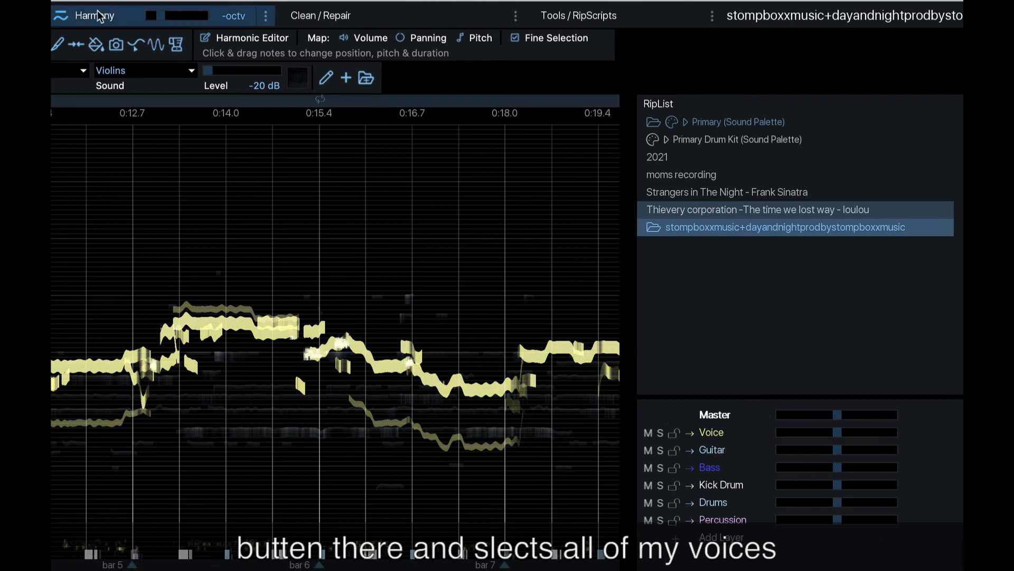
pyautogui.moveTo(156, 22); pyautogui.dragTo(168, 19)
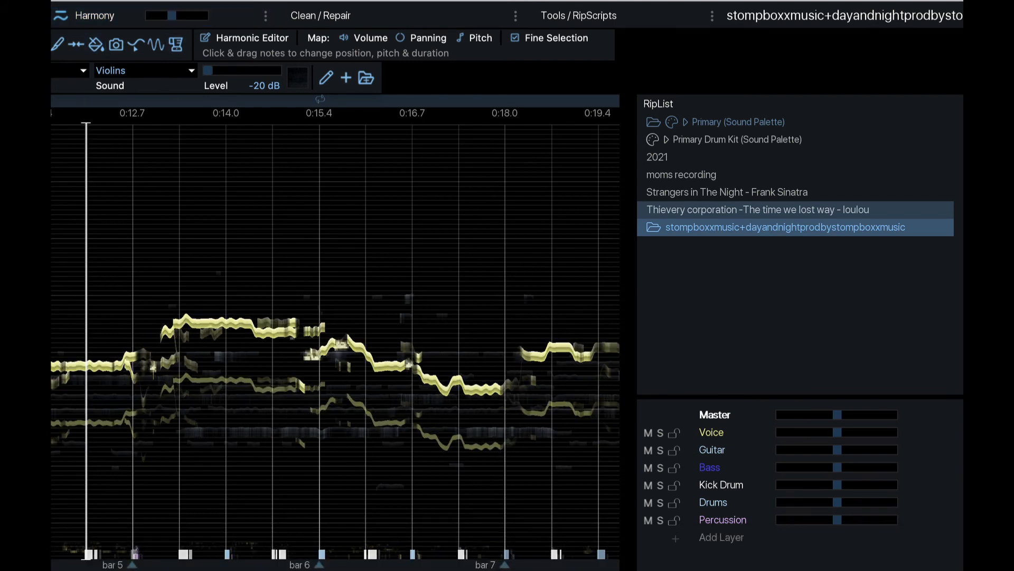
# Play the song from just before 0:04.7 and mute the Kick Drum, Drums, Percussion and Bass layers.
pyautogui.hscroll(-15, 313, 194)
pyautogui.click(333, 180)
pyautogui.press('space')
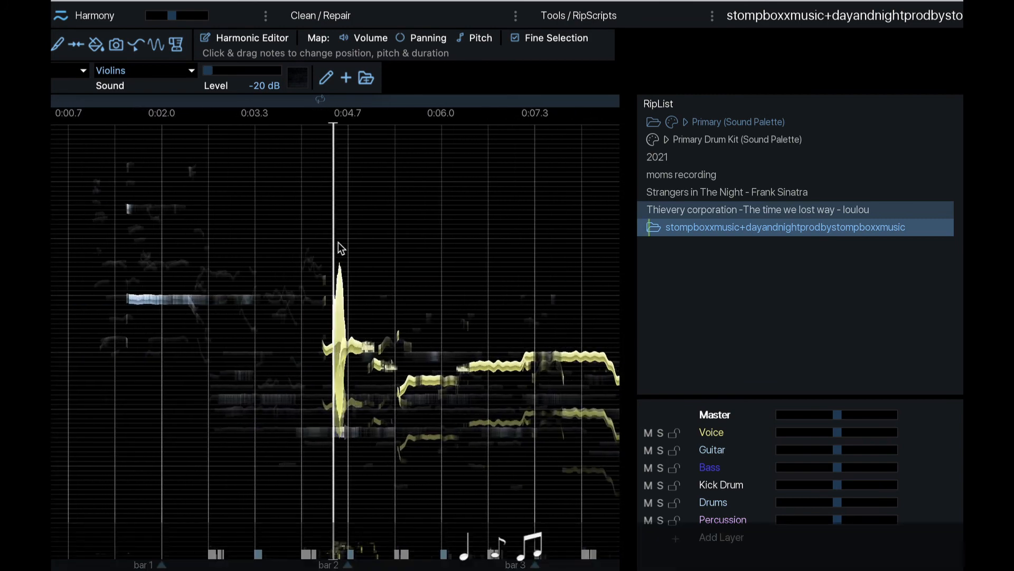
pyautogui.click(648, 485)
pyautogui.click(648, 502)
pyautogui.click(648, 520)
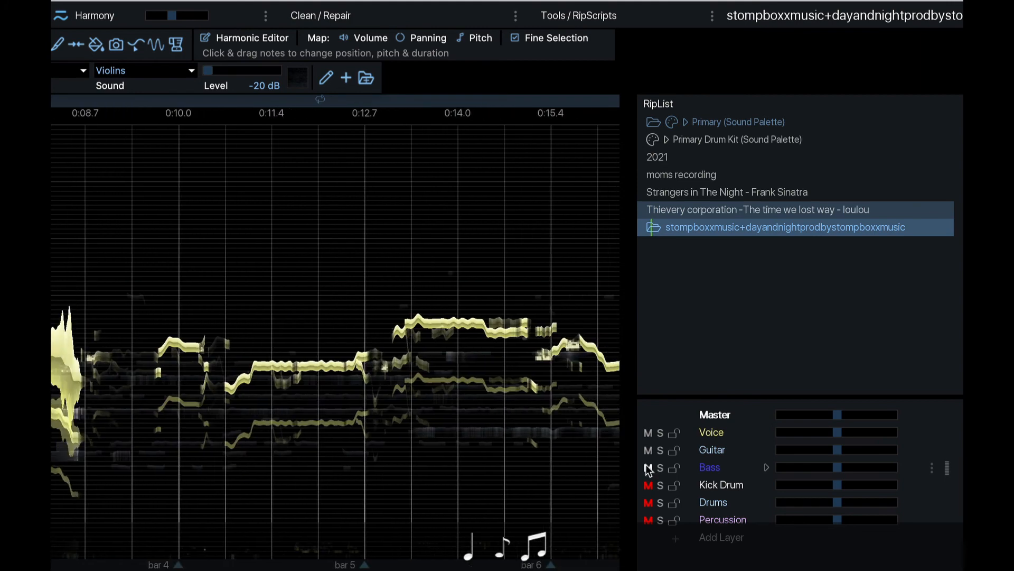
pyautogui.click(646, 466)
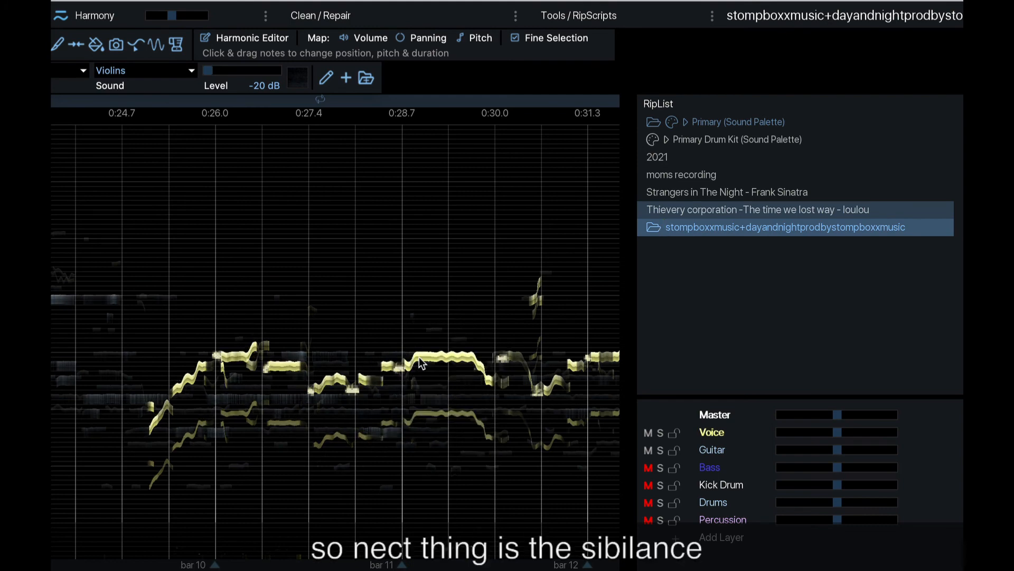
# Select the harsh sibilant sound at the end of the vocal note between 0:27.9 and 0:28.0.
pyautogui.scroll(5, 136, 402)
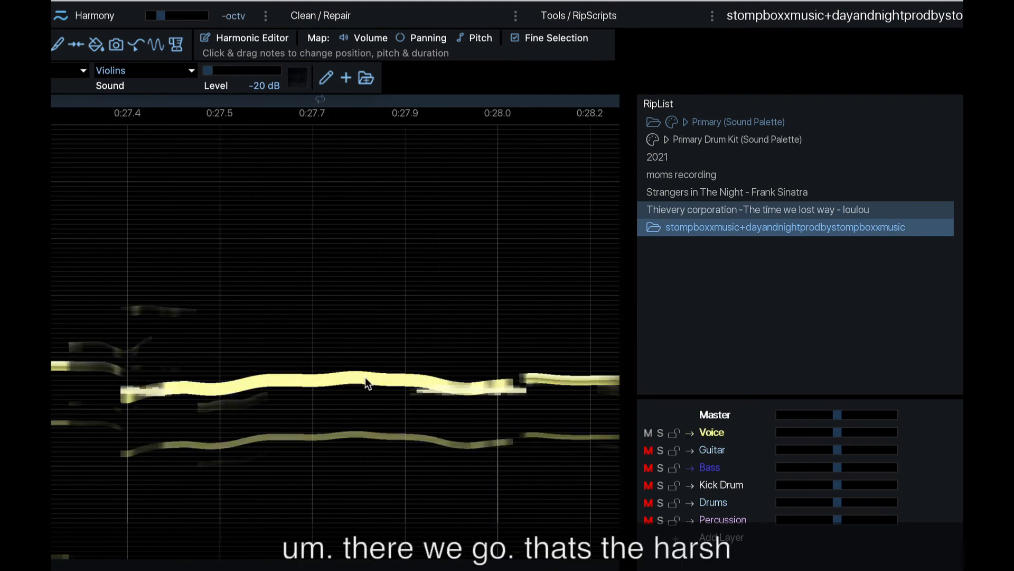
pyautogui.click(424, 392)
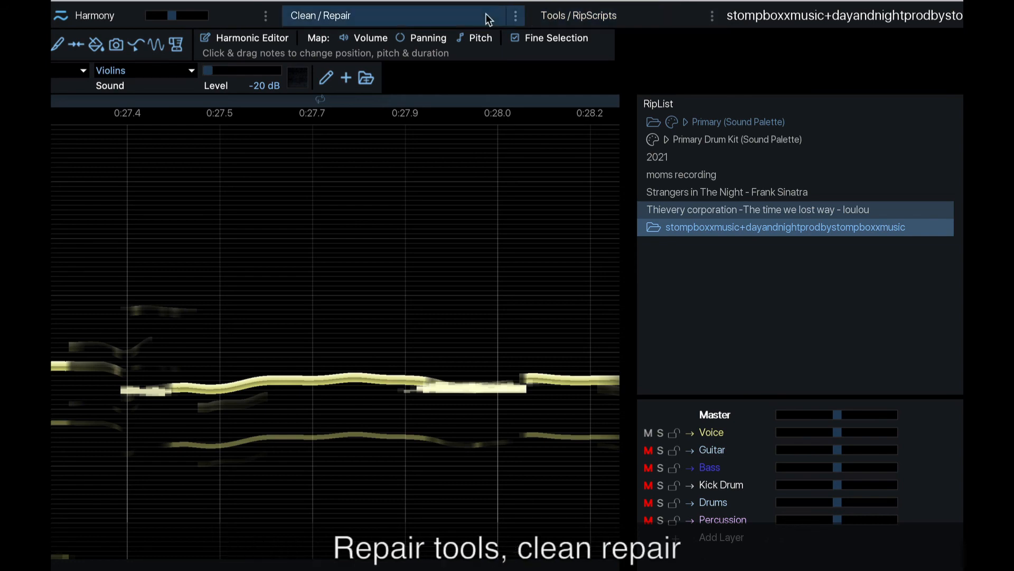
# Try the Overtone Level repair tool on the selected sibilant sound and undo it.
pyautogui.click(402, 14)
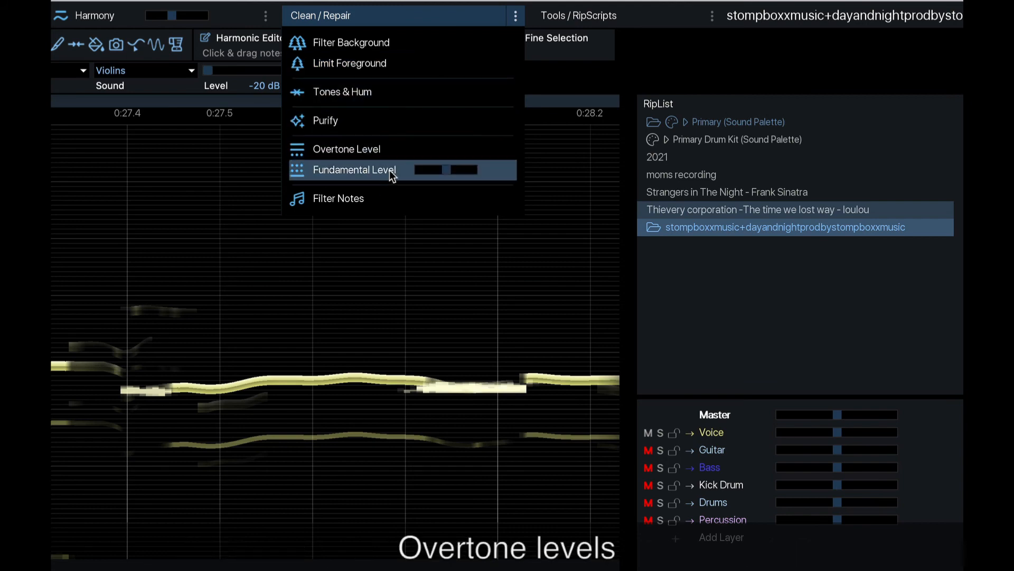
pyautogui.click(439, 149)
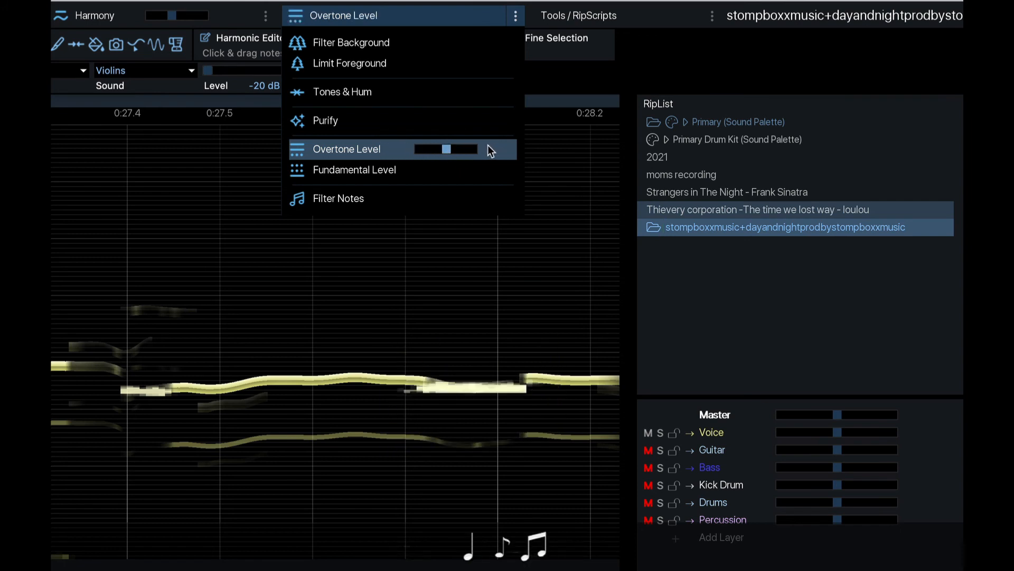
pyautogui.click(407, 289)
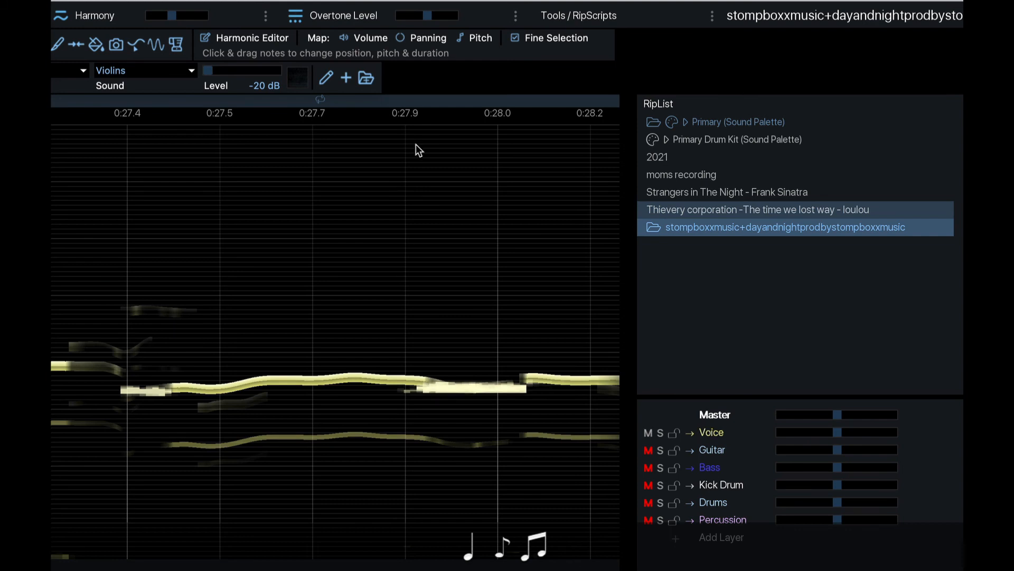
pyautogui.click(356, 15)
pyautogui.press('super+z')
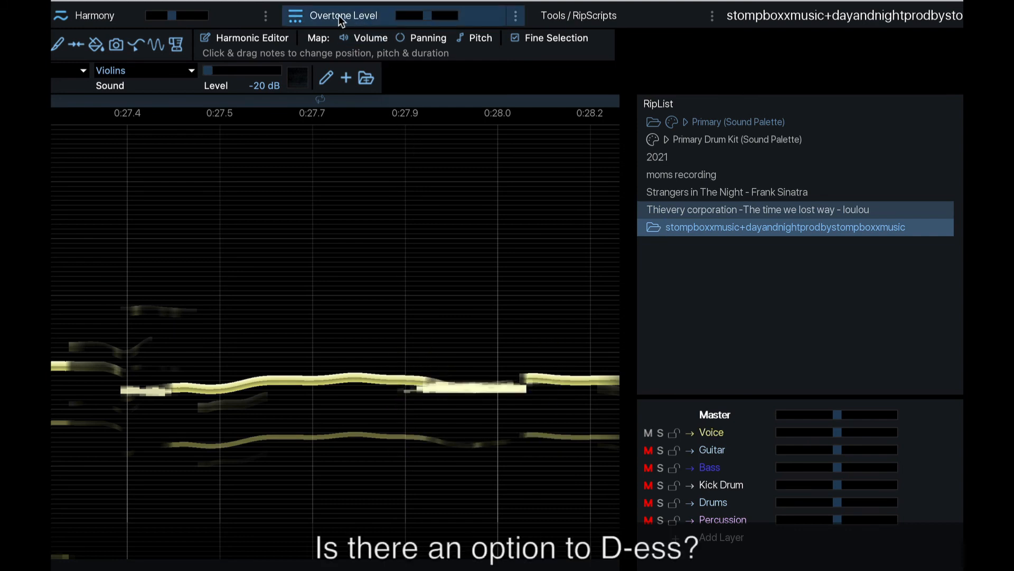
# Try the High Pass effect at about 1.2 kHz on the vocal and return its cutoff to the minimum.
pyautogui.click(265, 17)
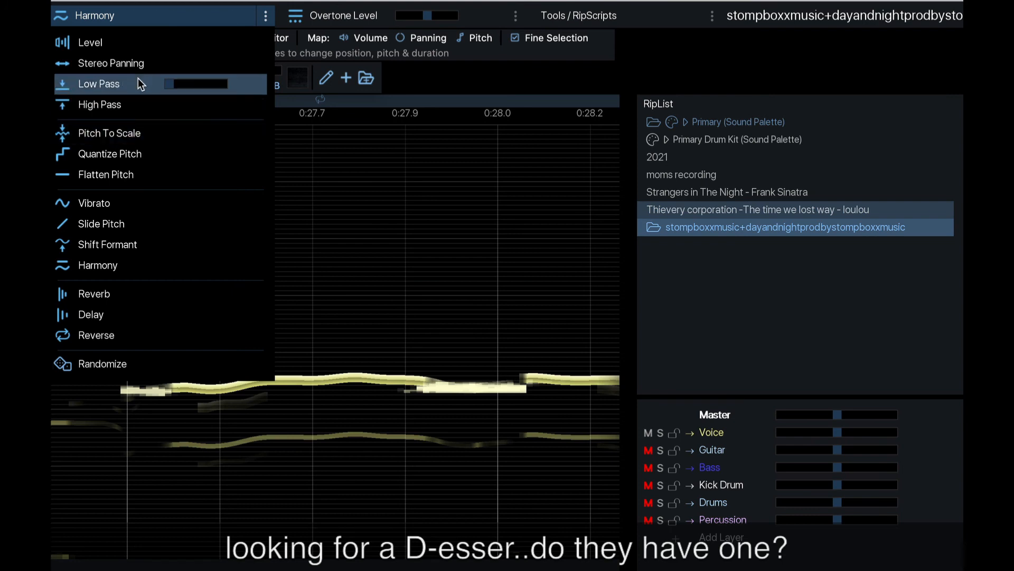
pyautogui.click(126, 103)
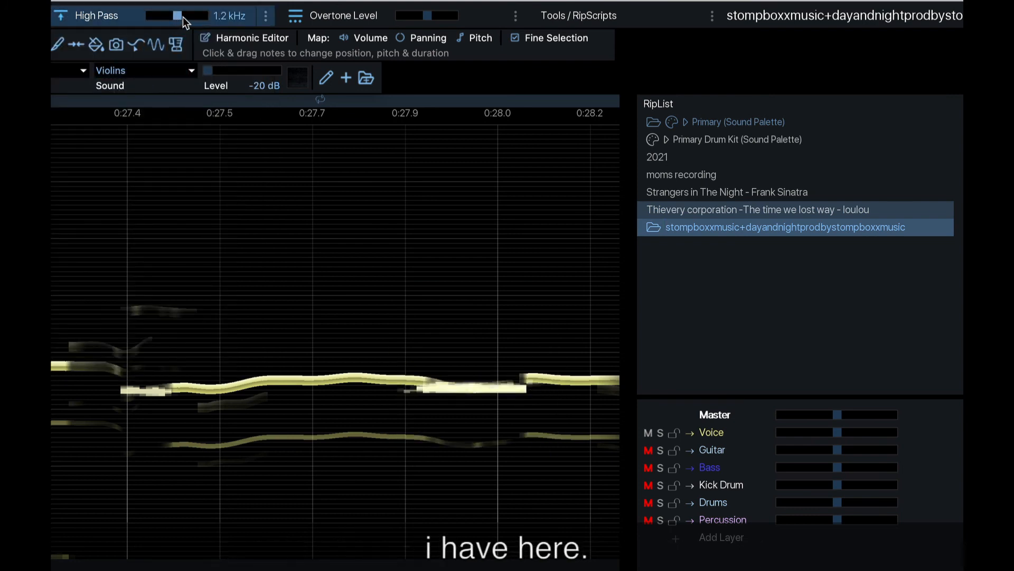
pyautogui.click(203, 211)
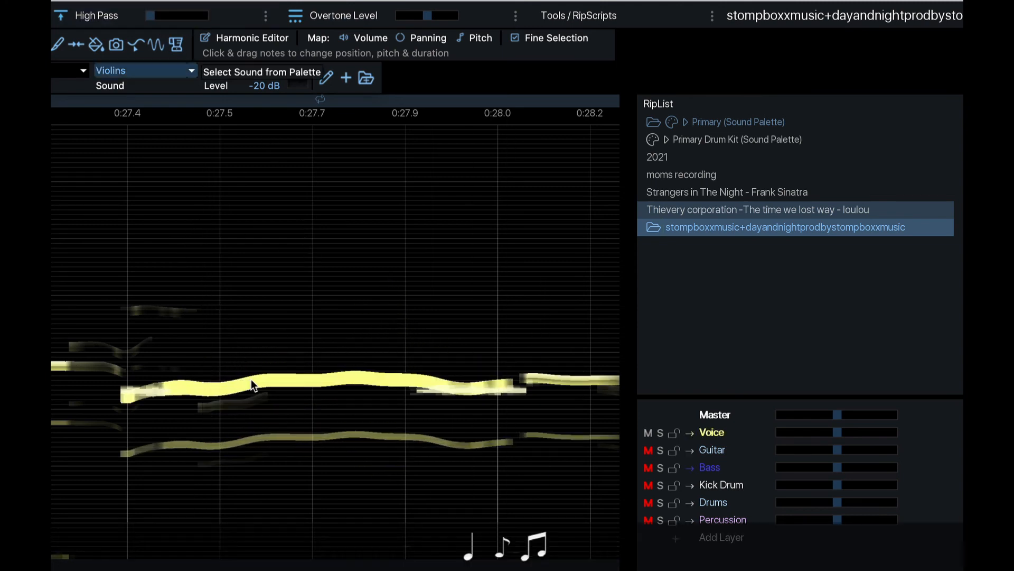
pyautogui.moveTo(154, 17); pyautogui.dragTo(106, 16)
# Apply the Low Pass effect to the vocal note between 0:27.4 and 0:28.0 with a cutoff of 433 Hz.
pyautogui.click(261, 21)
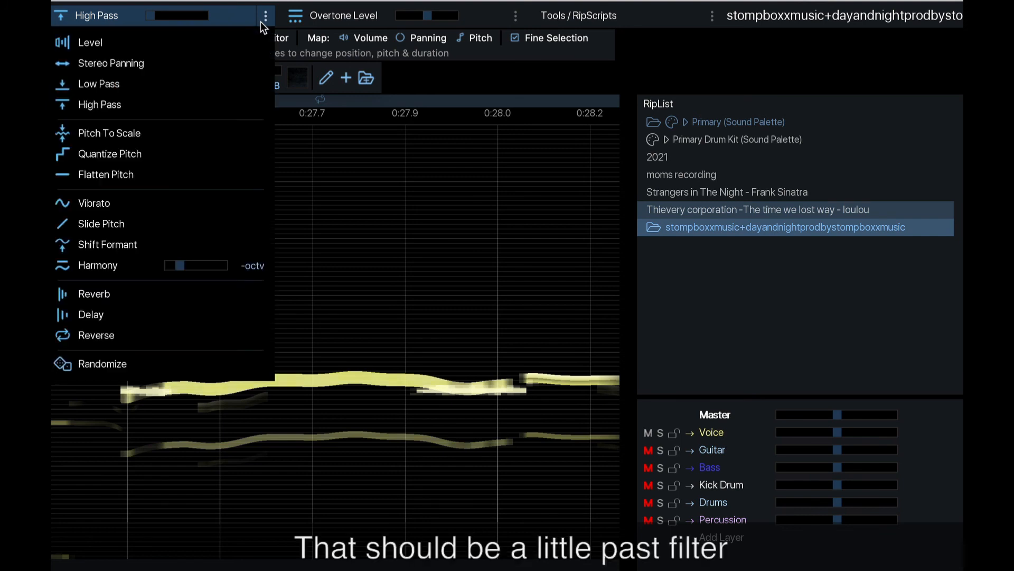
pyautogui.click(148, 87)
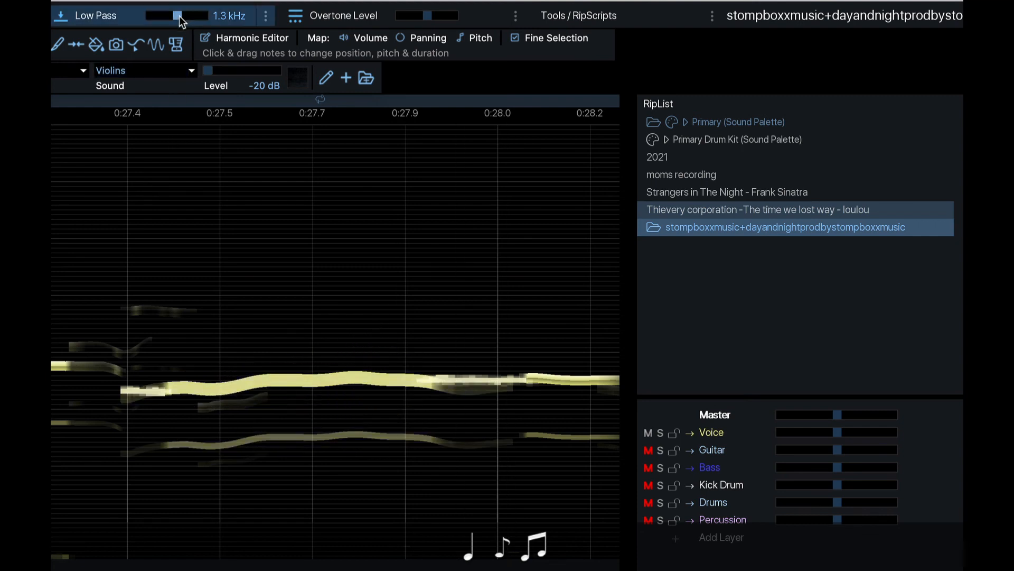
pyautogui.moveTo(179, 16); pyautogui.dragTo(195, 18)
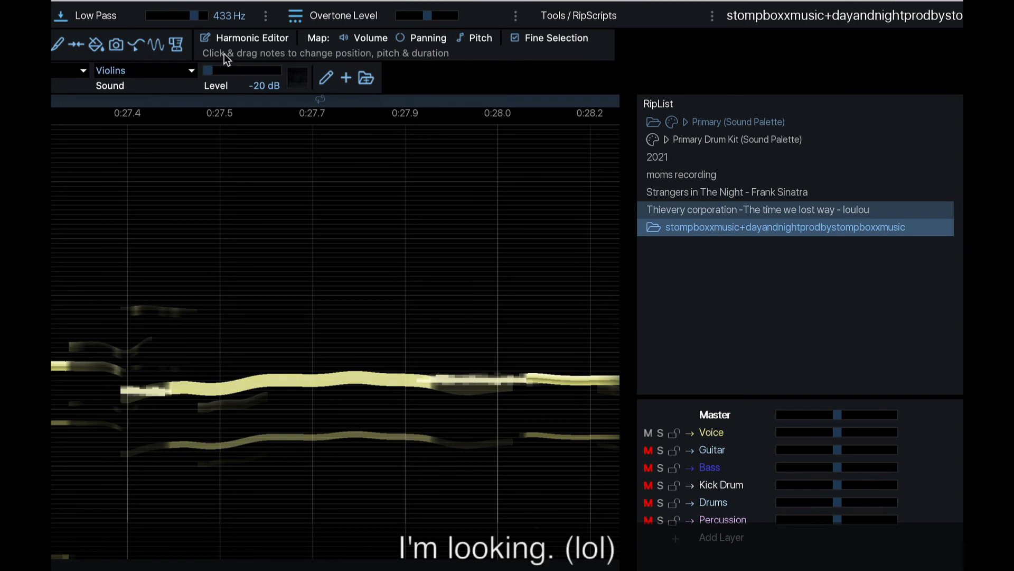
pyautogui.click(236, 39)
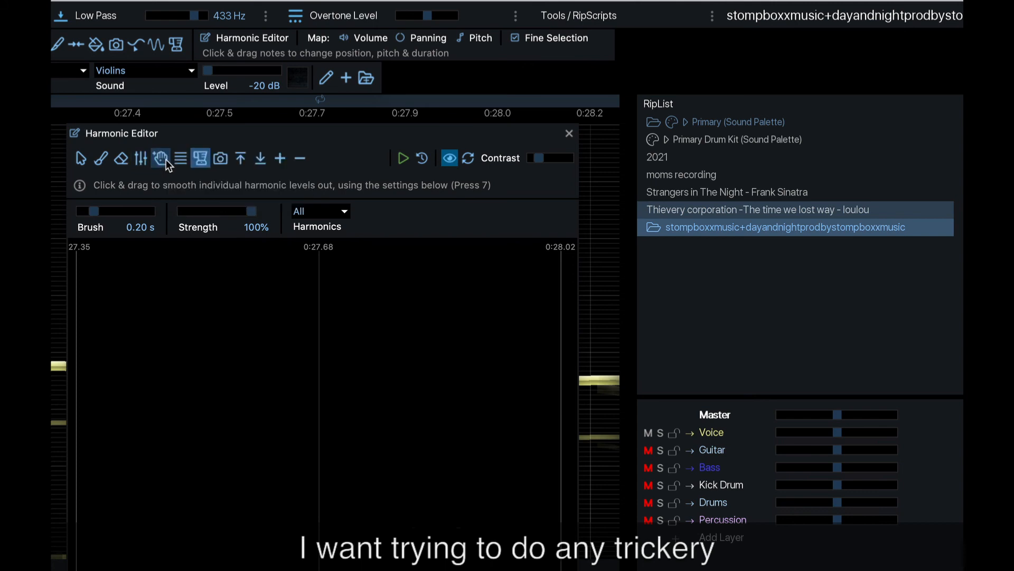
pyautogui.click(569, 133)
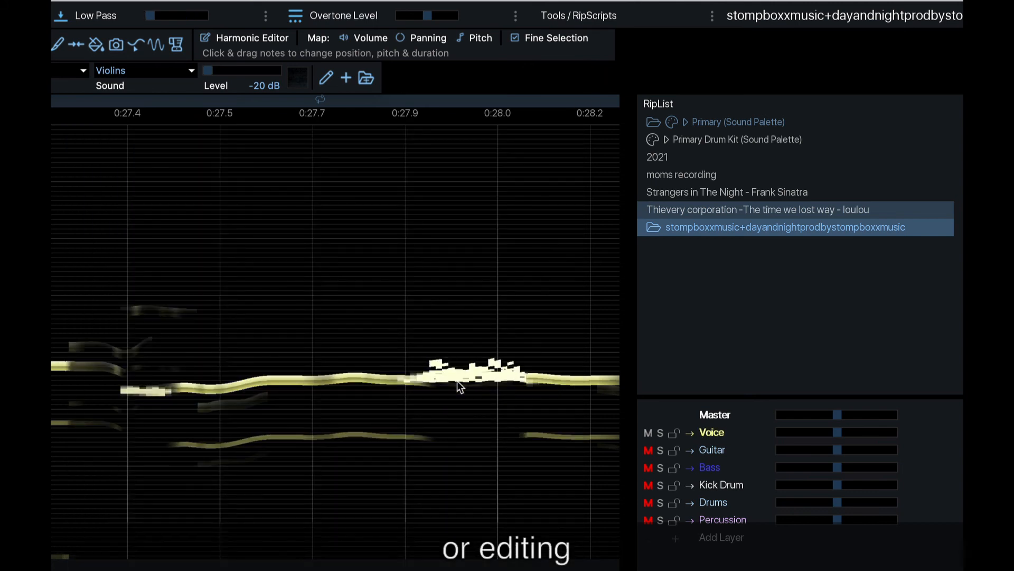
# Try deleting the sibilant sound between 0:27.9 and 0:28.0 and play the vocal from just before 0:27.4.
pyautogui.press('Delete')
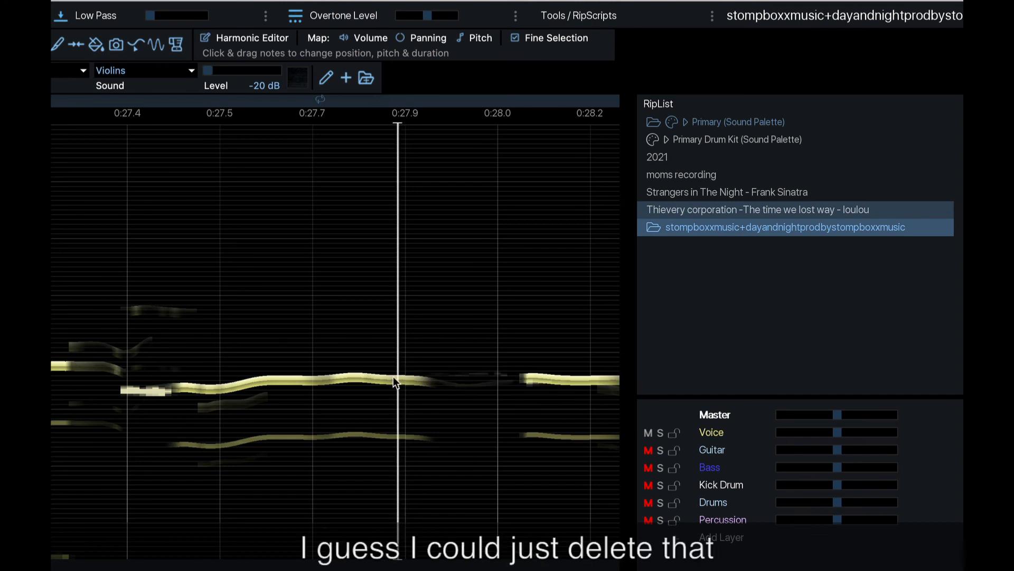
pyautogui.scroll(-3, 231, 287)
pyautogui.click(122, 244)
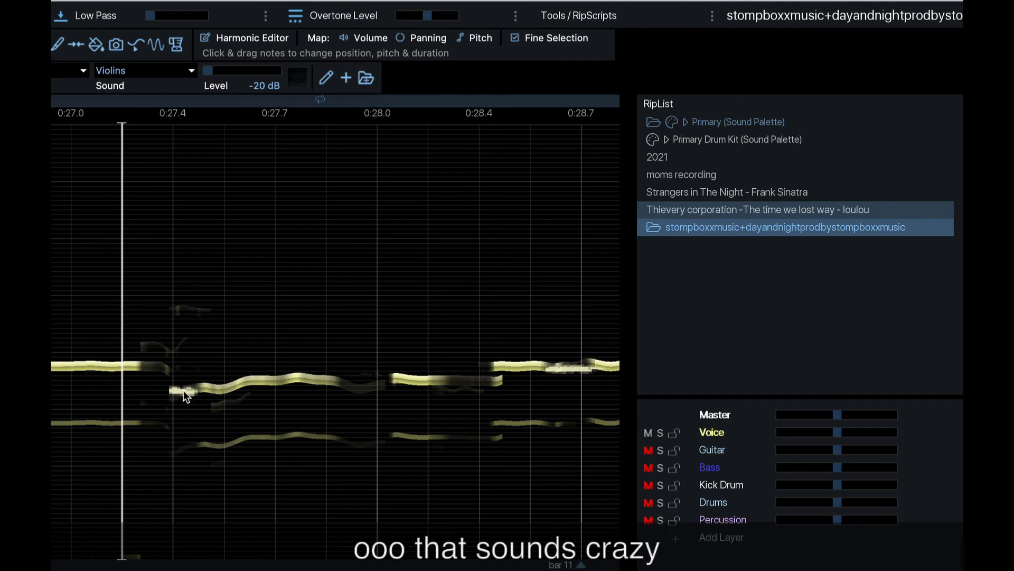
pyautogui.scroll(2, 252, 290)
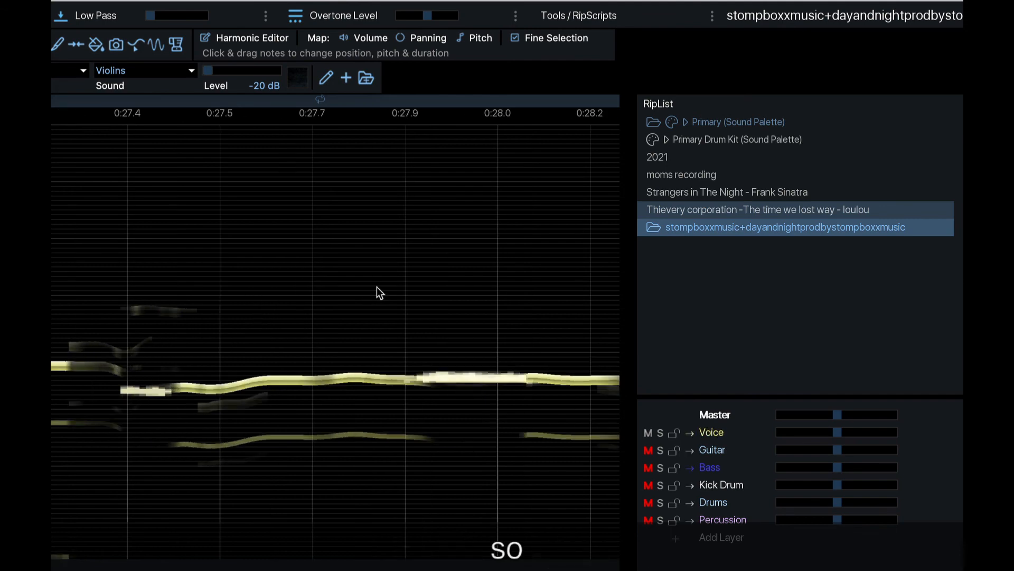
# Look through the available tools and RipScripts, open the Harmonic Editor and move its window off the vocal notes at 0:27.4.
pyautogui.click(454, 372)
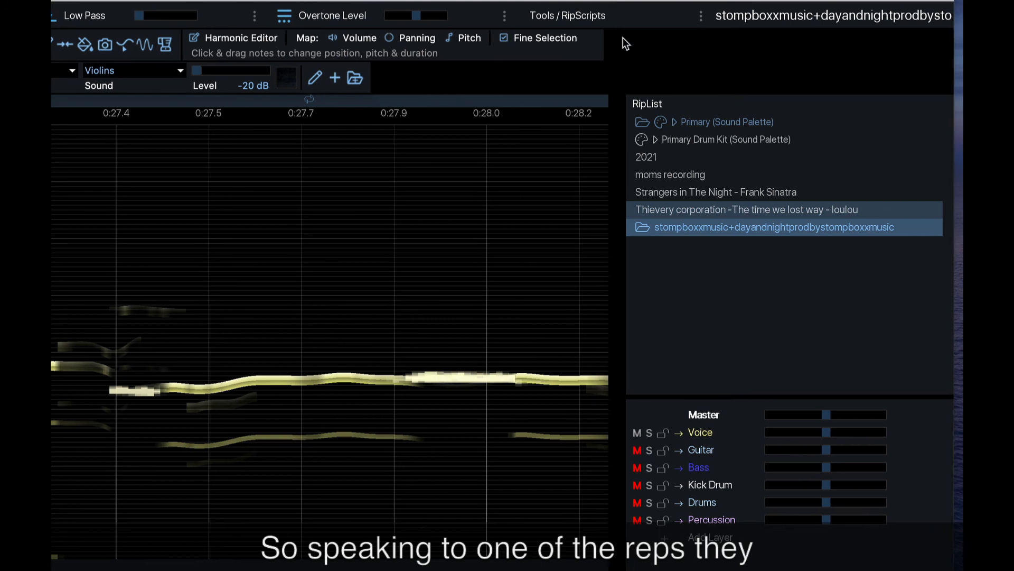
pyautogui.click(641, 24)
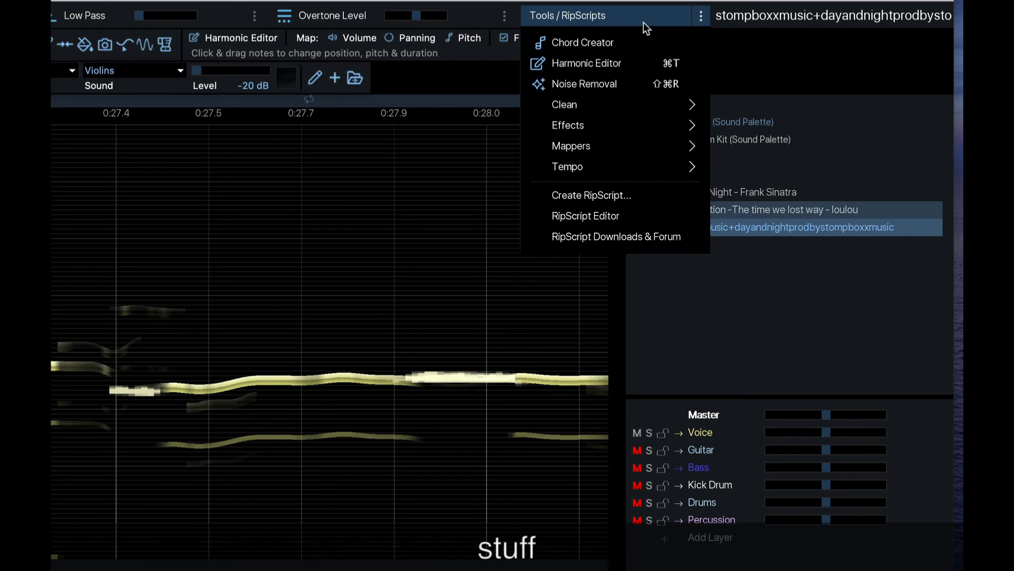
pyautogui.moveTo(606, 100)
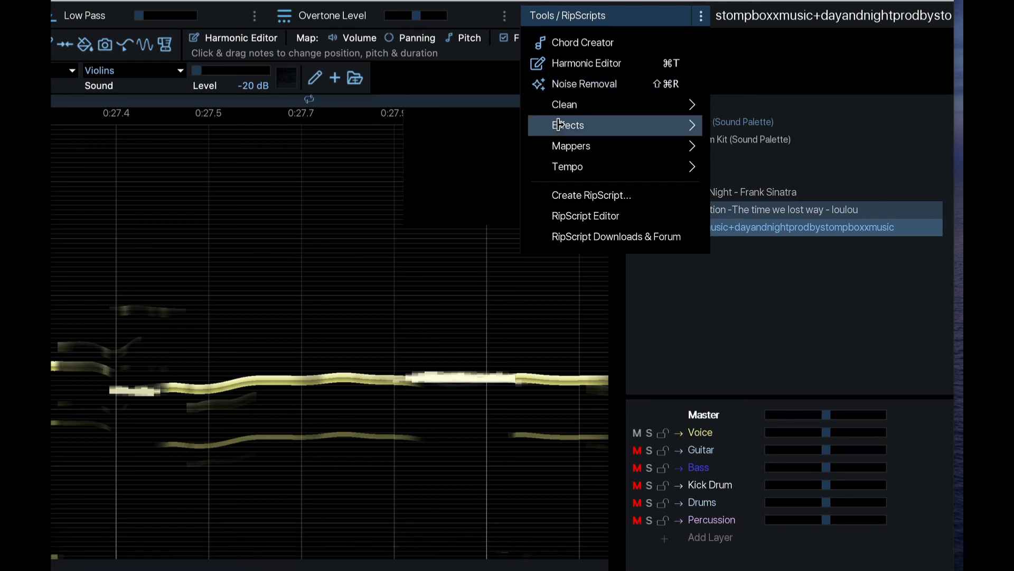
pyautogui.moveTo(559, 127)
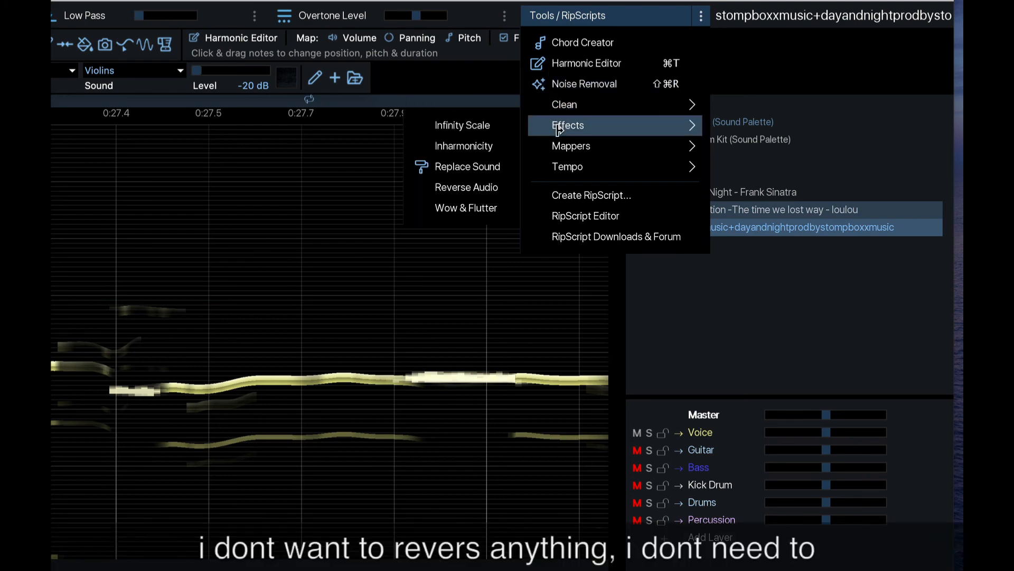
pyautogui.moveTo(560, 147)
pyautogui.moveTo(560, 168)
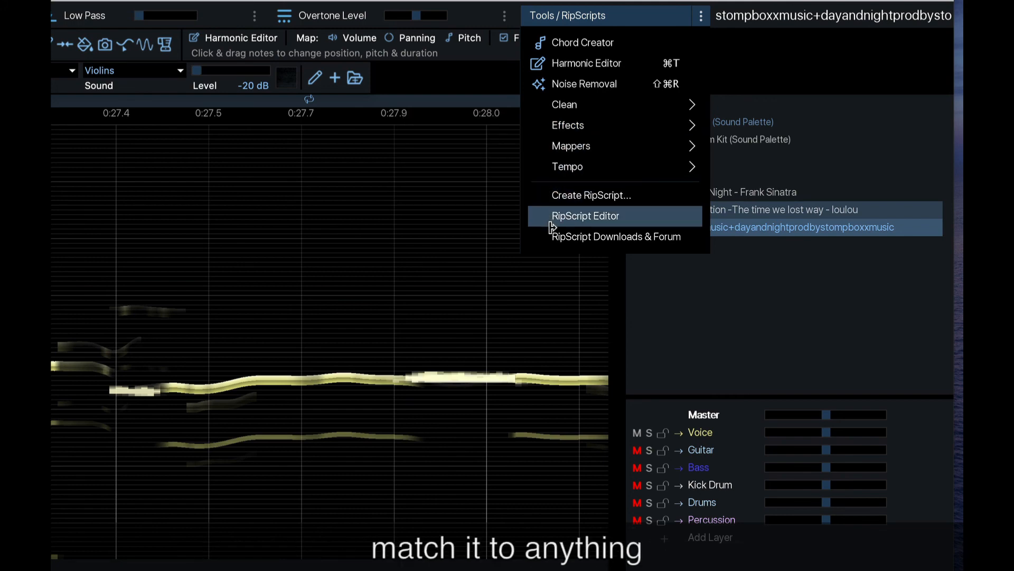
pyautogui.moveTo(625, 122)
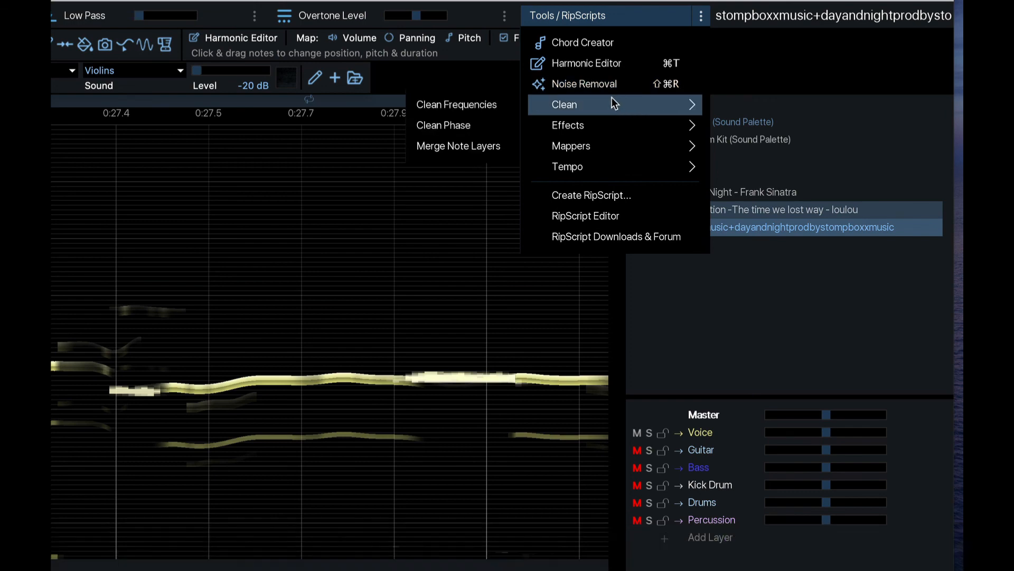
pyautogui.click(632, 67)
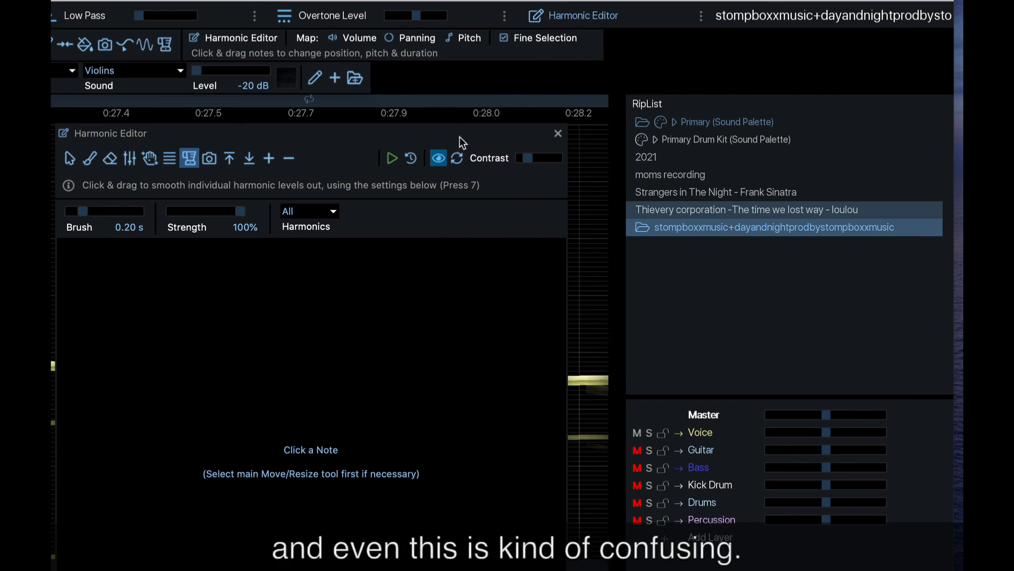
pyautogui.moveTo(462, 141); pyautogui.dragTo(505, 188)
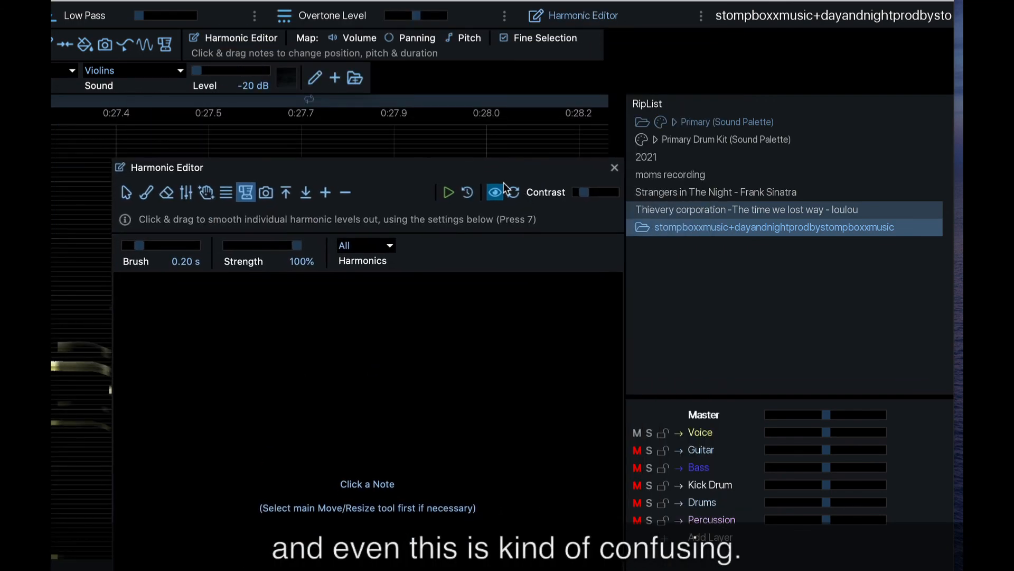
pyautogui.moveTo(391, 166); pyautogui.dragTo(705, 109)
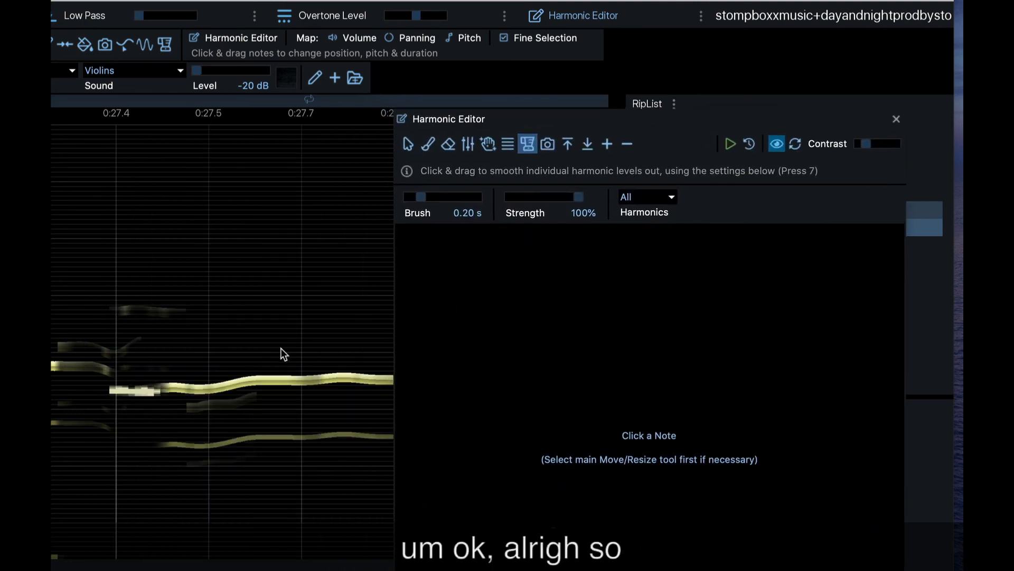
# Load the harmonics of the sibilant sound between 0:27.9 and 0:28.0 into the Harmonic Editor.
pyautogui.click(139, 392)
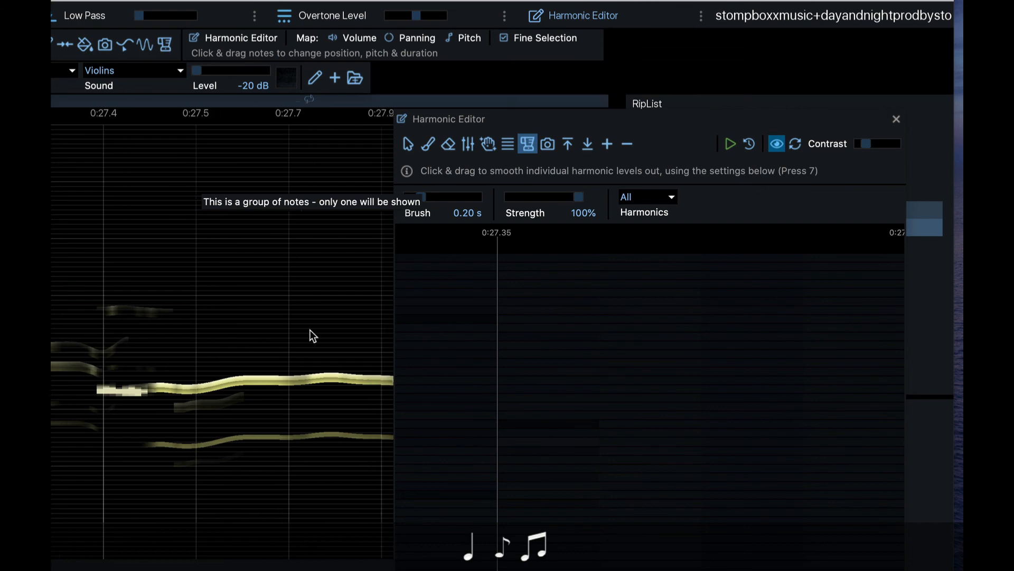
pyautogui.hscroll(1, 310, 330)
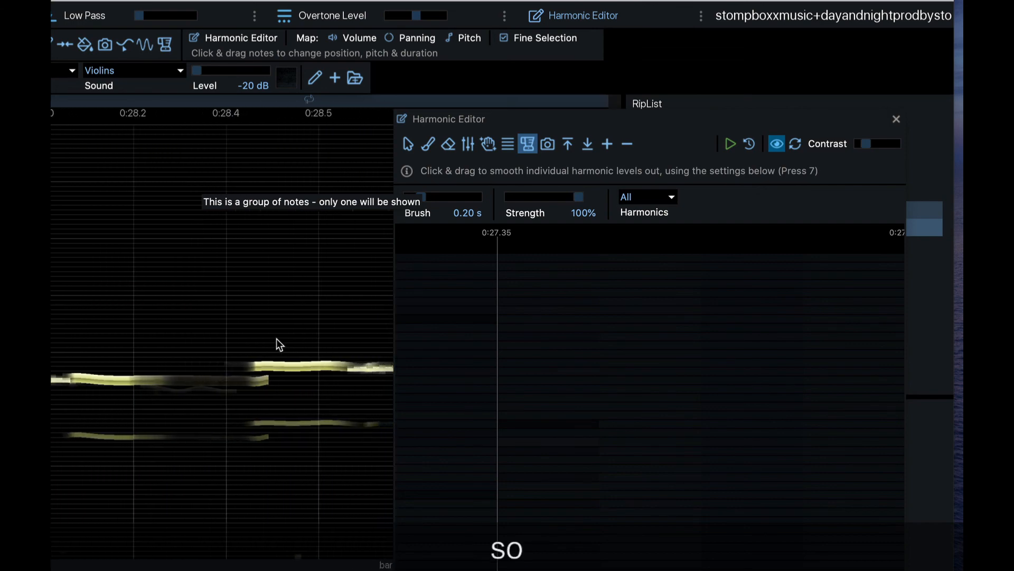
pyautogui.click(48, 376)
pyautogui.hscroll(-5, 59, 362)
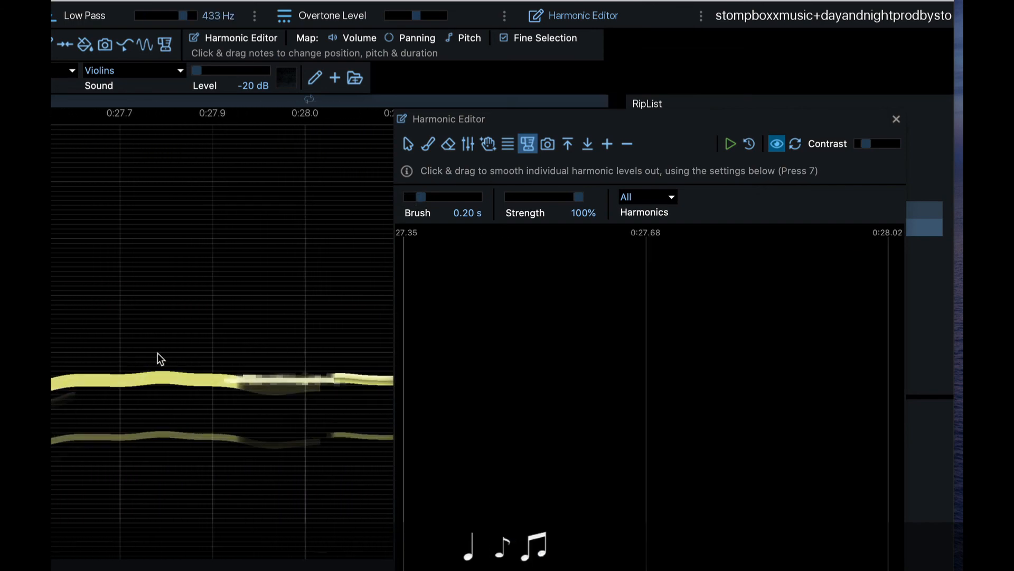
pyautogui.click(254, 372)
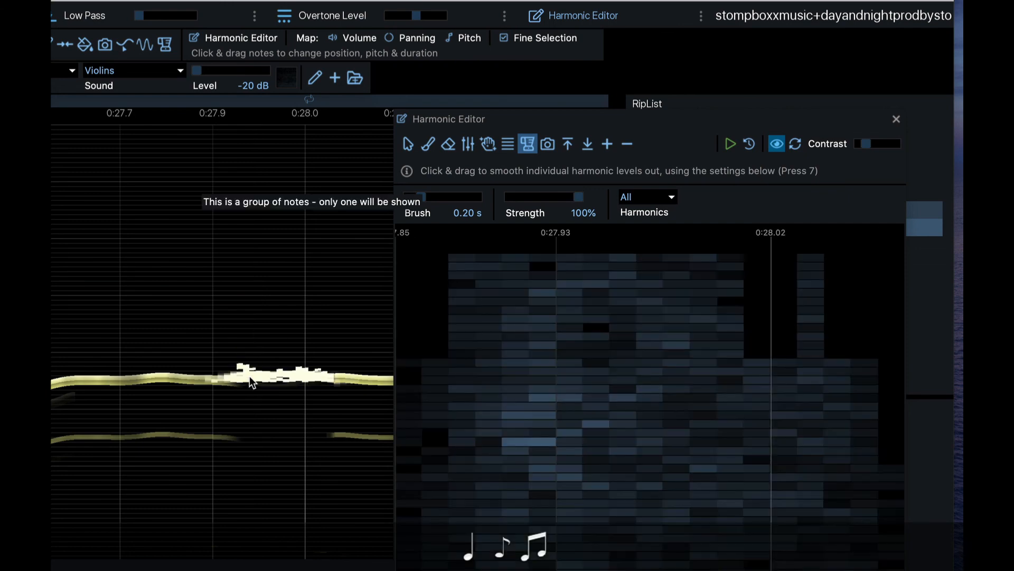
# Brush over the sibilant sound's harmonics with the level adjustment tool set to -15 dB and play back the vocal.
pyautogui.moveTo(468, 269)
pyautogui.mouseDown()
pyautogui.moveTo(509, 288)
pyautogui.moveTo(516, 449)
pyautogui.moveTo(491, 376)
pyautogui.moveTo(465, 362)
pyautogui.moveTo(474, 366)
pyautogui.moveTo(489, 284)
pyautogui.mouseUp()
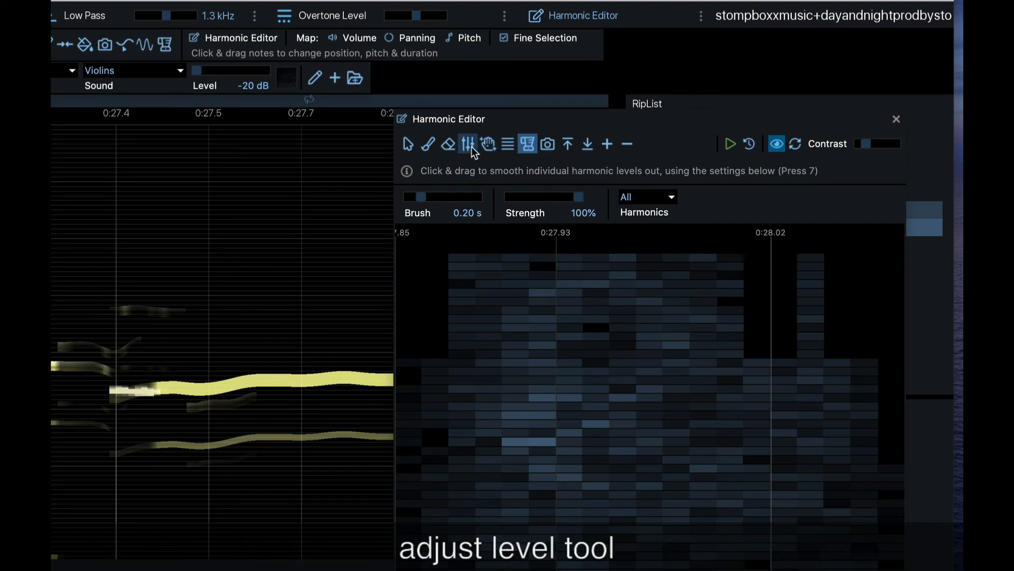
pyautogui.click(471, 147)
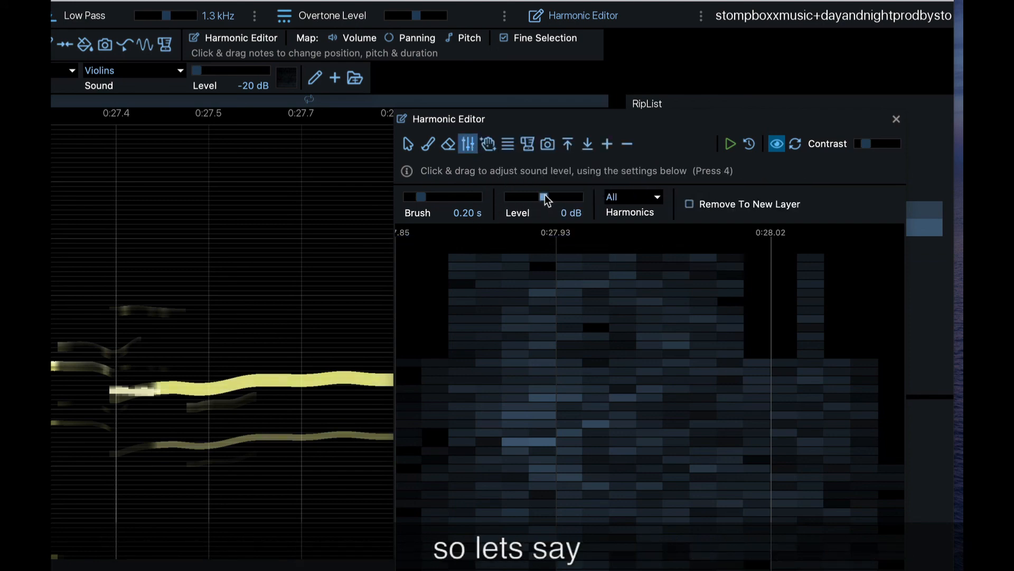
pyautogui.moveTo(544, 195); pyautogui.dragTo(518, 196)
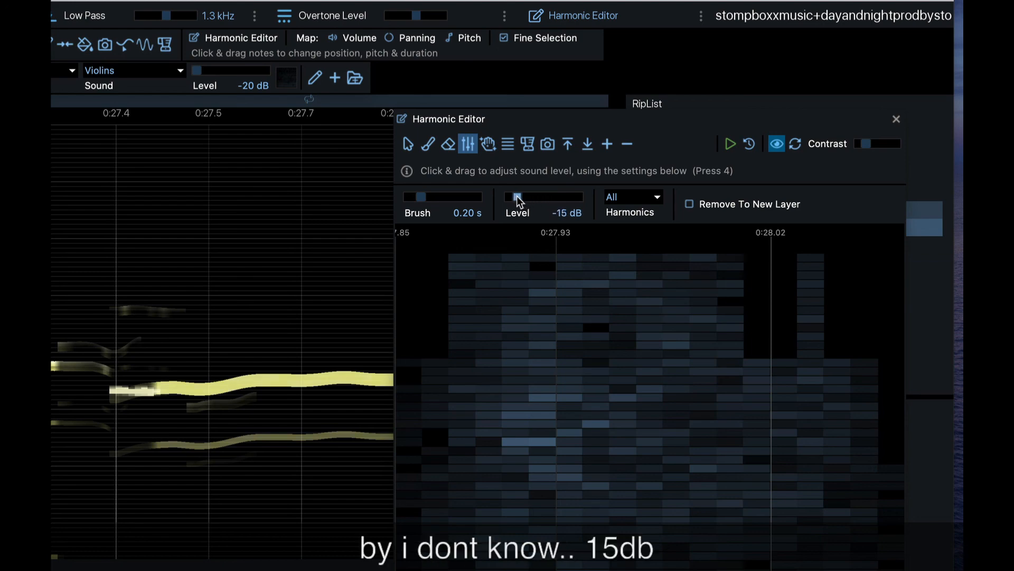
pyautogui.click(473, 260)
pyautogui.moveTo(508, 343)
pyautogui.mouseDown()
pyautogui.moveTo(521, 475)
pyautogui.moveTo(665, 462)
pyautogui.moveTo(770, 285)
pyautogui.mouseUp()
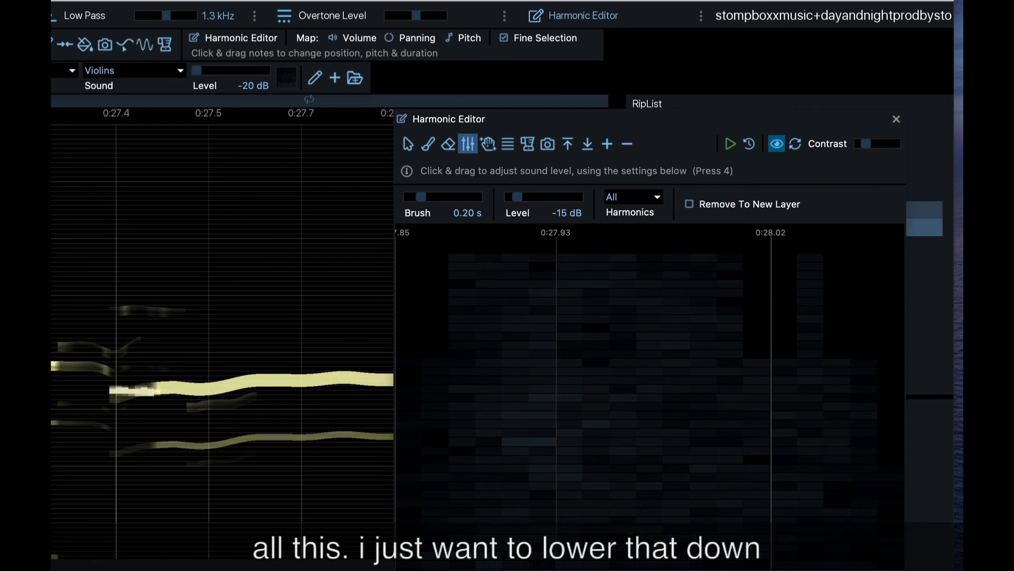
pyautogui.scroll(-3, 117, 239)
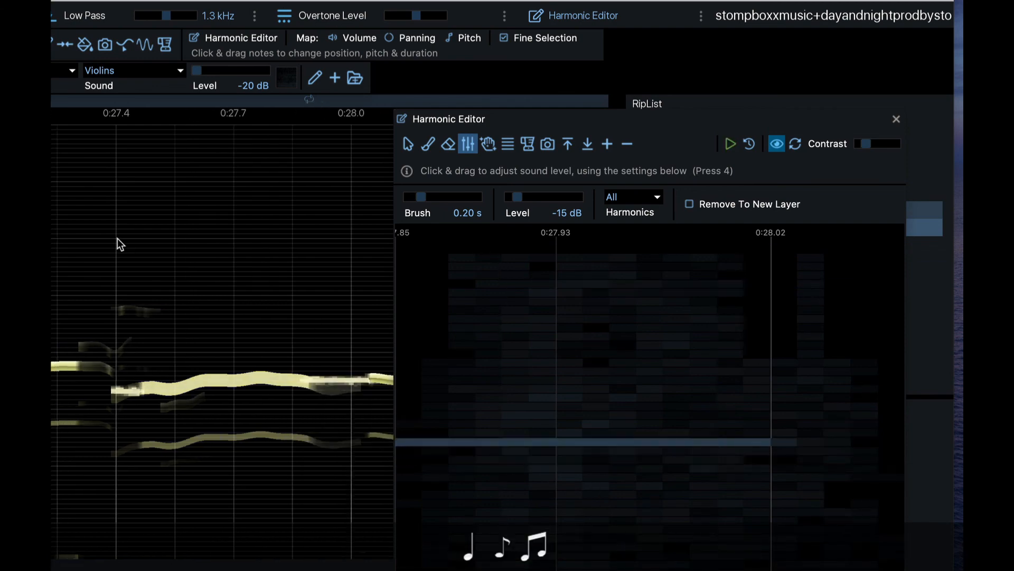
pyautogui.click(58, 235)
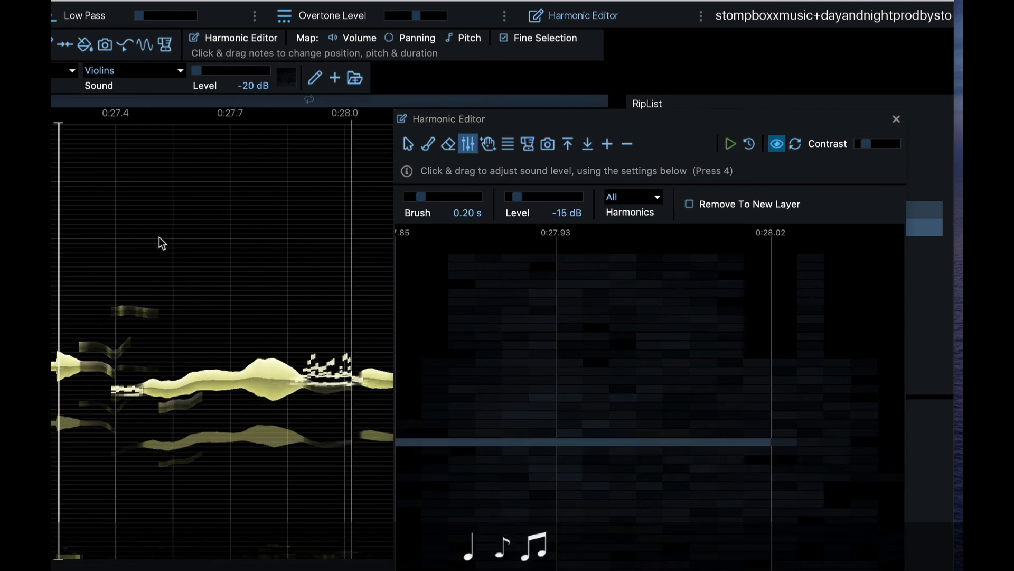
# Reload the sibilant note group near 0:28.0 and lower all its displayed harmonics with the -15 dB level brush.
pyautogui.click(316, 379)
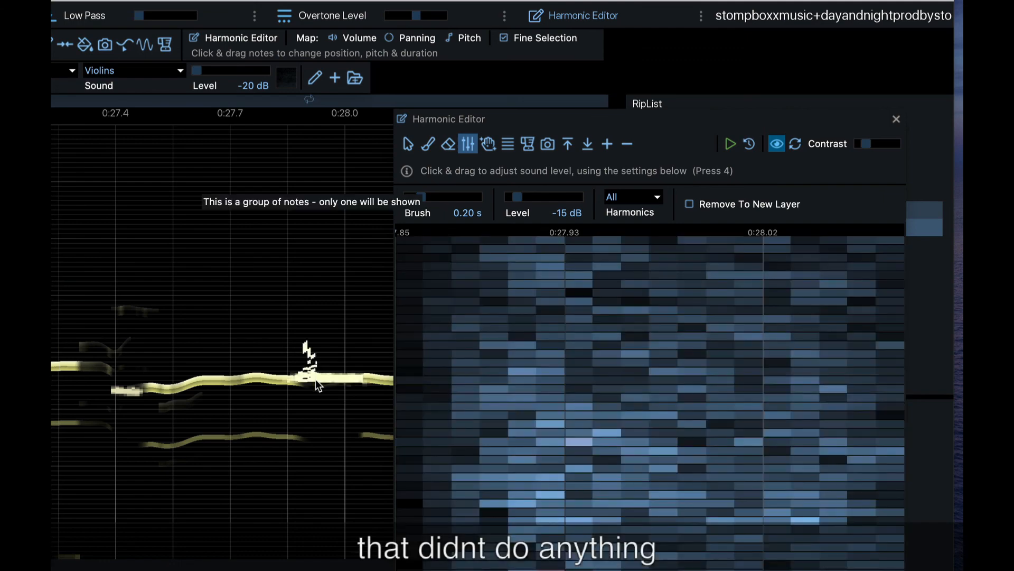
pyautogui.moveTo(532, 236); pyautogui.dragTo(535, 399)
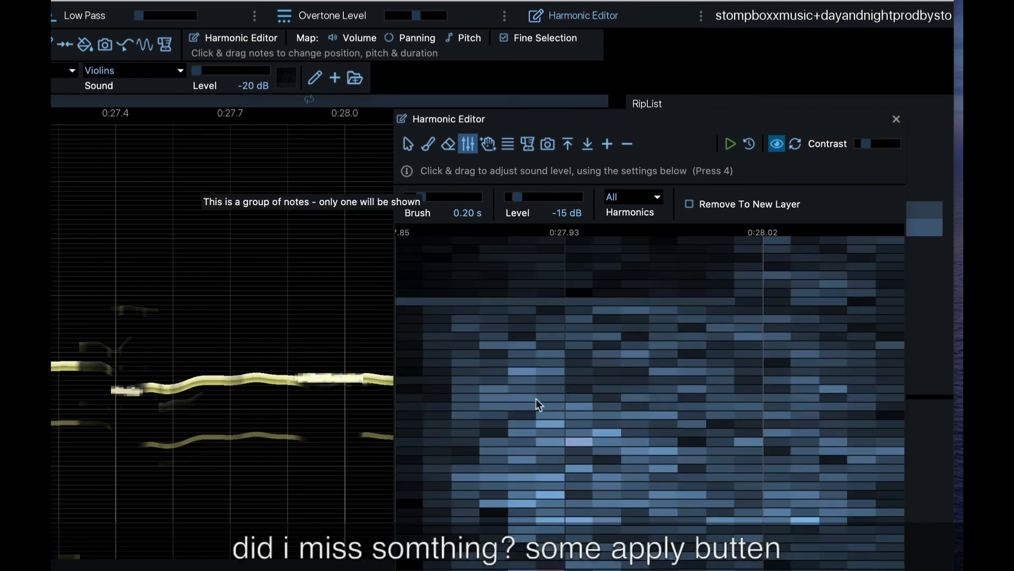
pyautogui.moveTo(699, 112); pyautogui.dragTo(686, 1)
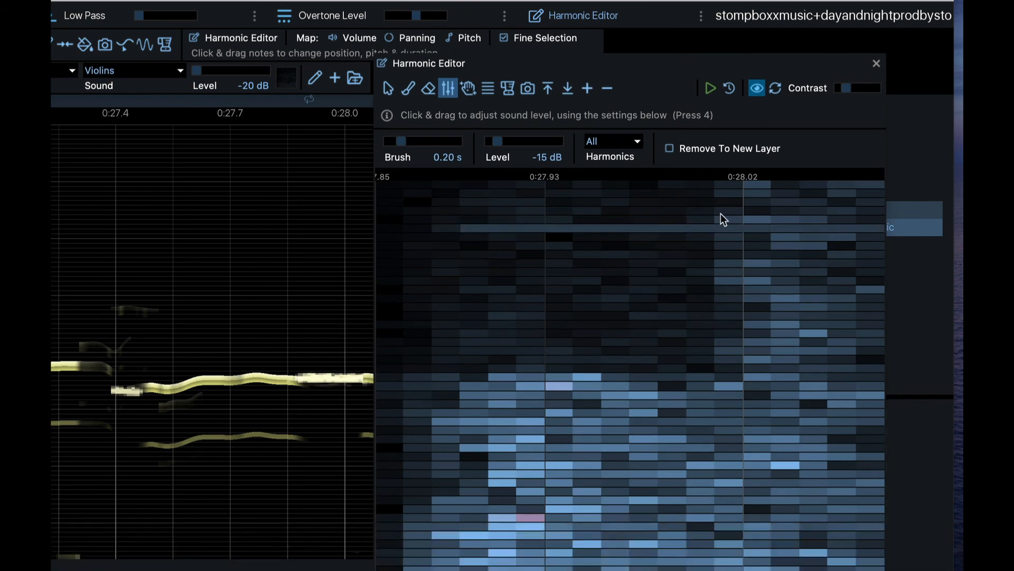
pyautogui.moveTo(720, 214)
pyautogui.mouseDown()
pyautogui.moveTo(727, 514)
pyautogui.moveTo(759, 455)
pyautogui.moveTo(605, 413)
pyautogui.moveTo(552, 365)
pyautogui.moveTo(807, 513)
pyautogui.moveTo(842, 381)
pyautogui.moveTo(859, 185)
pyautogui.moveTo(506, 169)
pyautogui.mouseUp()
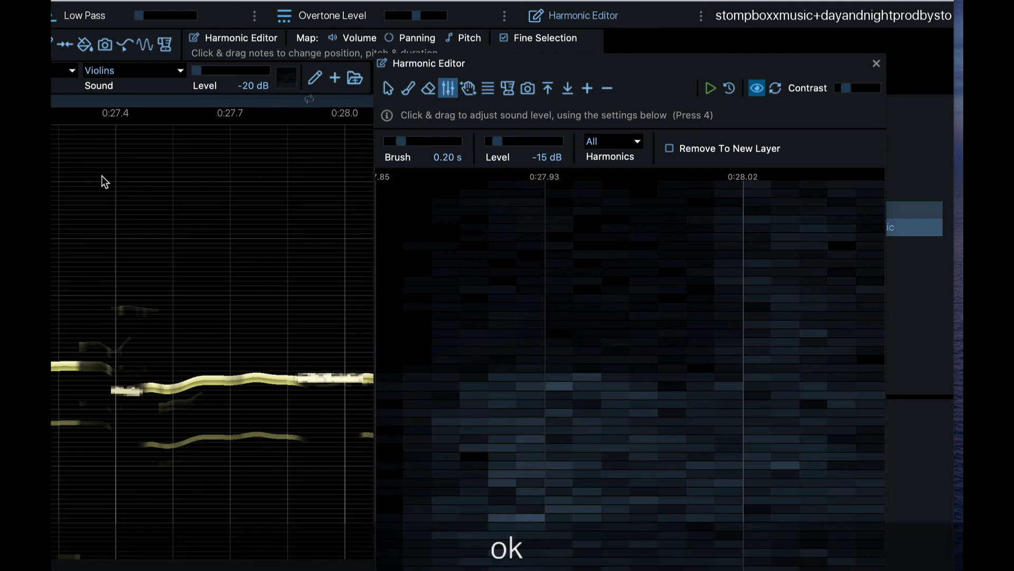
# Play the edited sibilant sound on its own, and the vocal from just before 0:27.4.
pyautogui.click(710, 88)
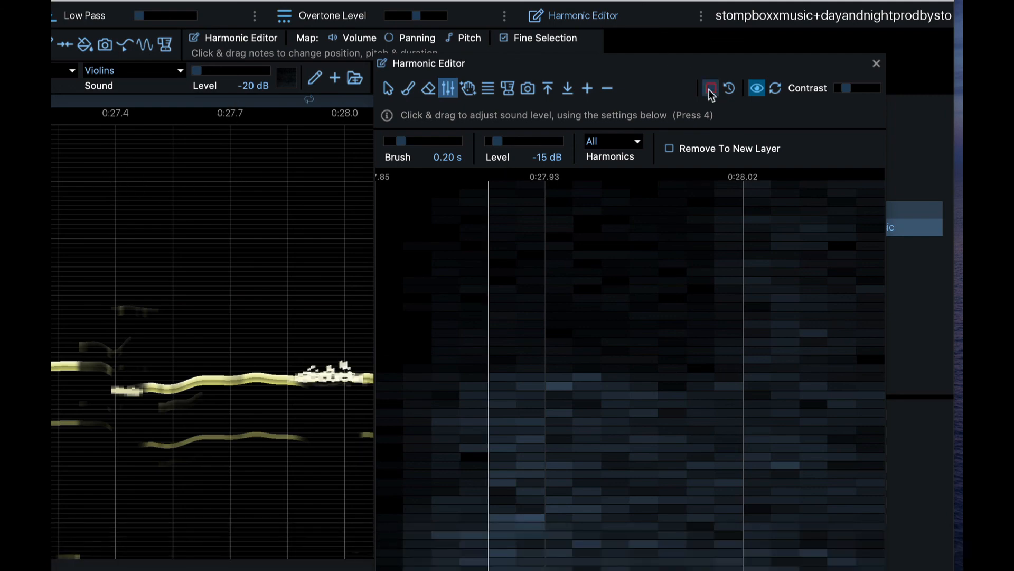
pyautogui.click(756, 88)
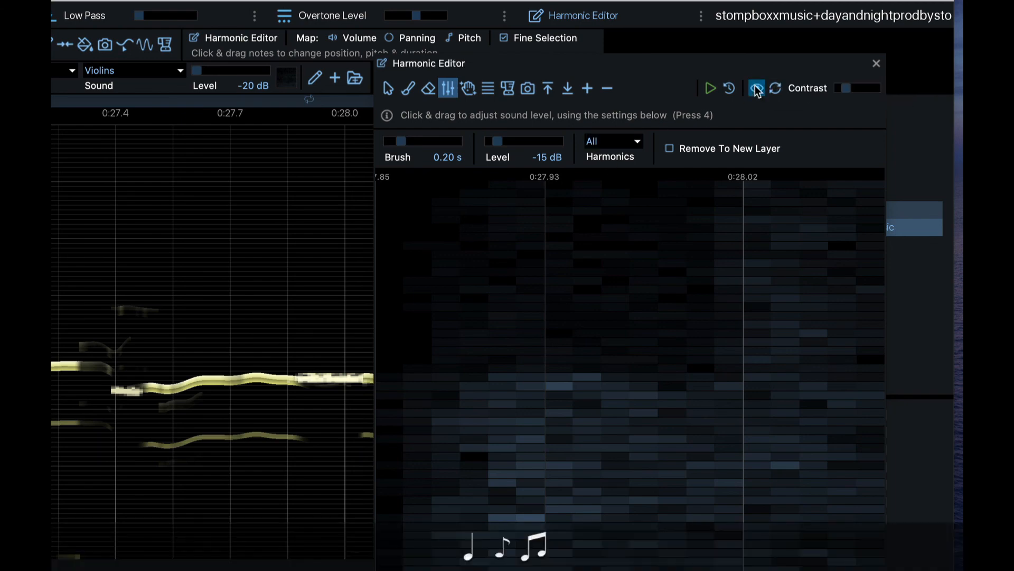
pyautogui.click(102, 208)
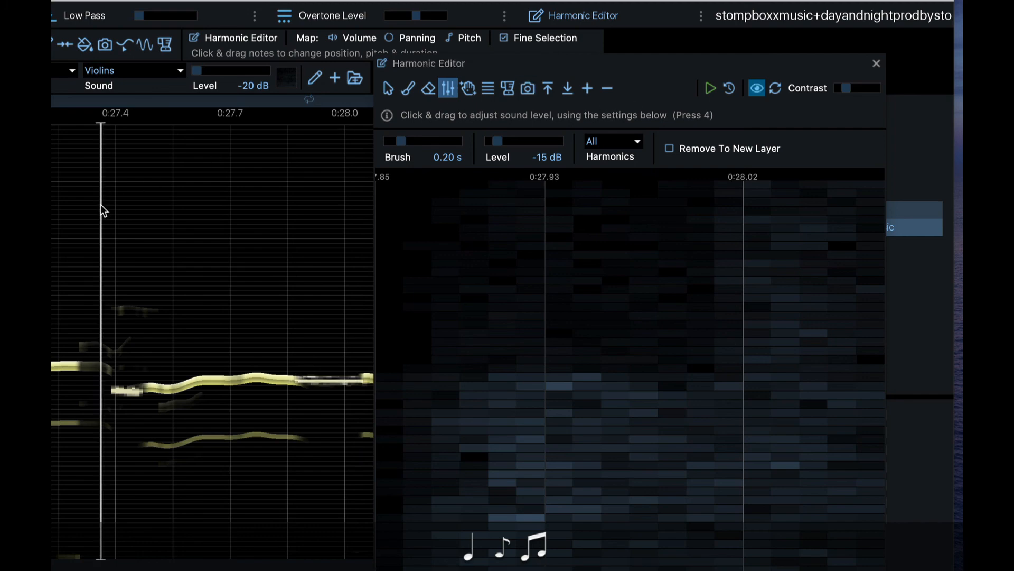
# Lower the harmonics of the short noisy sound at 0:27.4 with the -15 dB level brush.
pyautogui.click(123, 391)
pyautogui.moveTo(444, 220); pyautogui.dragTo(444, 560)
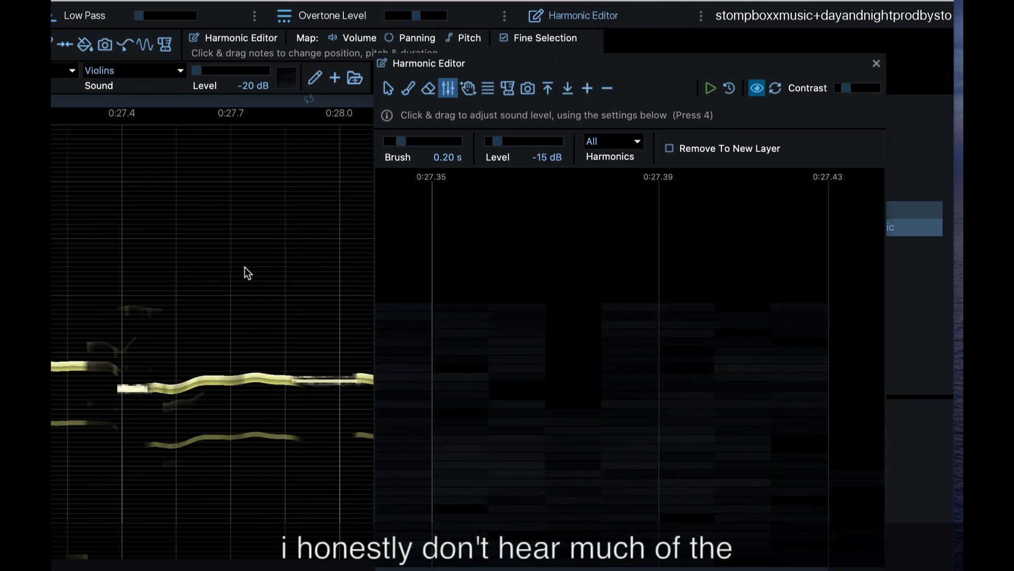
# Play the vocal from just after 0:26.0 and load the note group just before 0:28.7 into the Harmonic Editor.
pyautogui.scroll(-3, 245, 267)
pyautogui.click(104, 227)
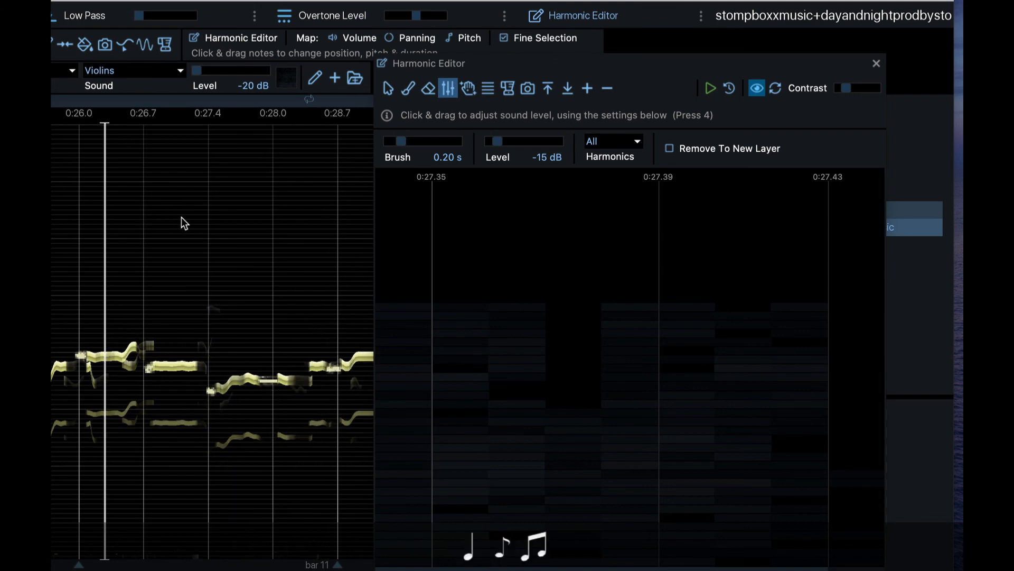
pyautogui.click(334, 369)
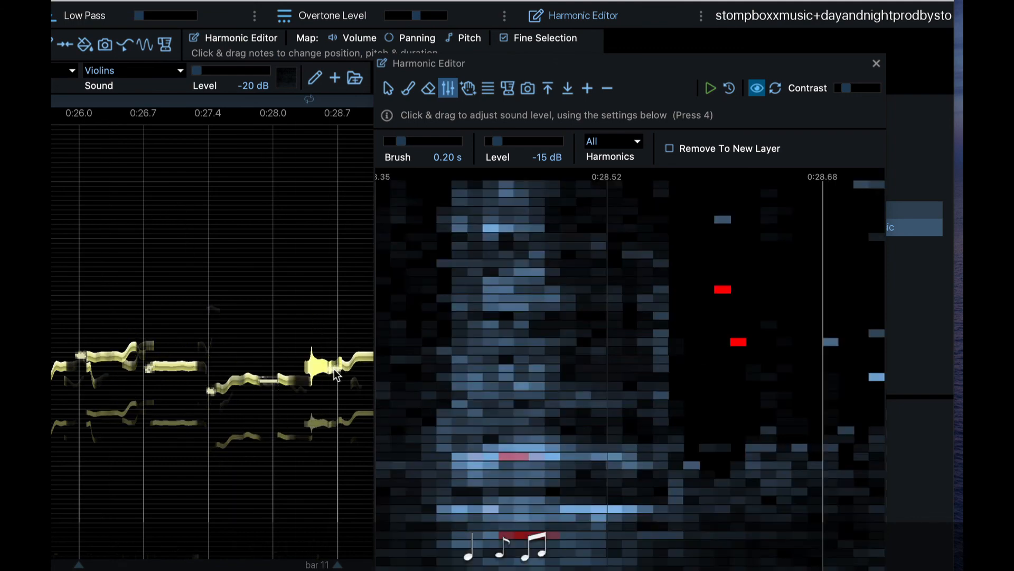
# Audition the short noisy sound and the neighbouring vocal note around 0:28.7 one by one to check for sibilance.
pyautogui.scroll(3, 328, 378)
pyautogui.scroll(2, 327, 378)
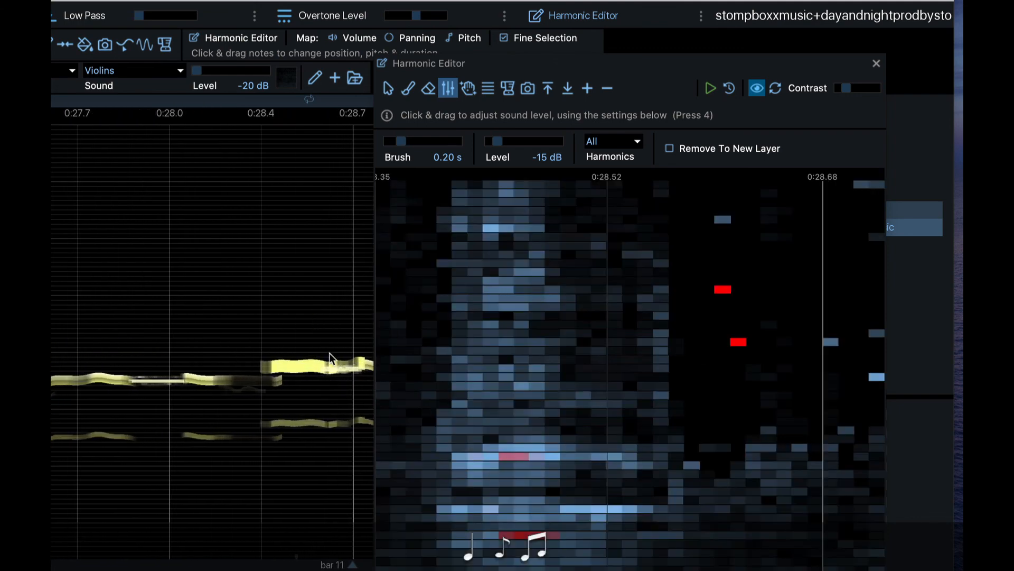
pyautogui.scroll(4, 335, 369)
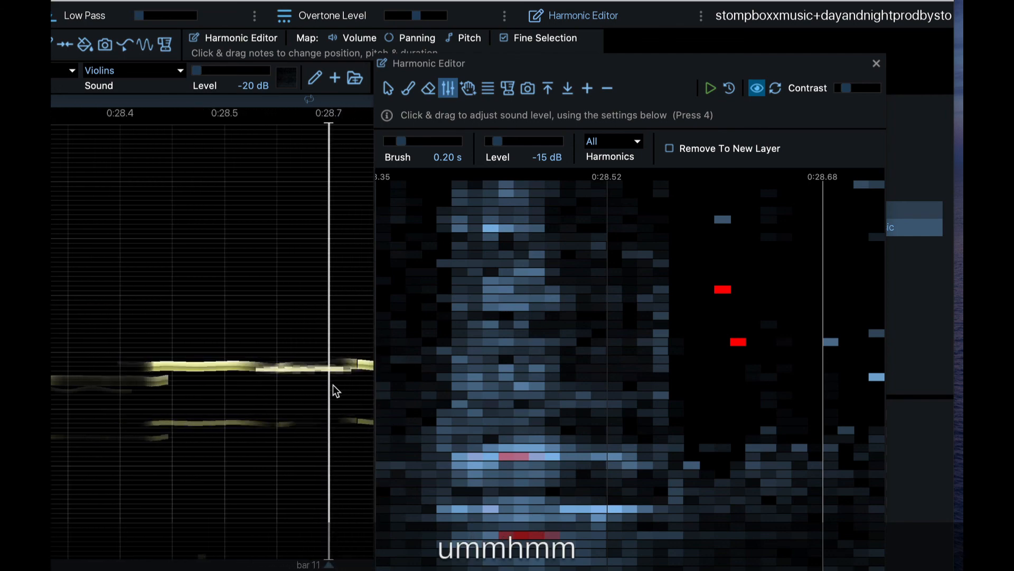
pyautogui.click(340, 369)
pyautogui.click(329, 318)
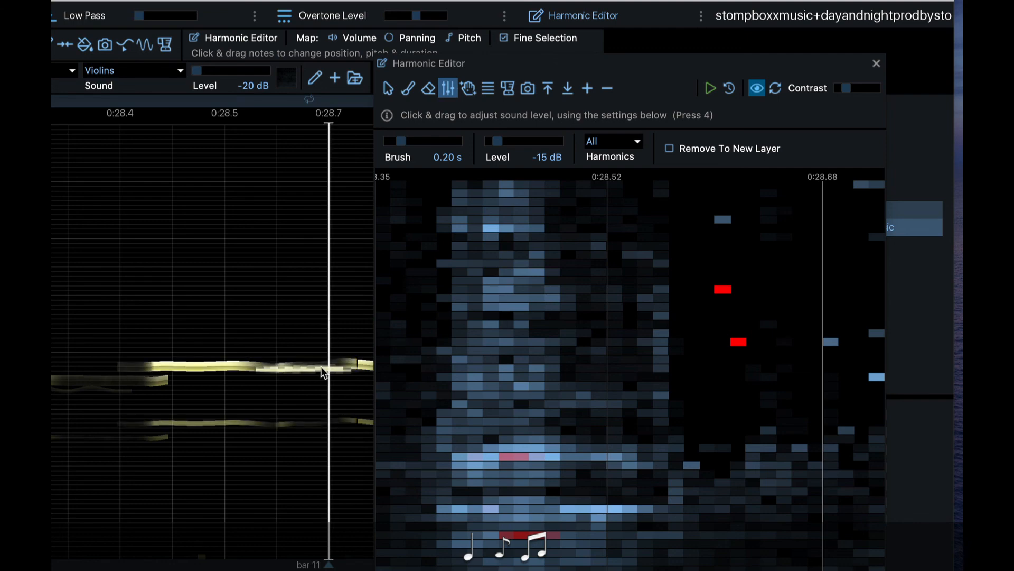
pyautogui.click(319, 368)
pyautogui.click(299, 324)
pyautogui.click(275, 365)
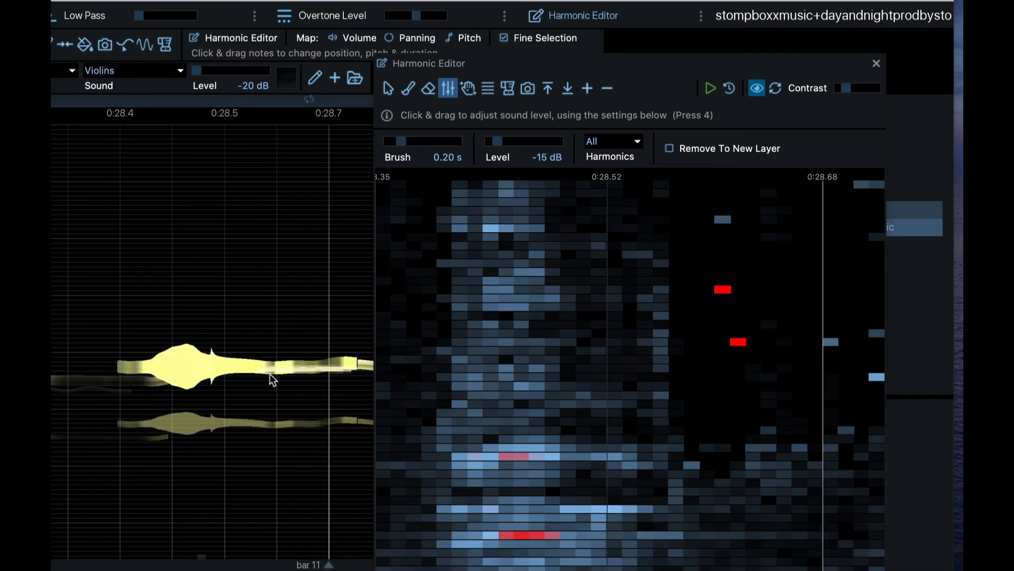
# Load the sound just after 0:30.0 into the Harmonic Editor and view which harmonics the level adjustment can target.
pyautogui.scroll(-6, 145, 382)
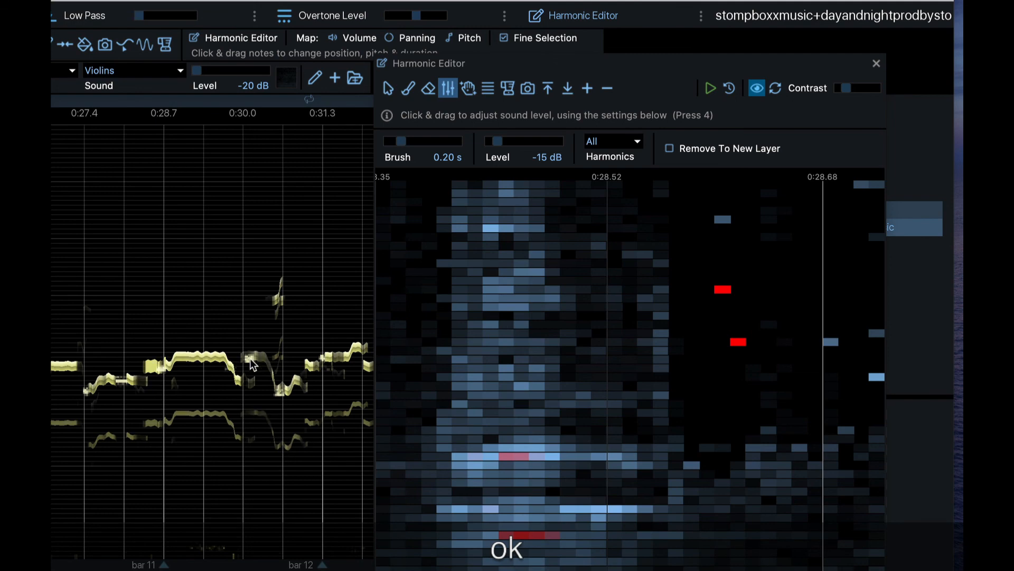
pyautogui.click(253, 364)
pyautogui.scroll(-2, 270, 317)
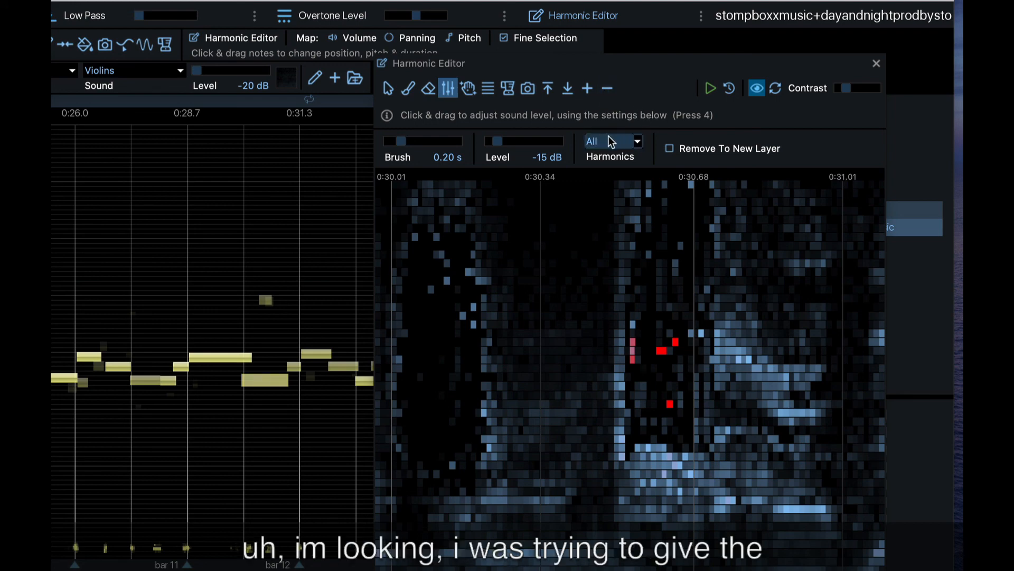
pyautogui.click(637, 143)
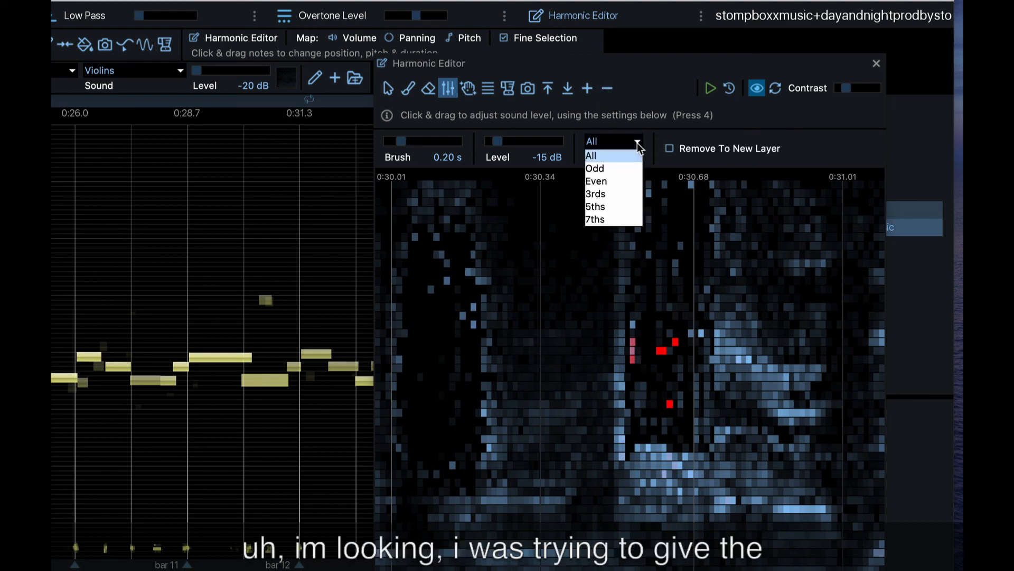
pyautogui.click(734, 121)
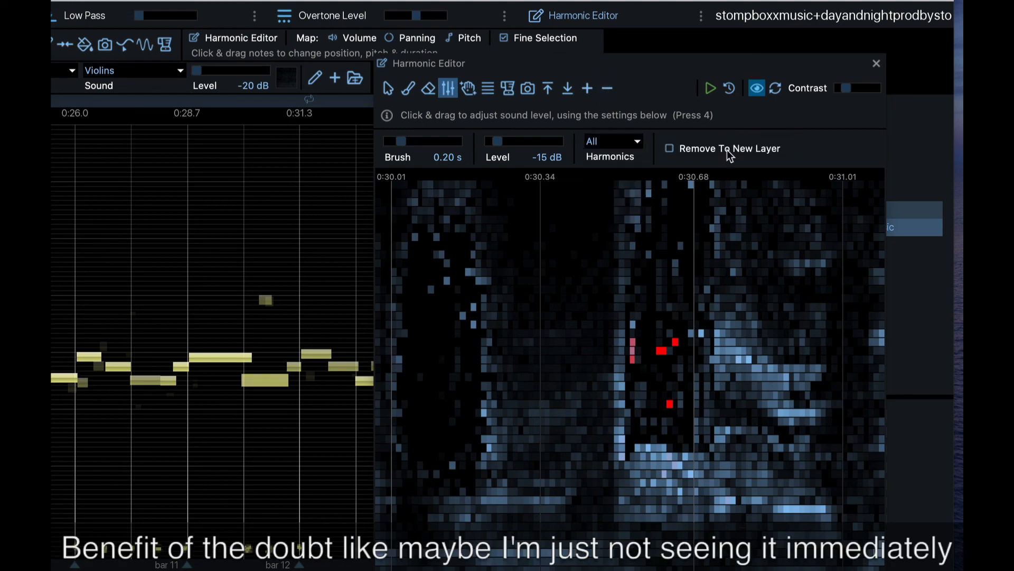
# Switch to the tool that quietens harmonics that stick out, and close the Harmonic Editor.
pyautogui.click(488, 88)
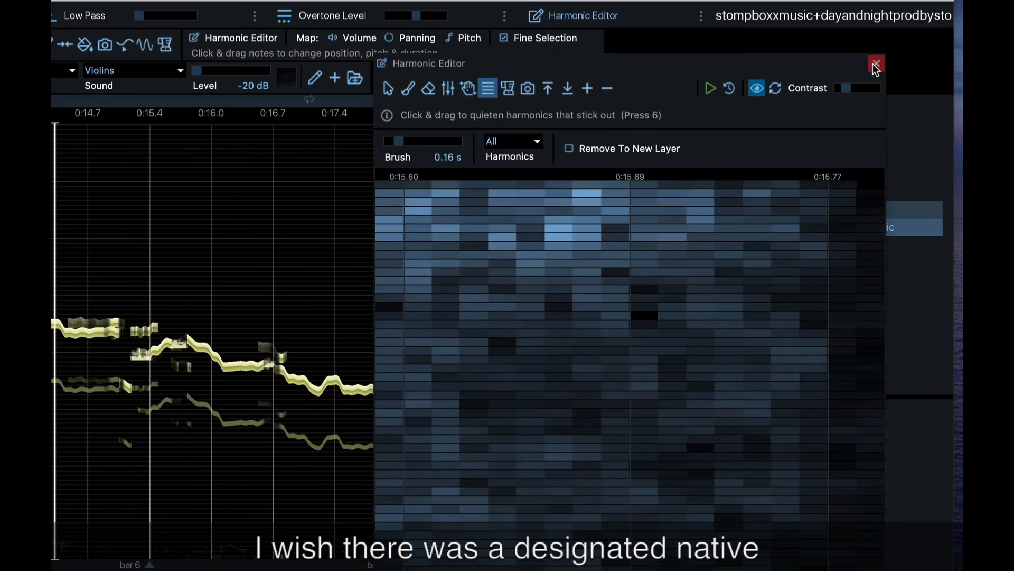
pyautogui.click(876, 63)
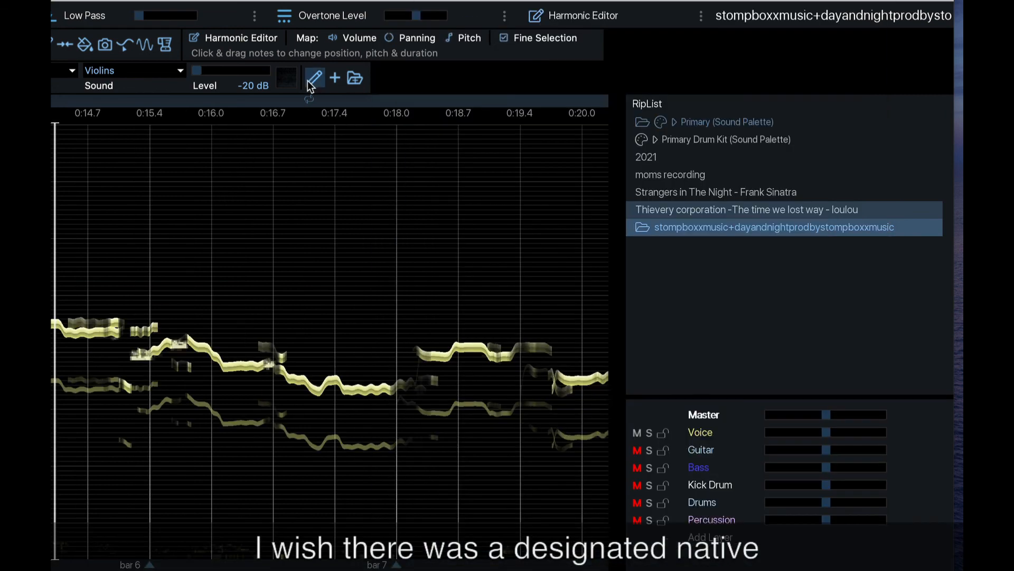
pyautogui.click(254, 16)
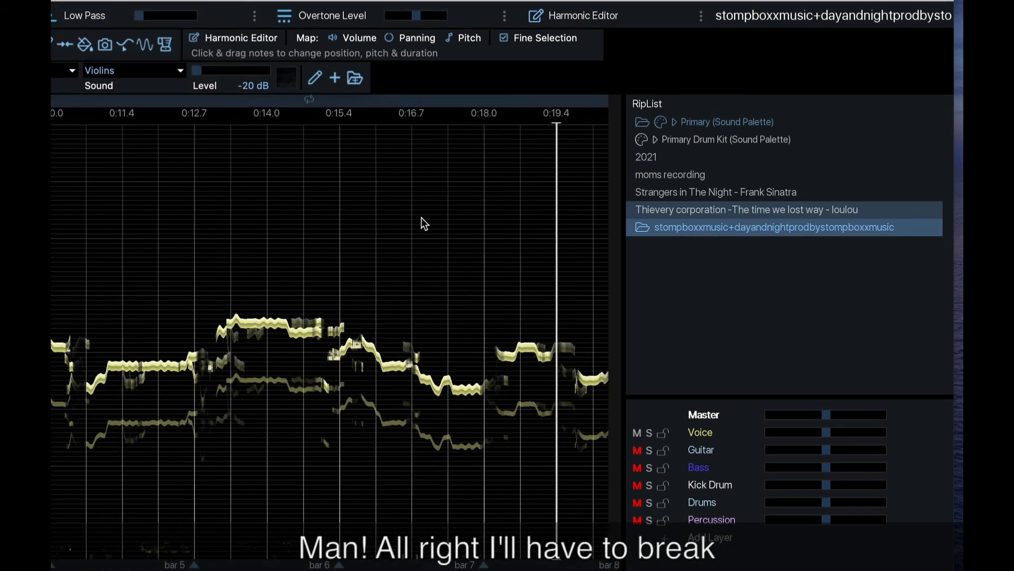
pyautogui.hscroll(-2, 421, 218)
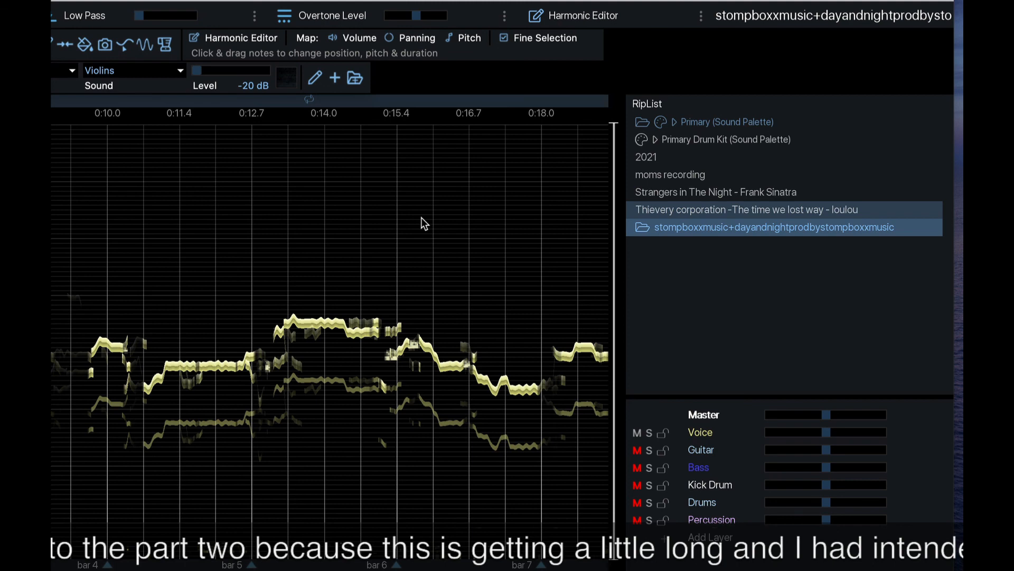
pyautogui.scroll(-3, 420, 217)
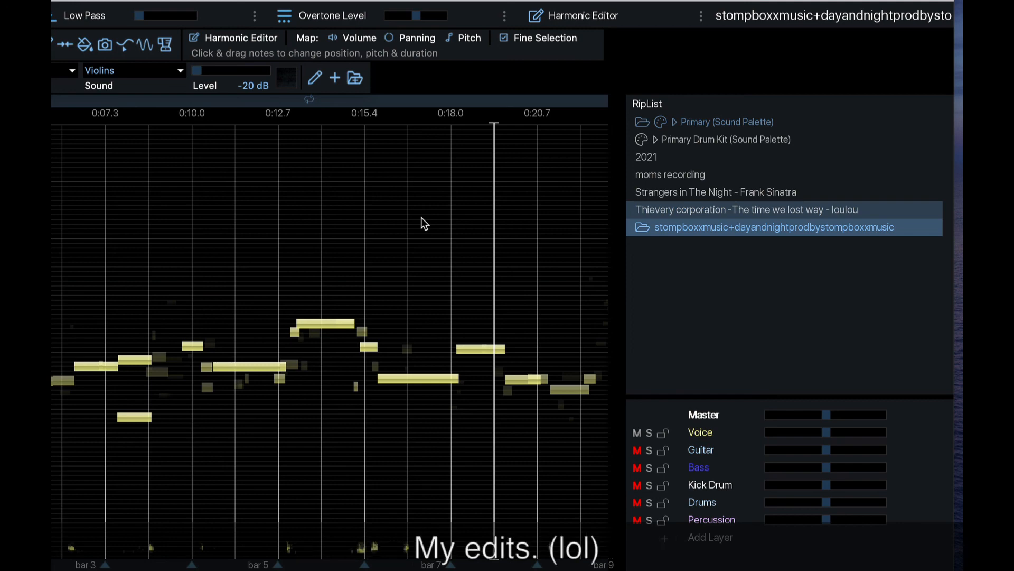
pyautogui.scroll(-8, 415, 242)
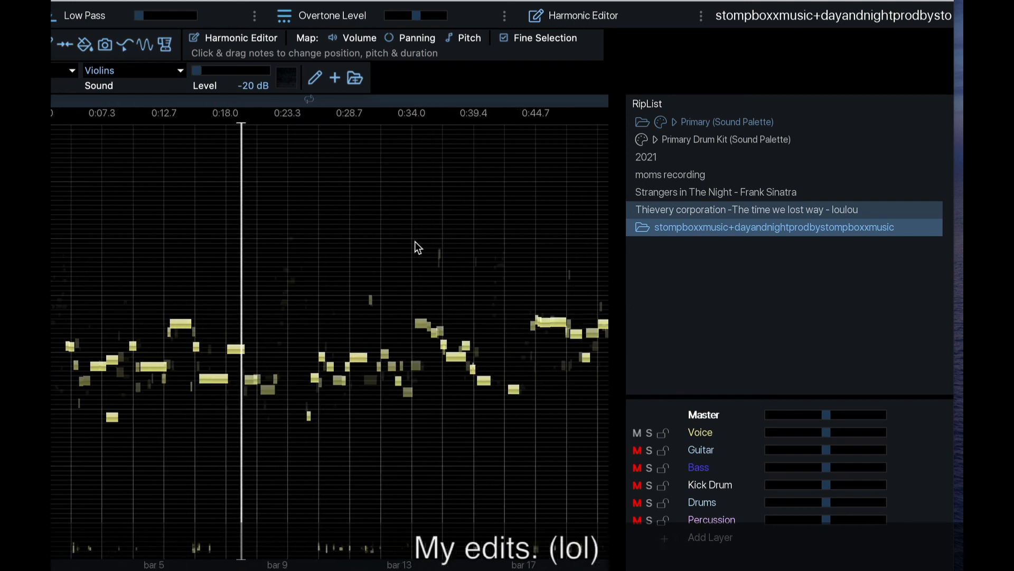